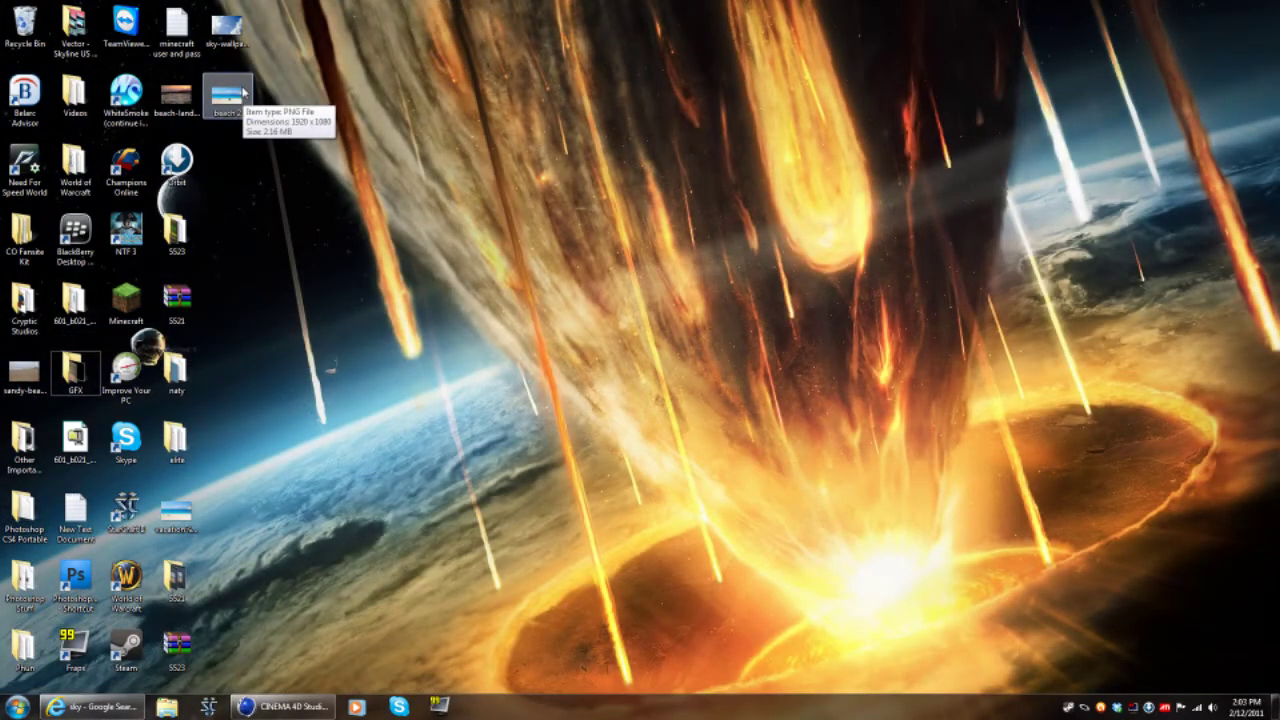
Step: Preview the beach 2 image, the vacation beach landscape wallpaper and the sky wallpaper from the desktop, closing each one
{"action": "double_click", "coordinate": [240, 94]}
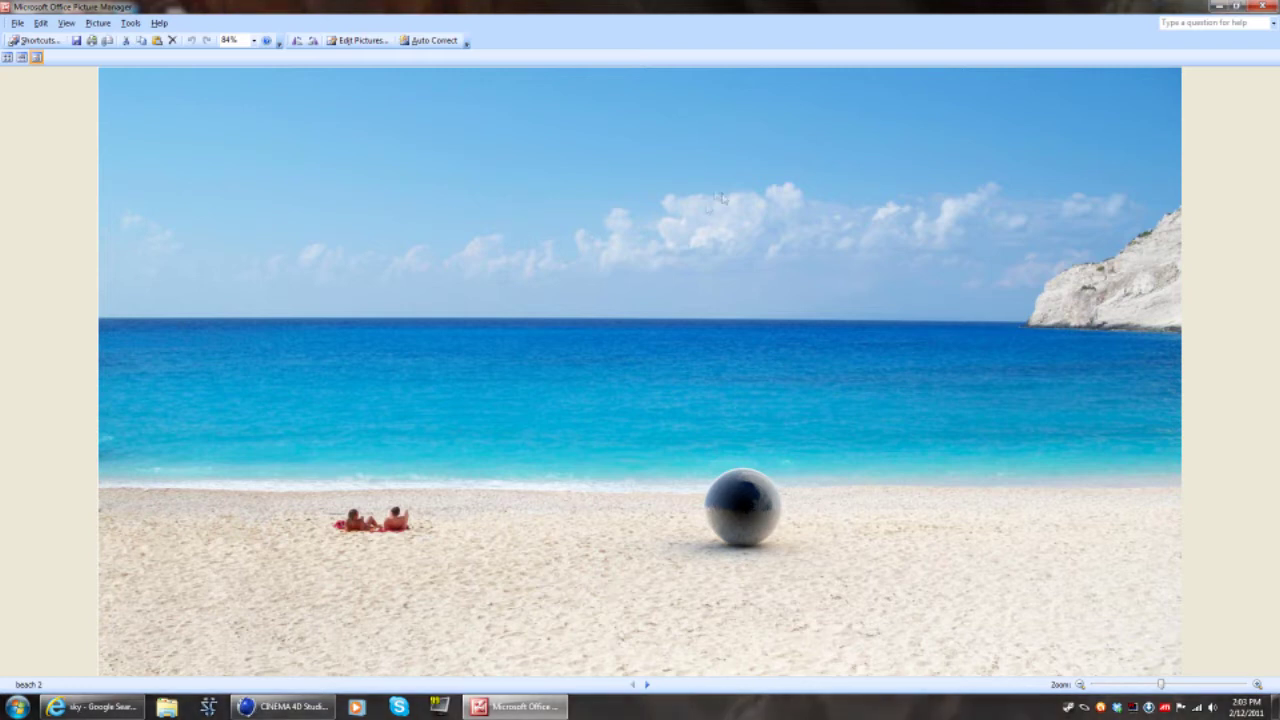
{"action": "left_click", "coordinate": [1262, 6]}
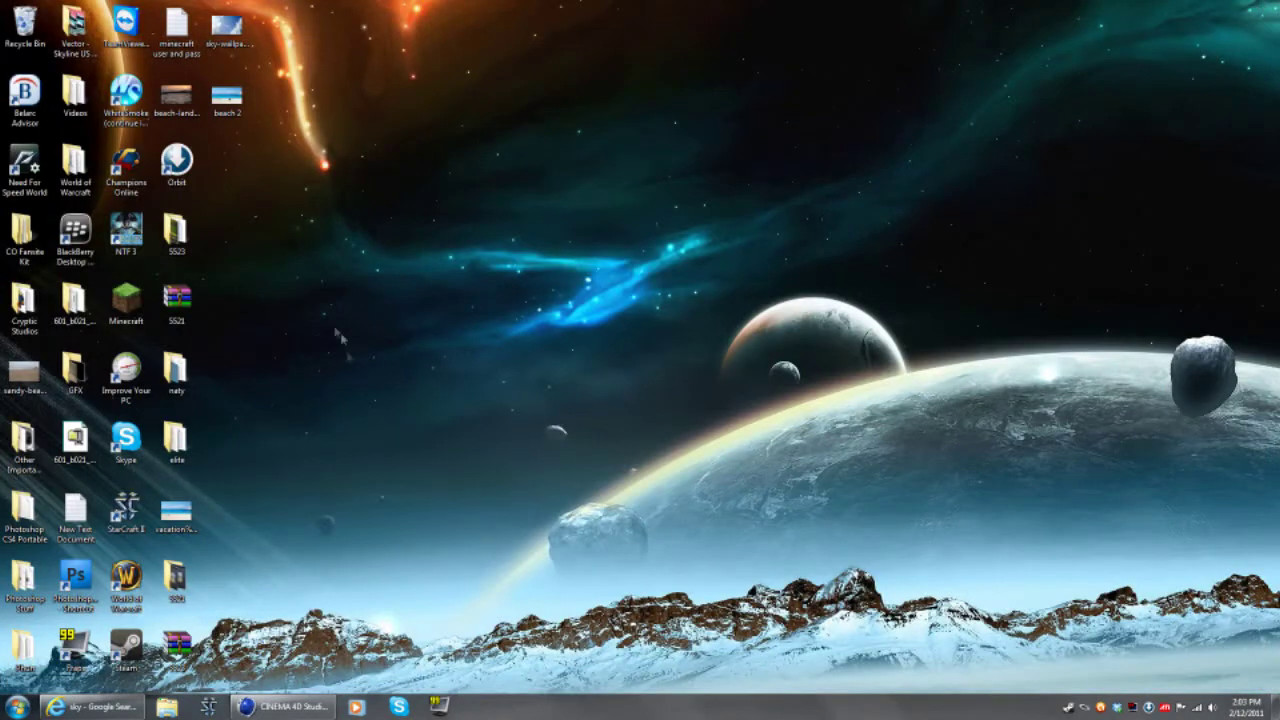
{"action": "left_click", "coordinate": [290, 707]}
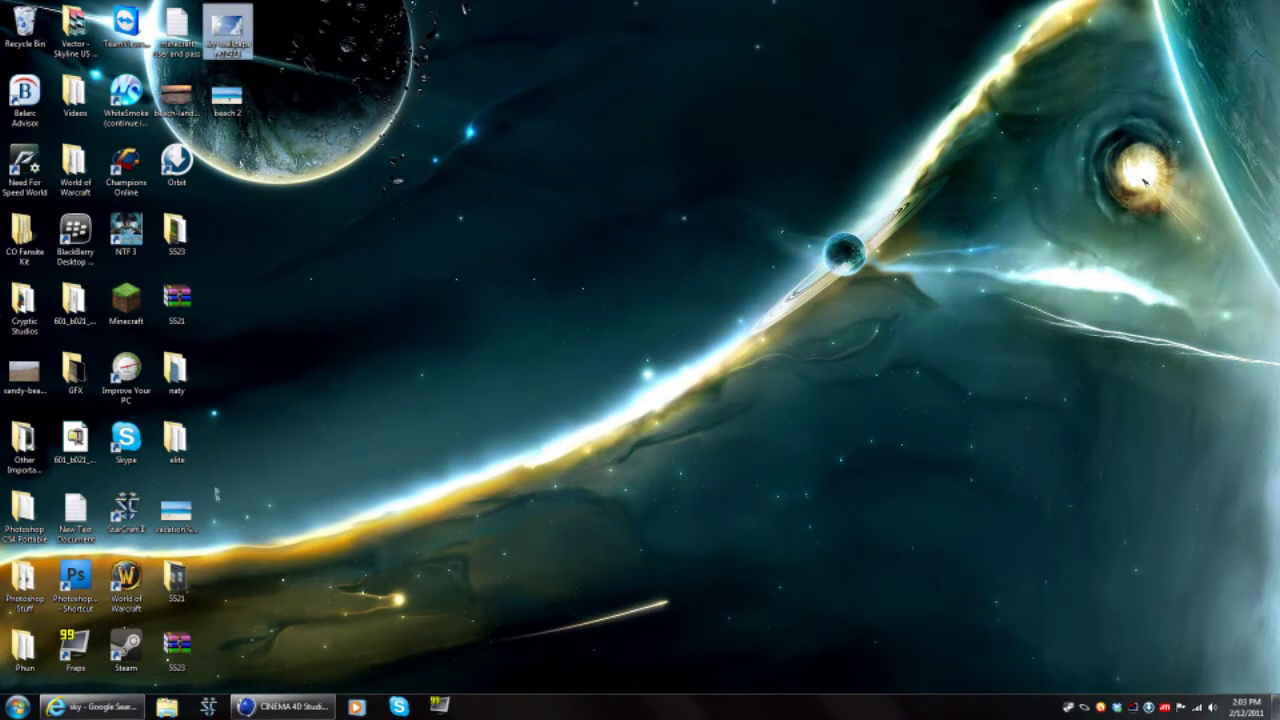
{"action": "left_click", "coordinate": [188, 514]}
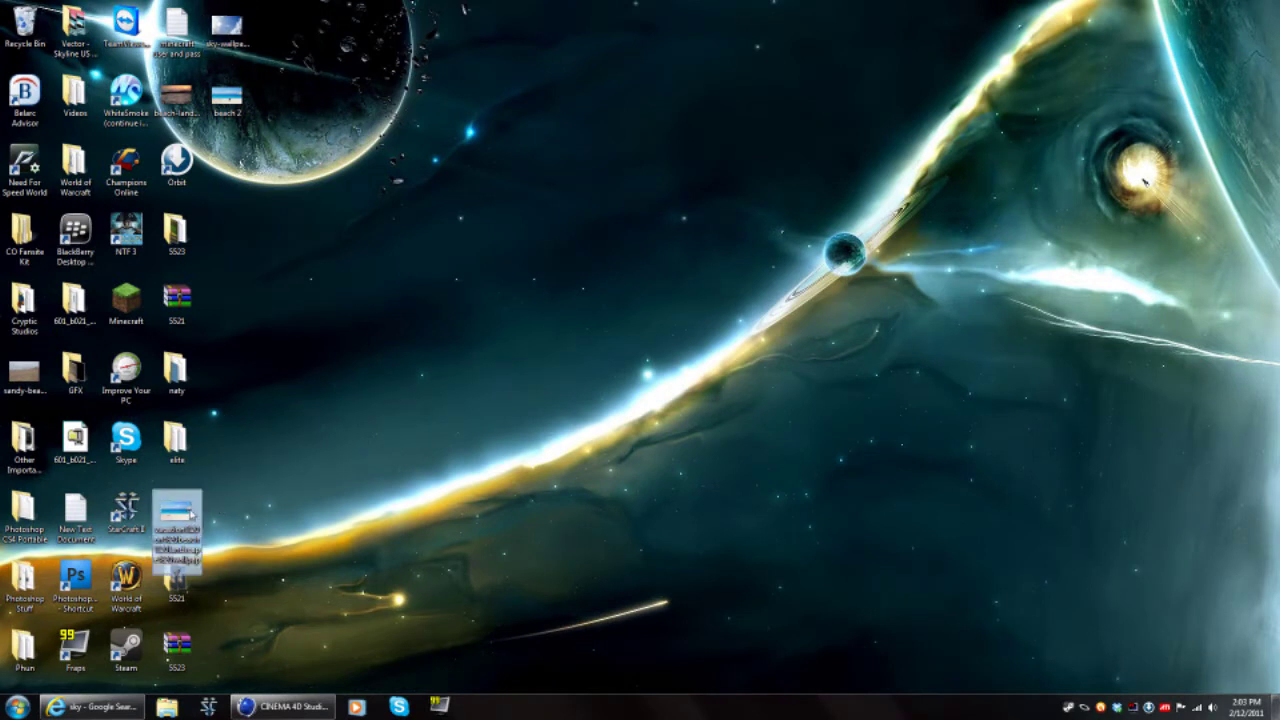
{"action": "double_click", "coordinate": [190, 514]}
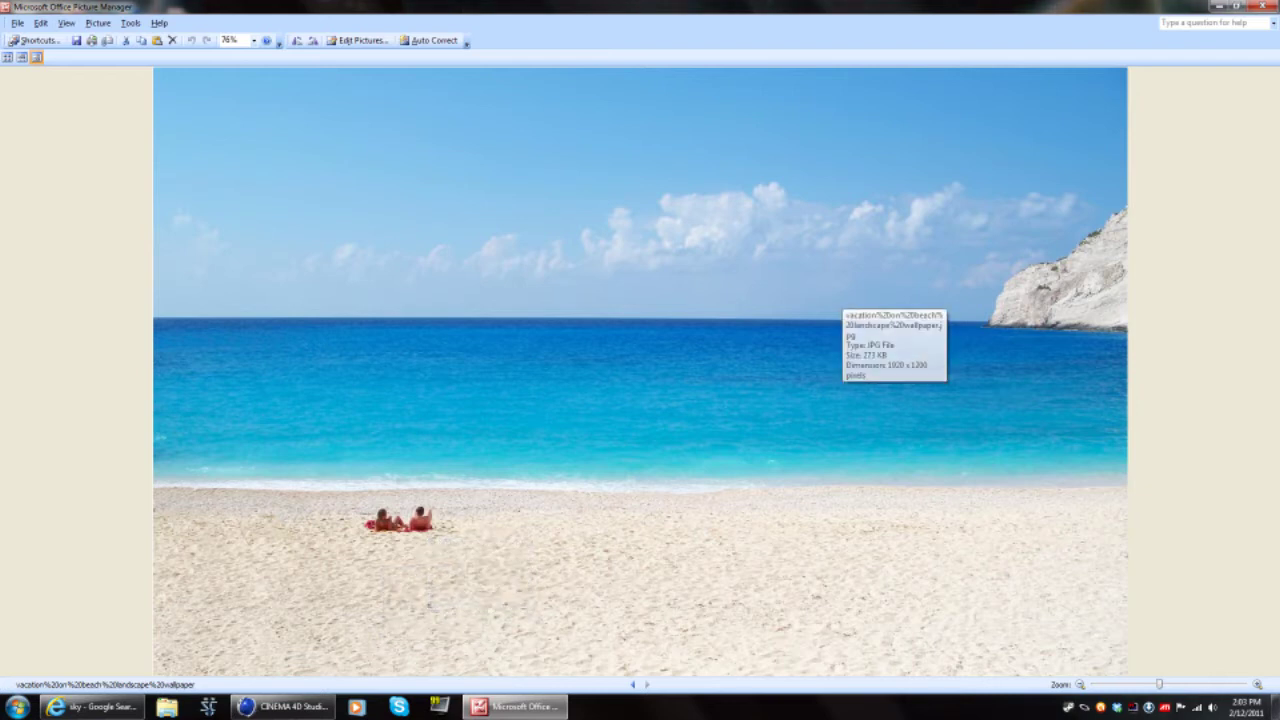
{"action": "left_click", "coordinate": [1263, 6]}
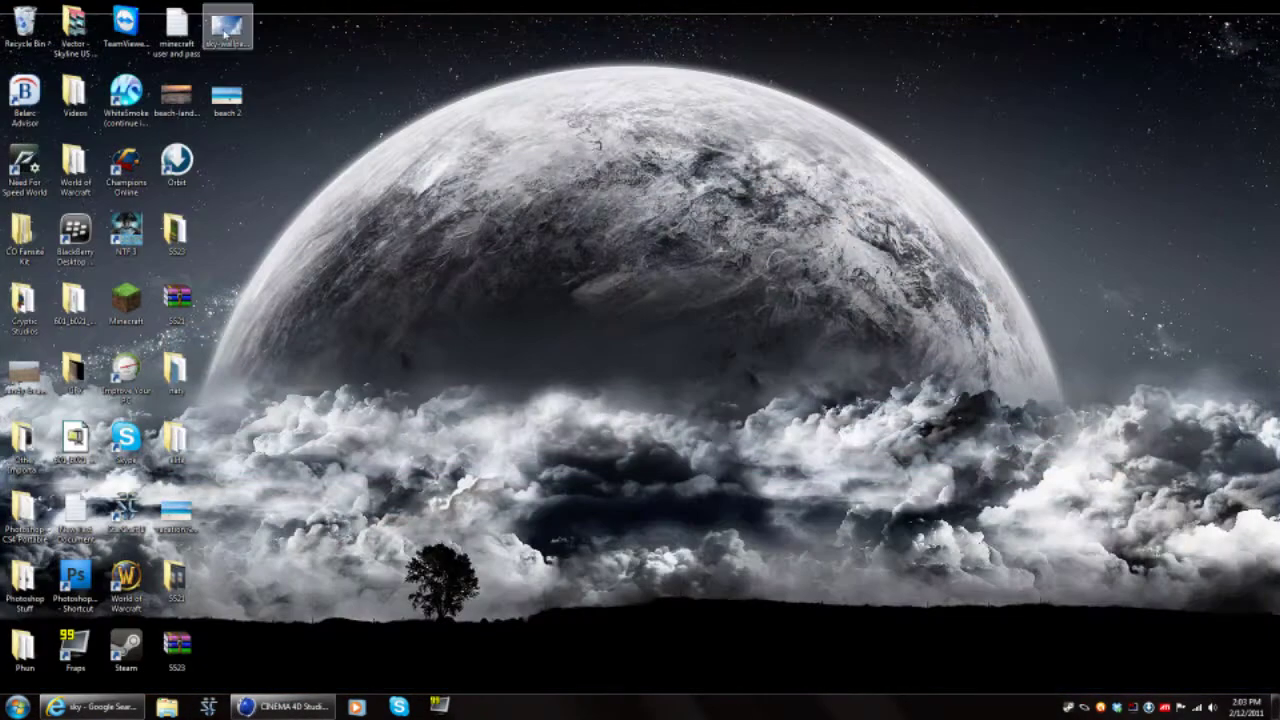
{"action": "double_click", "coordinate": [230, 26]}
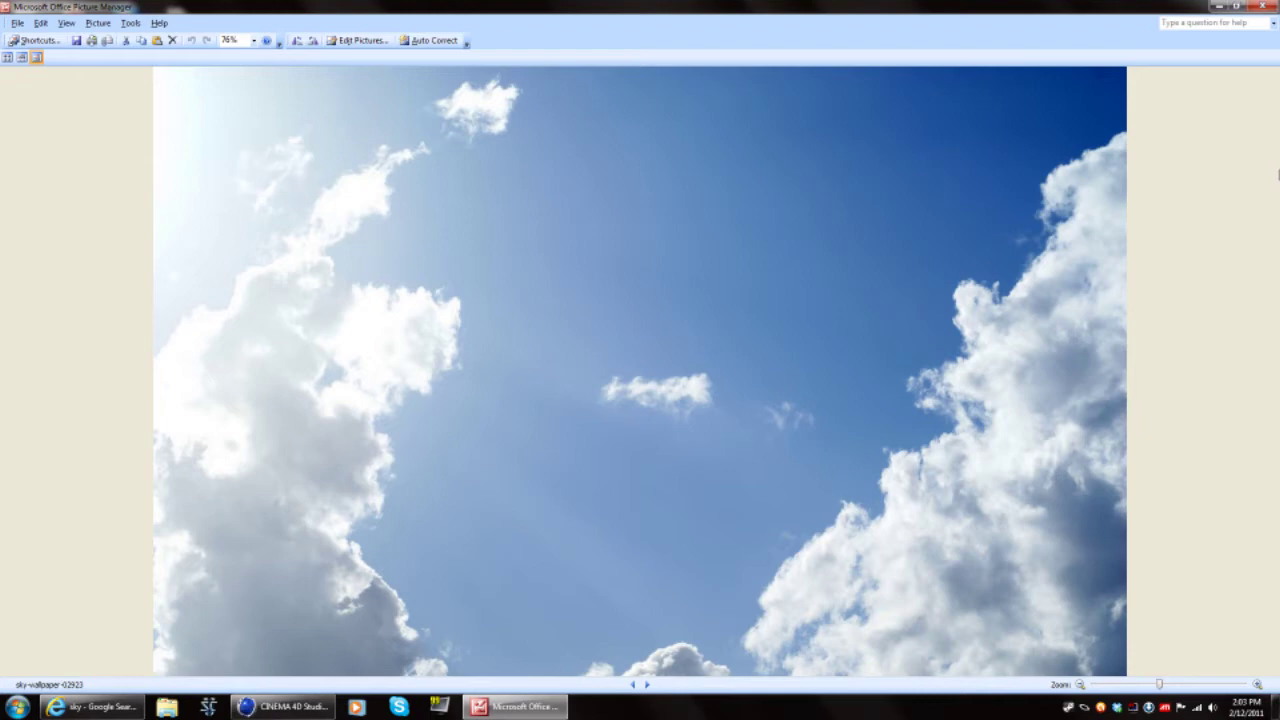
{"action": "left_click", "coordinate": [1271, 6]}
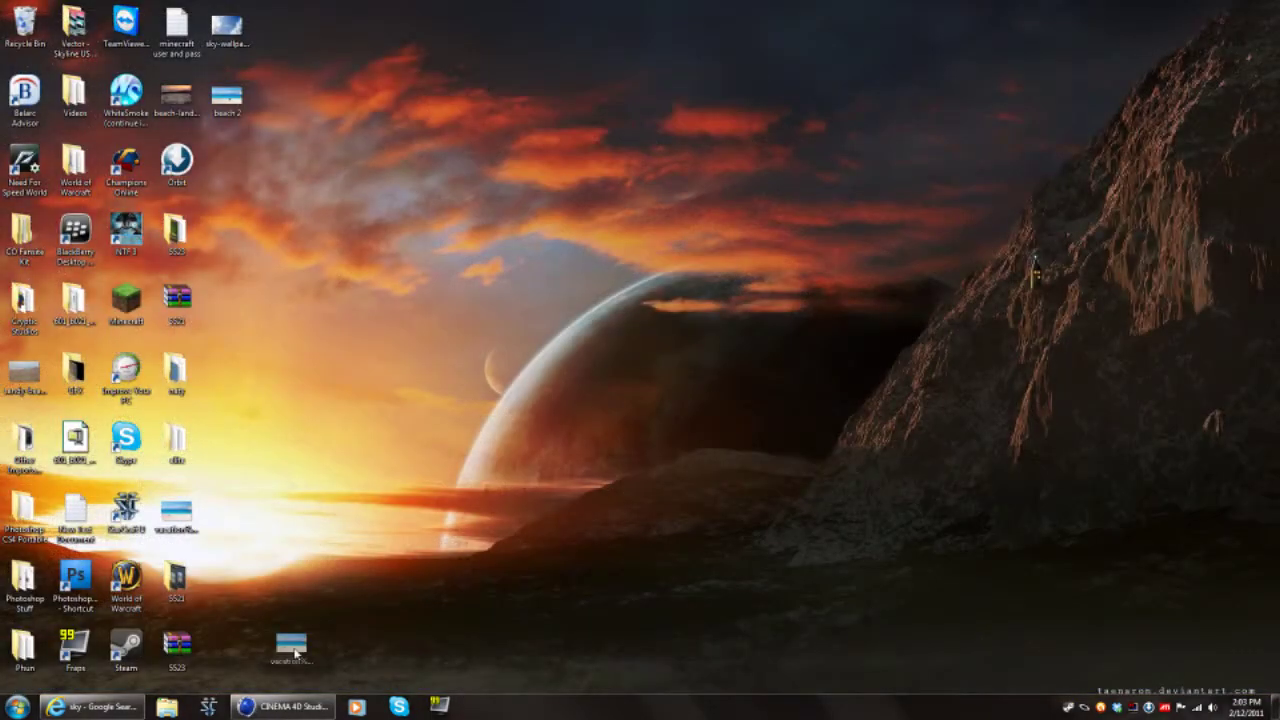
Step: Bring the vacation beach and sky wallpaper images into CINEMA 4D as materials, copying both to the document location
{"action": "left_click_drag", "start_coordinate": [295, 652], "coordinate": [43, 637]}
{"action": "left_click", "coordinate": [657, 397]}
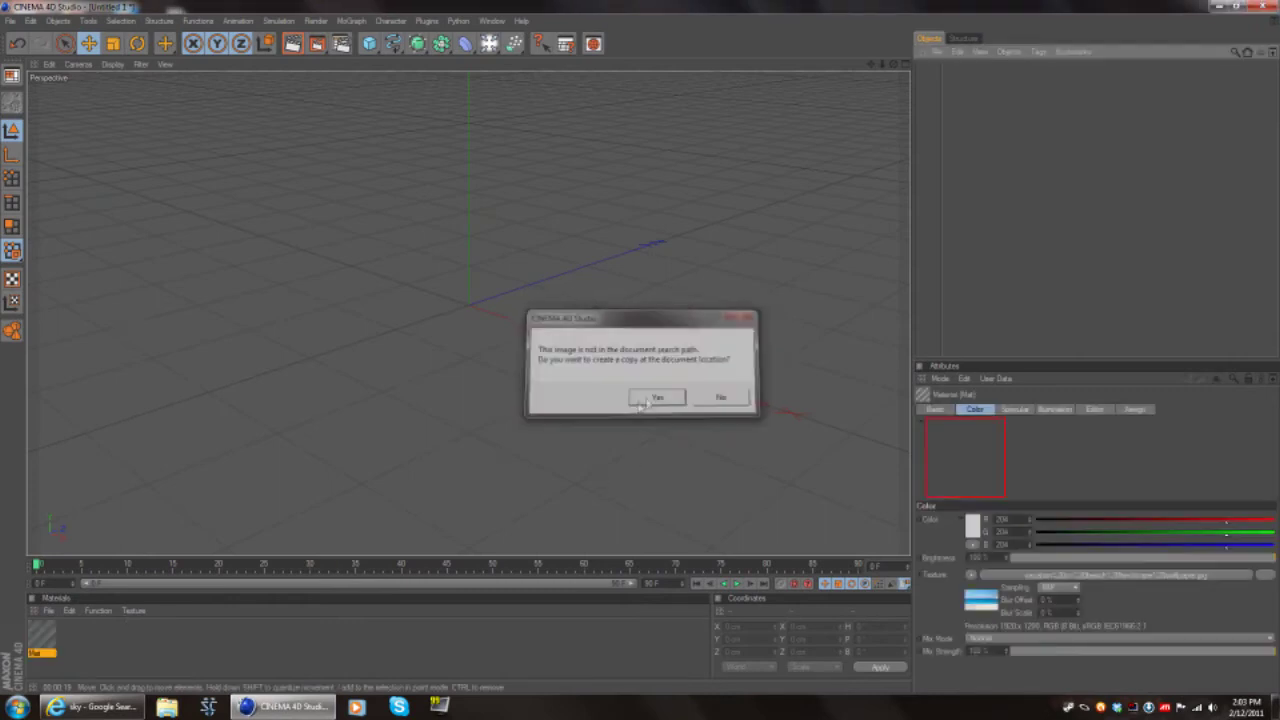
{"action": "left_click", "coordinate": [1221, 6]}
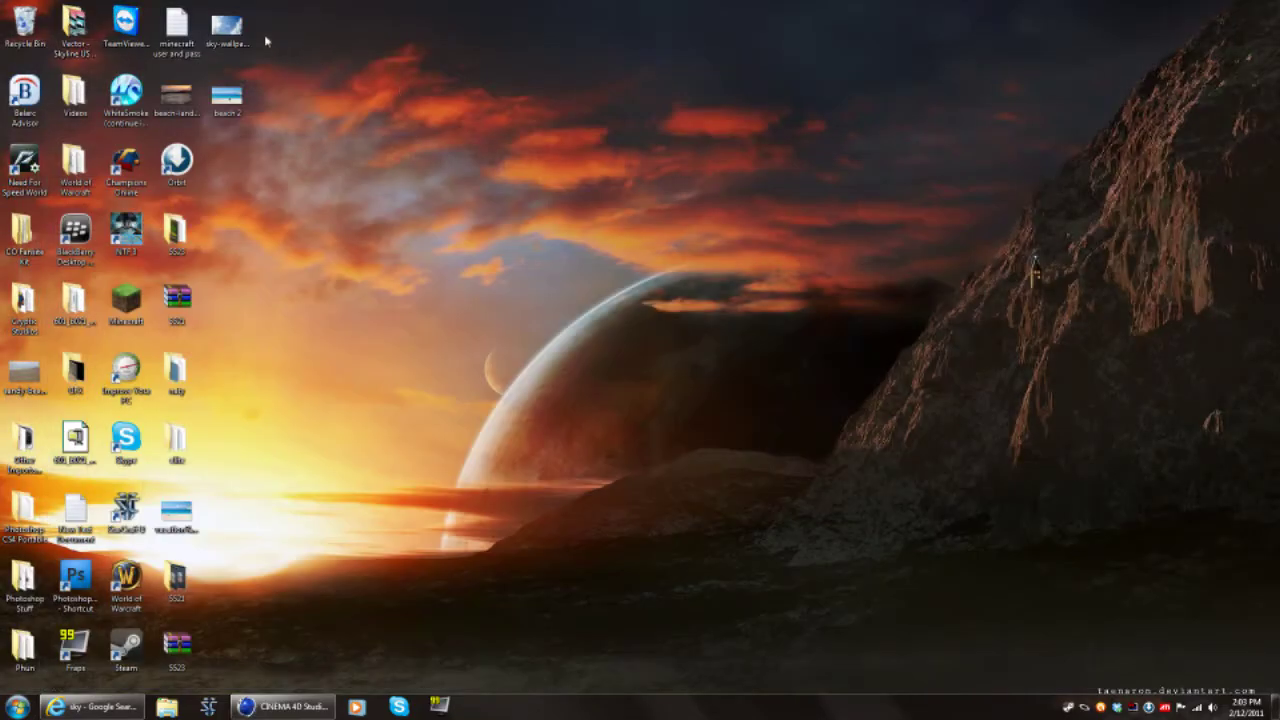
{"action": "left_click", "coordinate": [235, 31]}
{"action": "left_click_drag", "start_coordinate": [237, 32], "coordinate": [90, 632]}
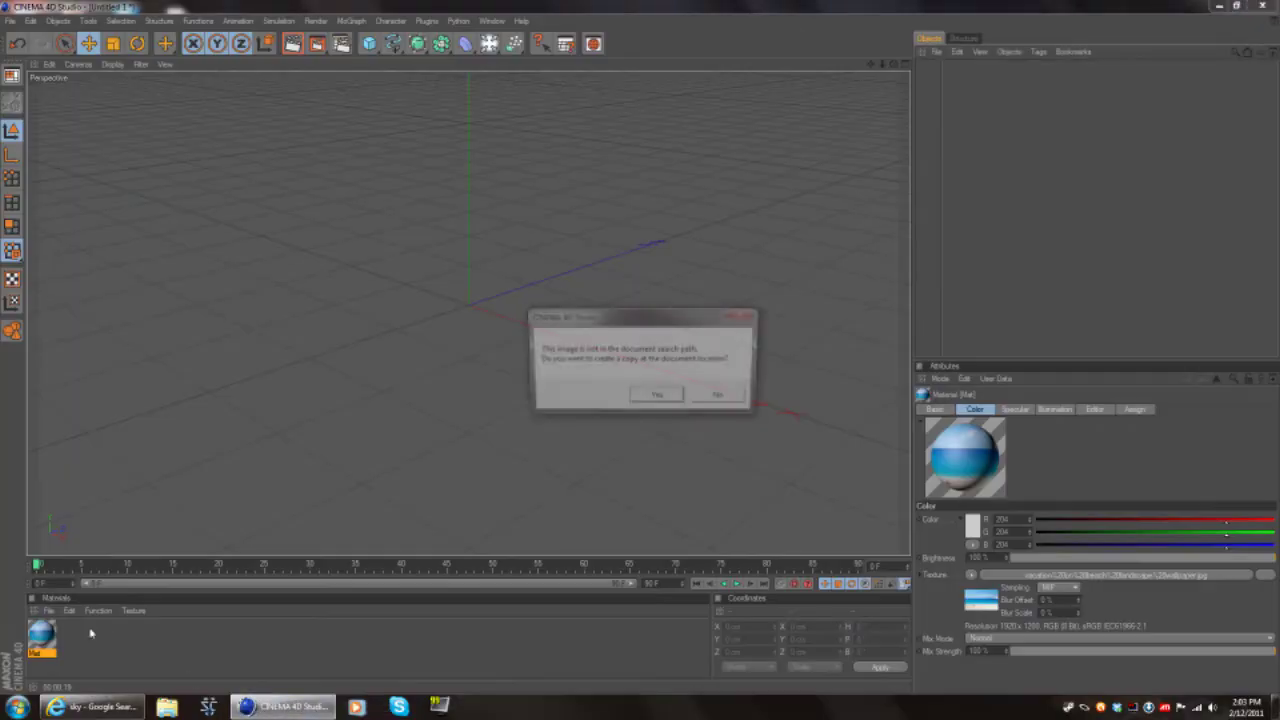
{"action": "left_click", "coordinate": [655, 395]}
{"action": "left_click", "coordinate": [42, 635]}
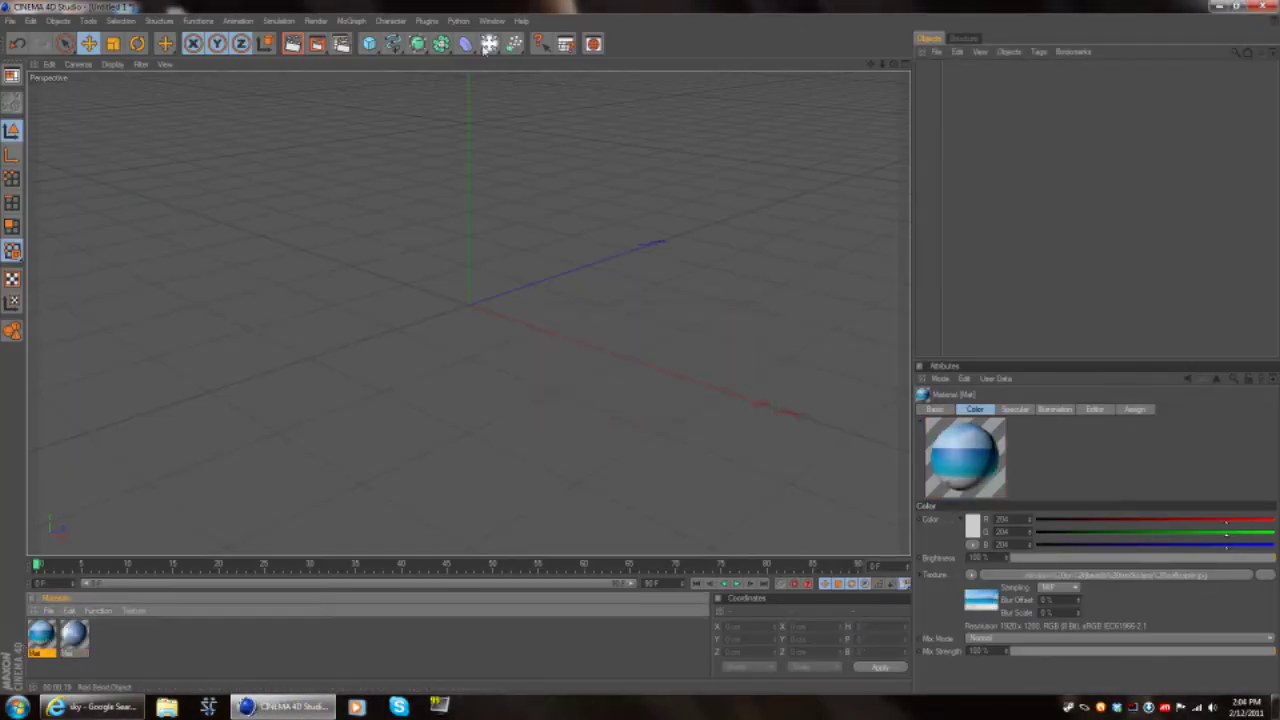
Step: Add a Background object to the scene and apply the beach material to it
{"action": "left_click_drag", "start_coordinate": [489, 43], "coordinate": [622, 201]}
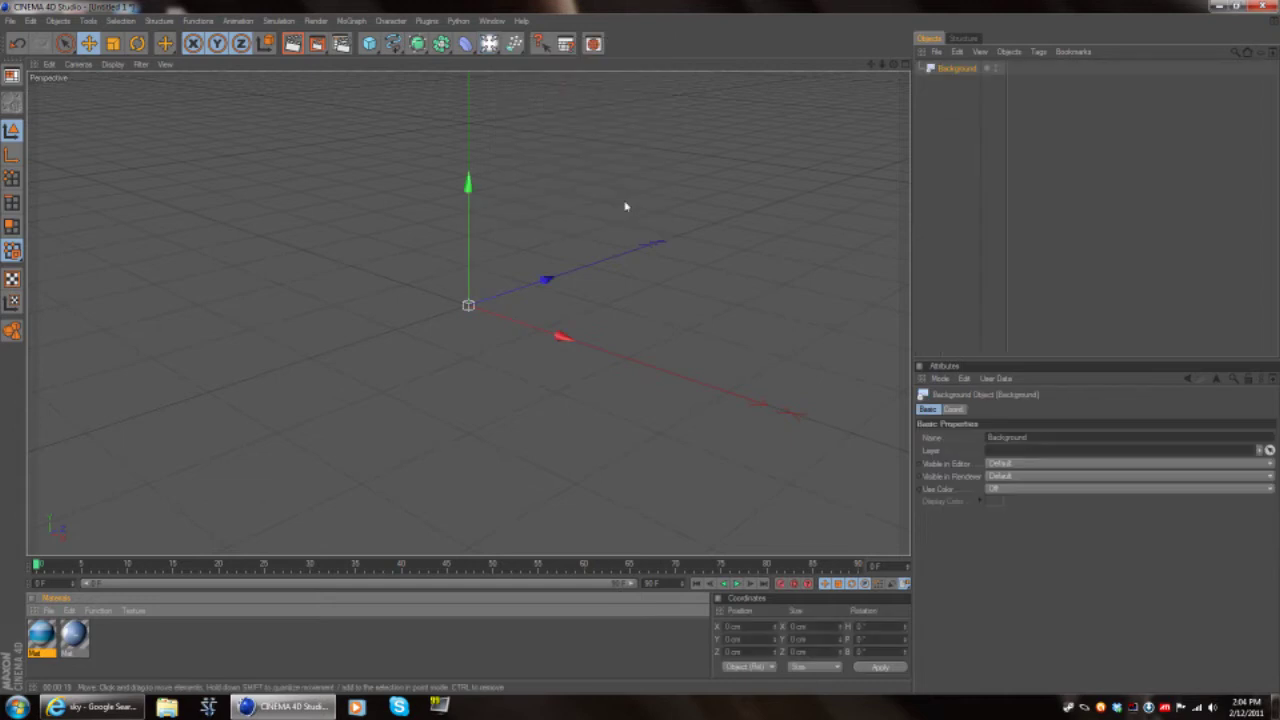
{"action": "left_click_drag", "start_coordinate": [475, 394], "coordinate": [958, 70]}
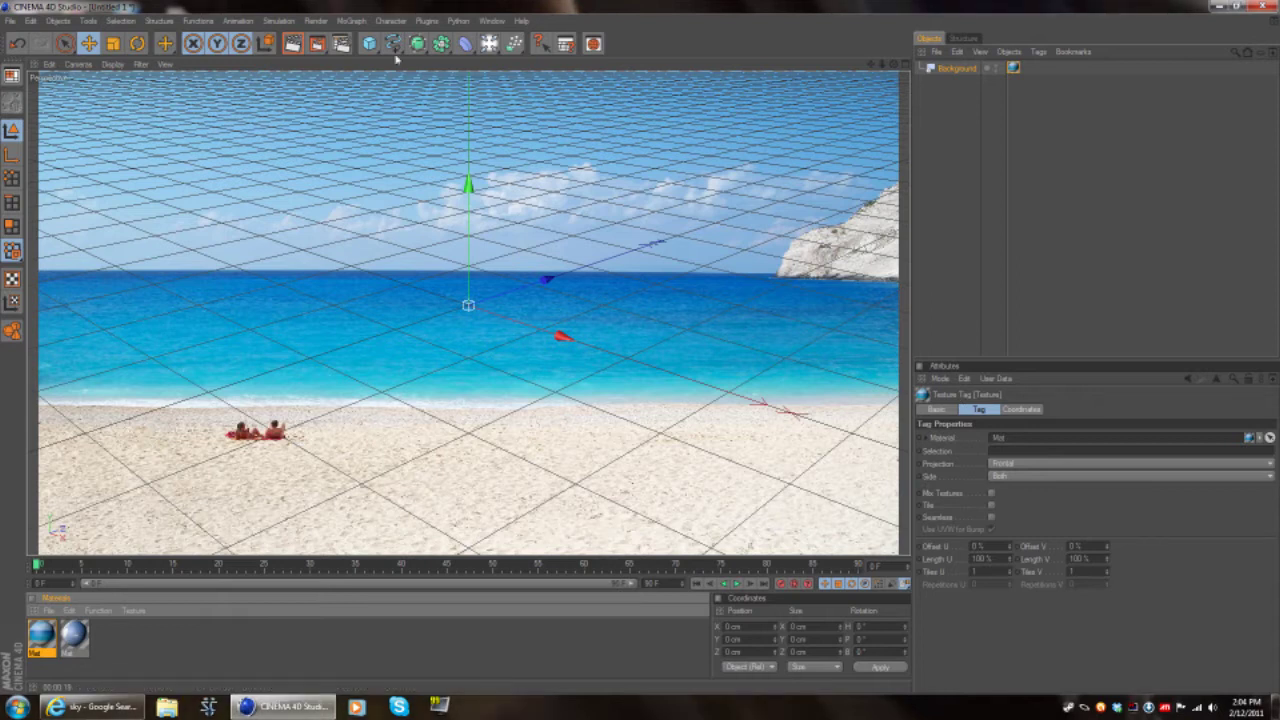
Step: Add a sphere primitive and a camera to the scene, and look through the new camera
{"action": "left_click_drag", "start_coordinate": [369, 43], "coordinate": [505, 61]}
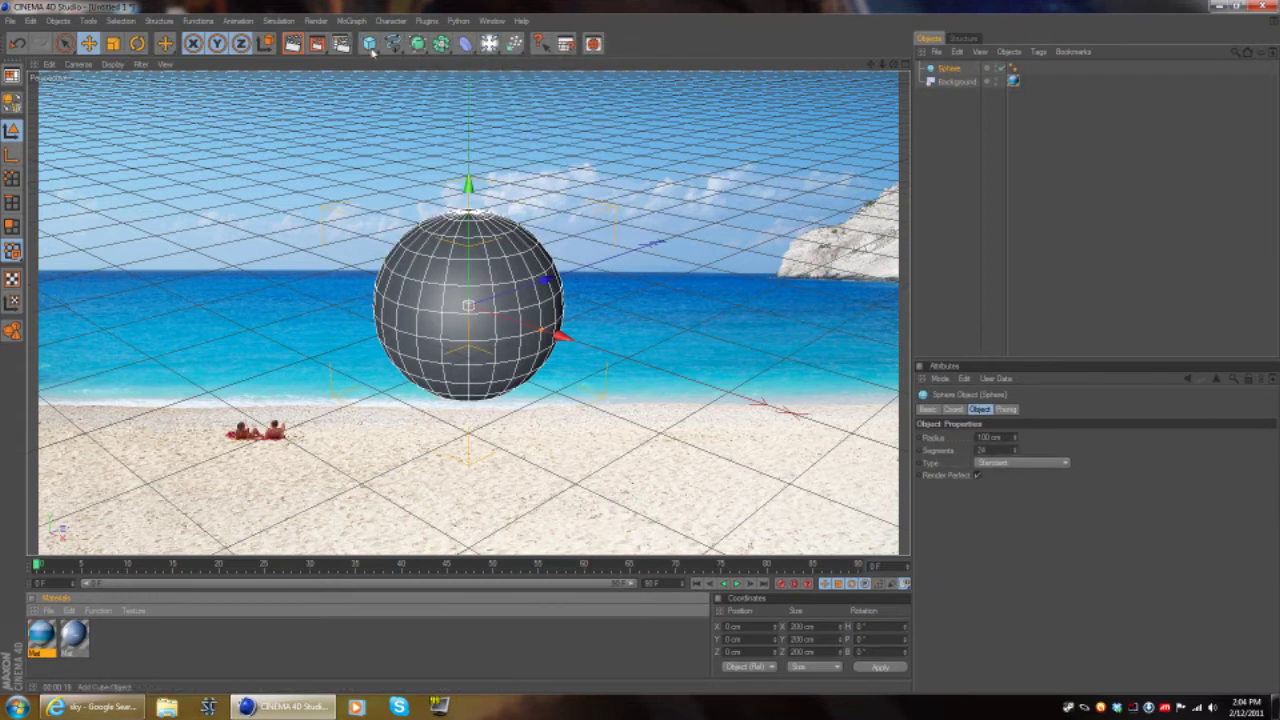
{"action": "left_click_drag", "start_coordinate": [493, 55], "coordinate": [563, 133]}
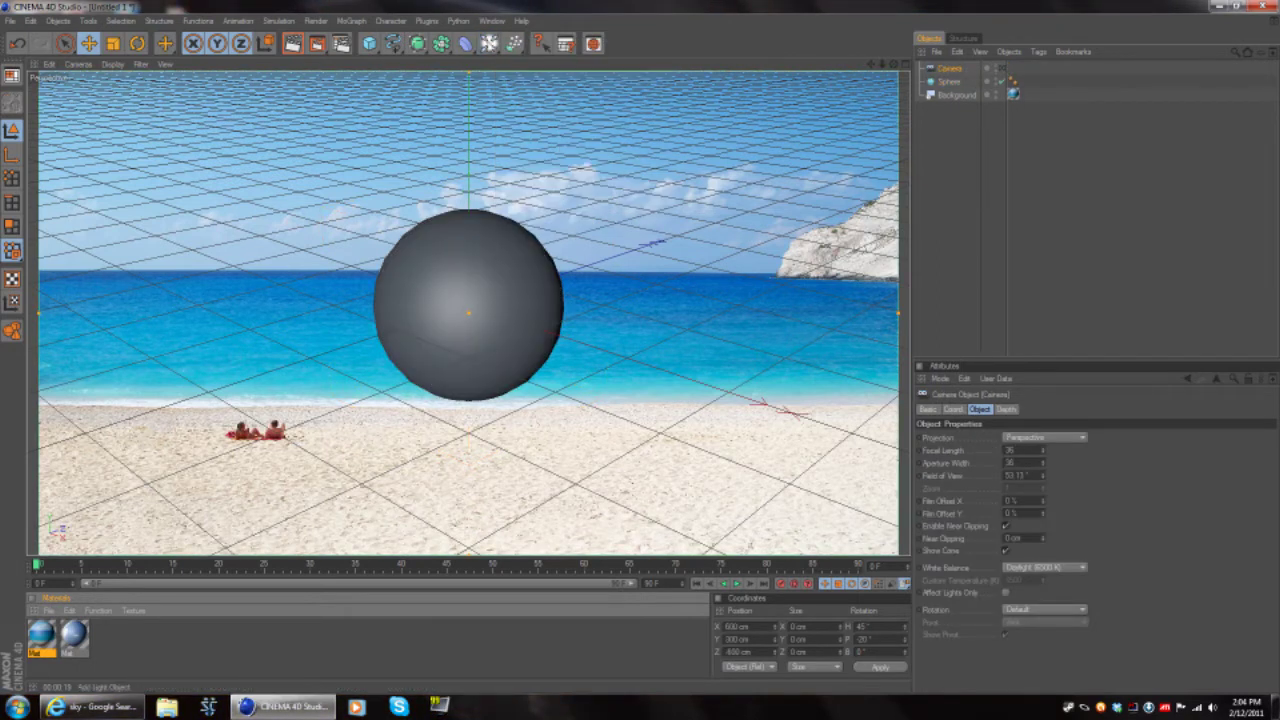
{"action": "left_click_drag", "start_coordinate": [490, 46], "coordinate": [856, 42]}
{"action": "left_click", "coordinate": [950, 73]}
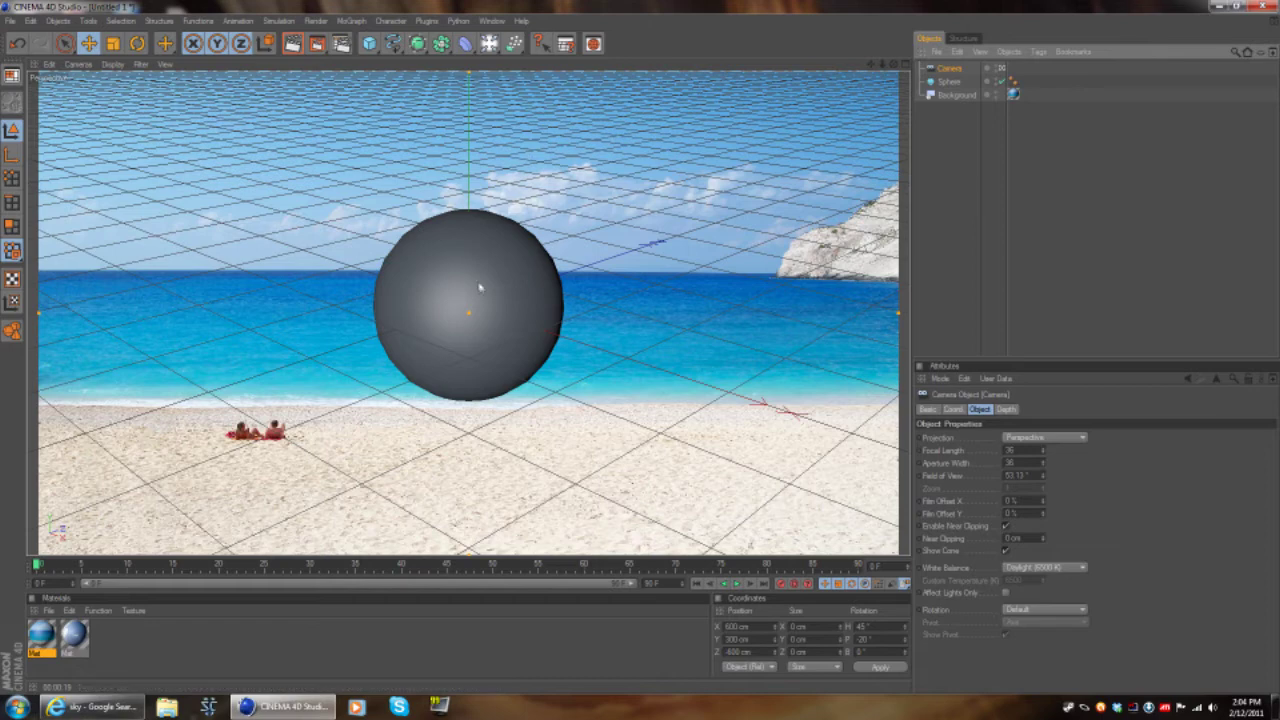
Step: Adjust the camera's distance, angle and position so the floor grid lies flat over the beach sand in the background photo
{"action": "scroll", "coordinate": [482, 303], "scroll_direction": "down", "scroll_amount": 15}
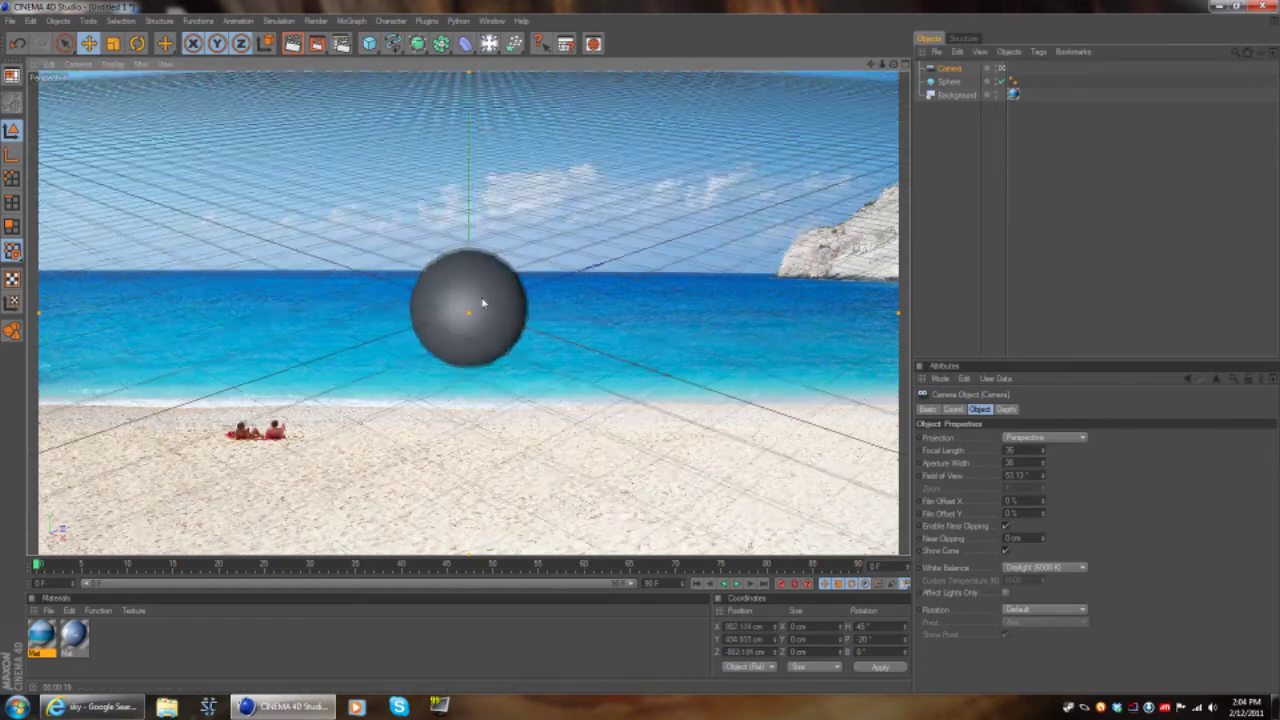
{"action": "scroll", "coordinate": [482, 303], "scroll_direction": "down", "scroll_amount": 15}
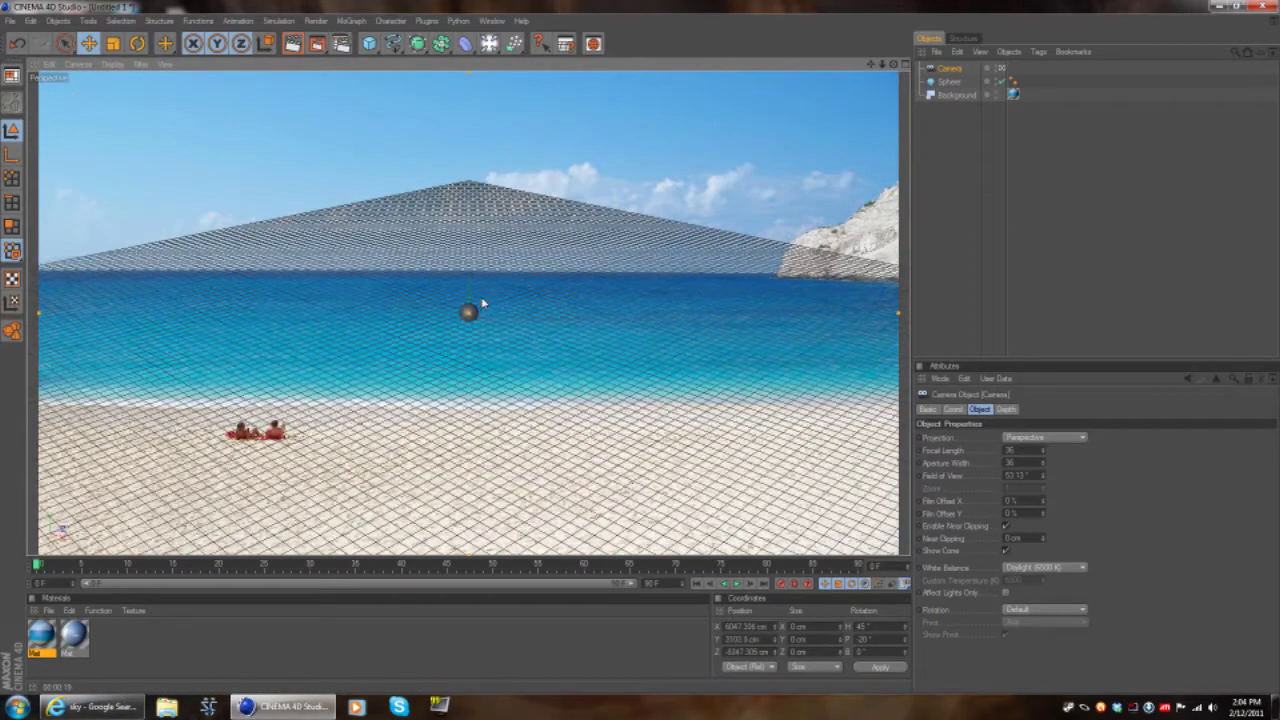
{"action": "left_click_drag", "start_coordinate": [458, 378], "coordinate": [458, 392], "text": "alt"}
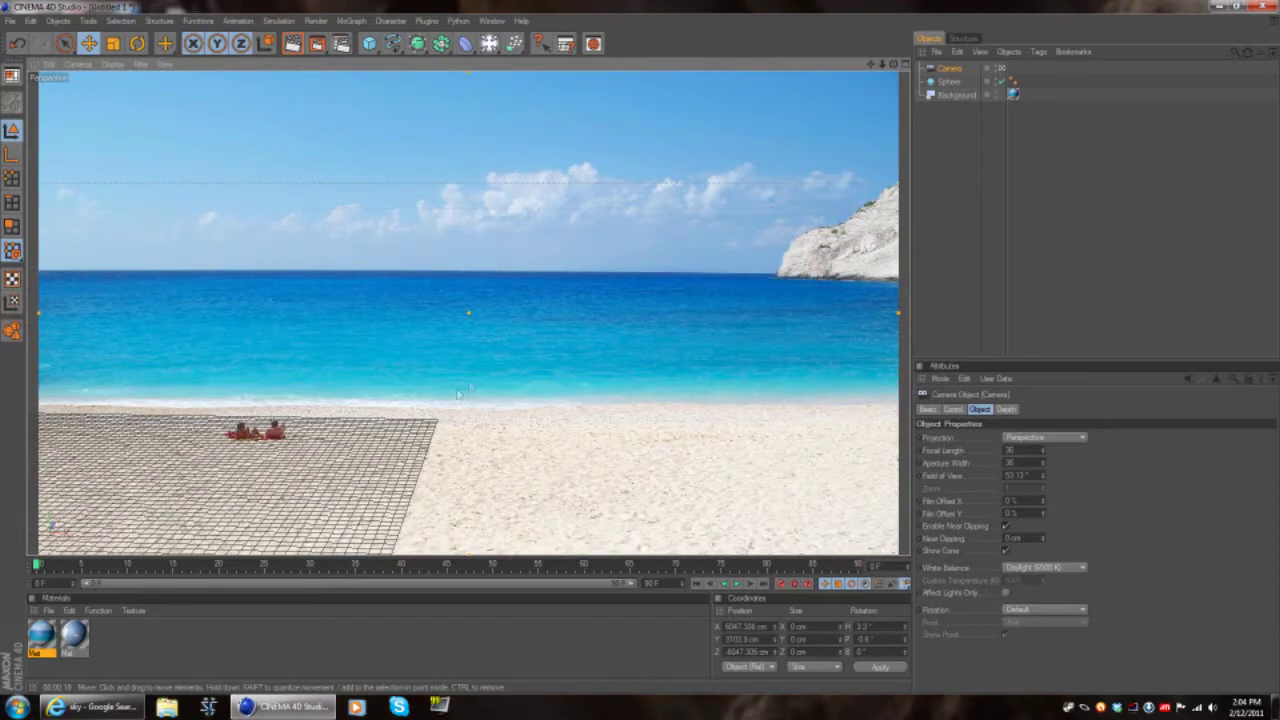
{"action": "middle_click_drag", "start_coordinate": [322, 447], "coordinate": [723, 433], "text": "alt"}
{"action": "scroll", "coordinate": [313, 451], "scroll_direction": "up", "scroll_amount": 8}
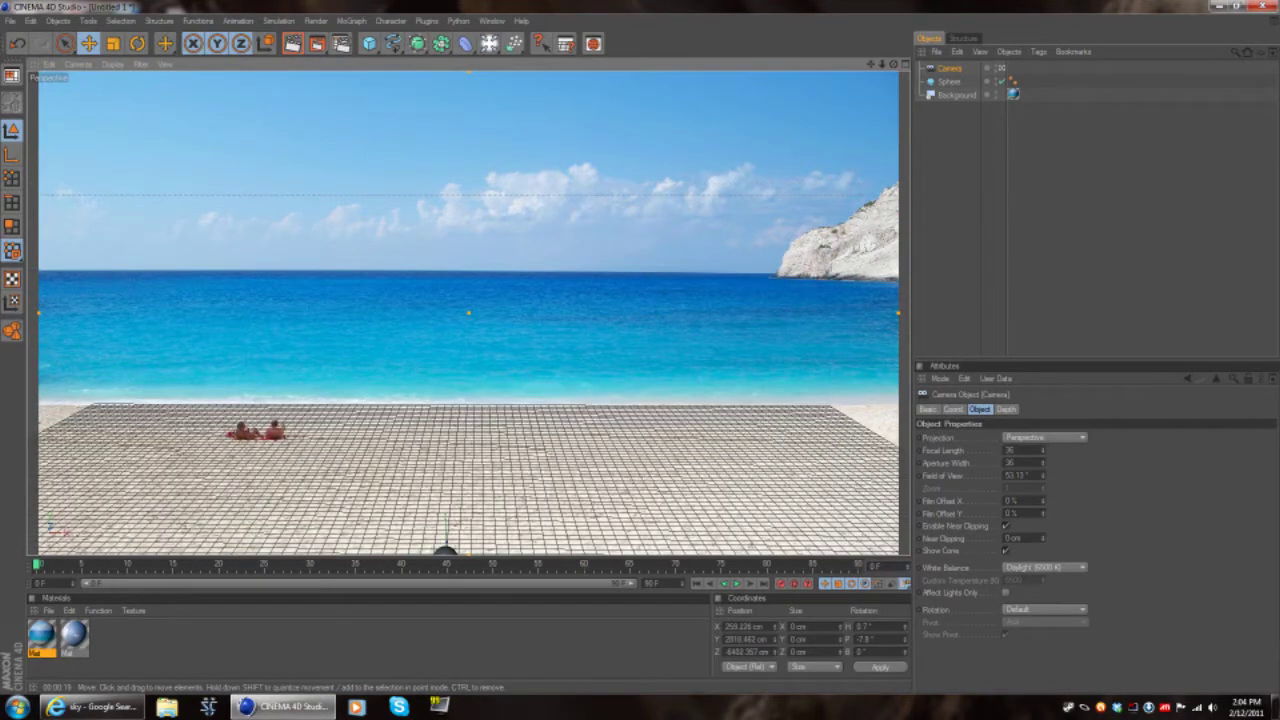
{"action": "mouse_move", "coordinate": [313, 451]}
{"action": "left_mouse_down", "text": "alt"}
{"action": "mouse_move", "coordinate": [313, 440]}
{"action": "mouse_move", "coordinate": [313, 451]}
{"action": "left_mouse_up", "text": "alt"}
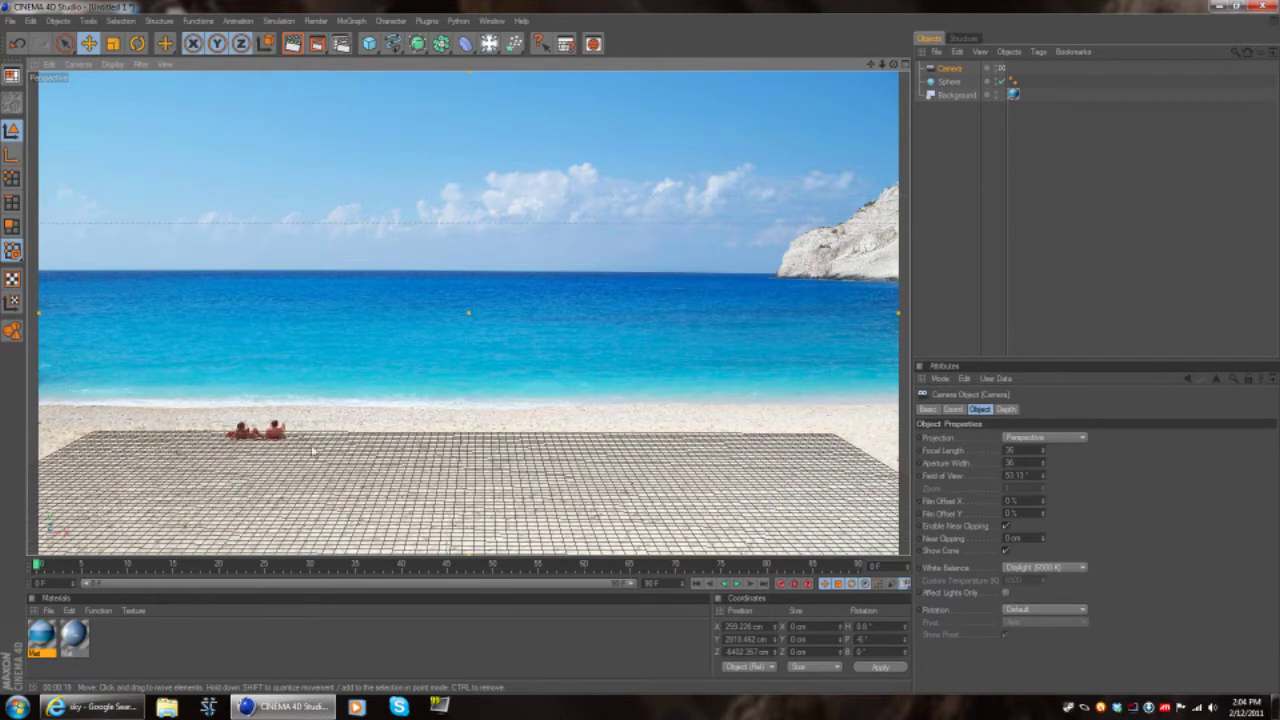
{"action": "scroll", "coordinate": [322, 466], "scroll_direction": "down", "scroll_amount": 3}
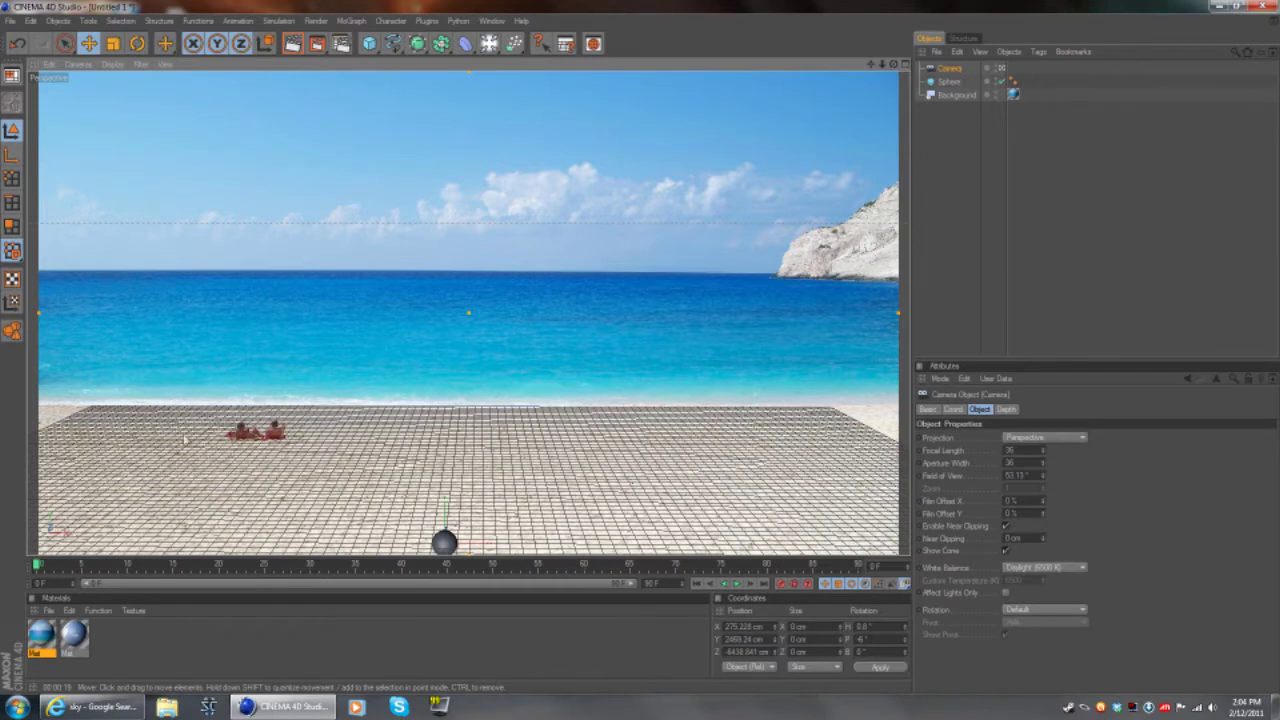
{"action": "left_click_drag", "start_coordinate": [184, 440], "coordinate": [183, 437], "text": "alt"}
{"action": "middle_click_drag", "start_coordinate": [378, 452], "coordinate": [389, 443], "text": "alt"}
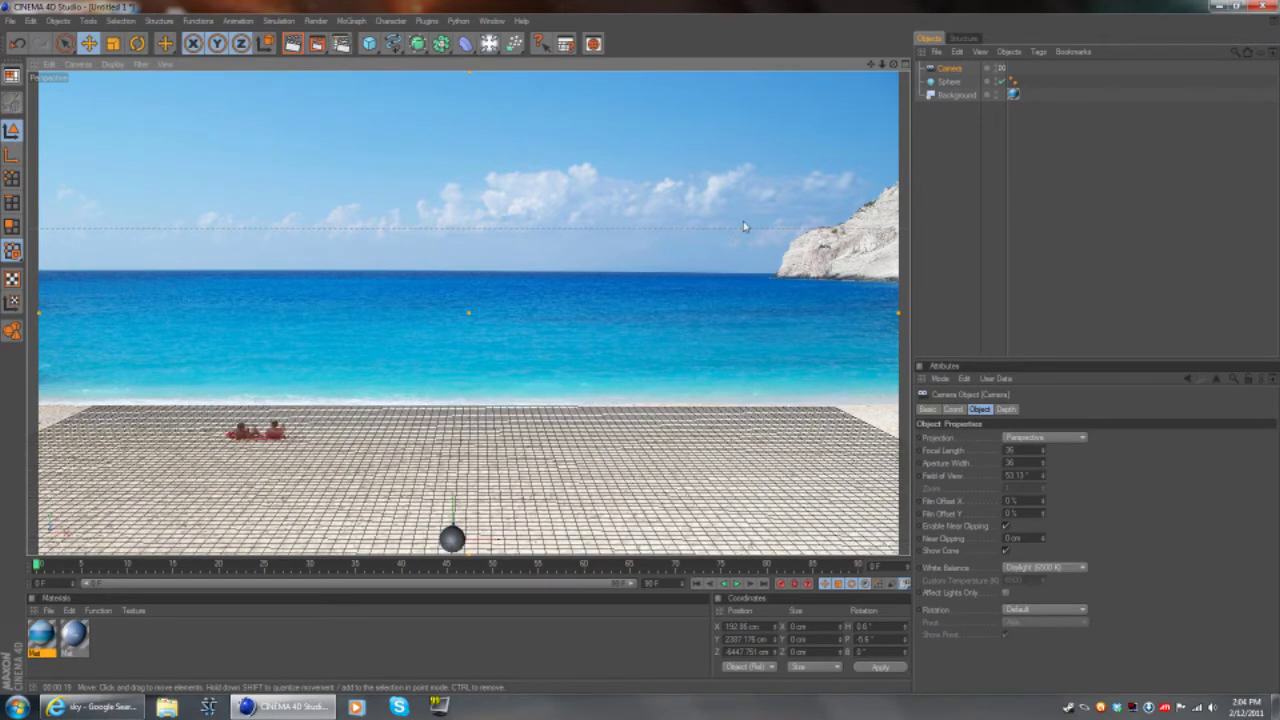
Step: Move the sphere onto the middle of the sand, enlarge it to a radius of about 327 cm, and render the view
{"action": "left_click", "coordinate": [452, 538]}
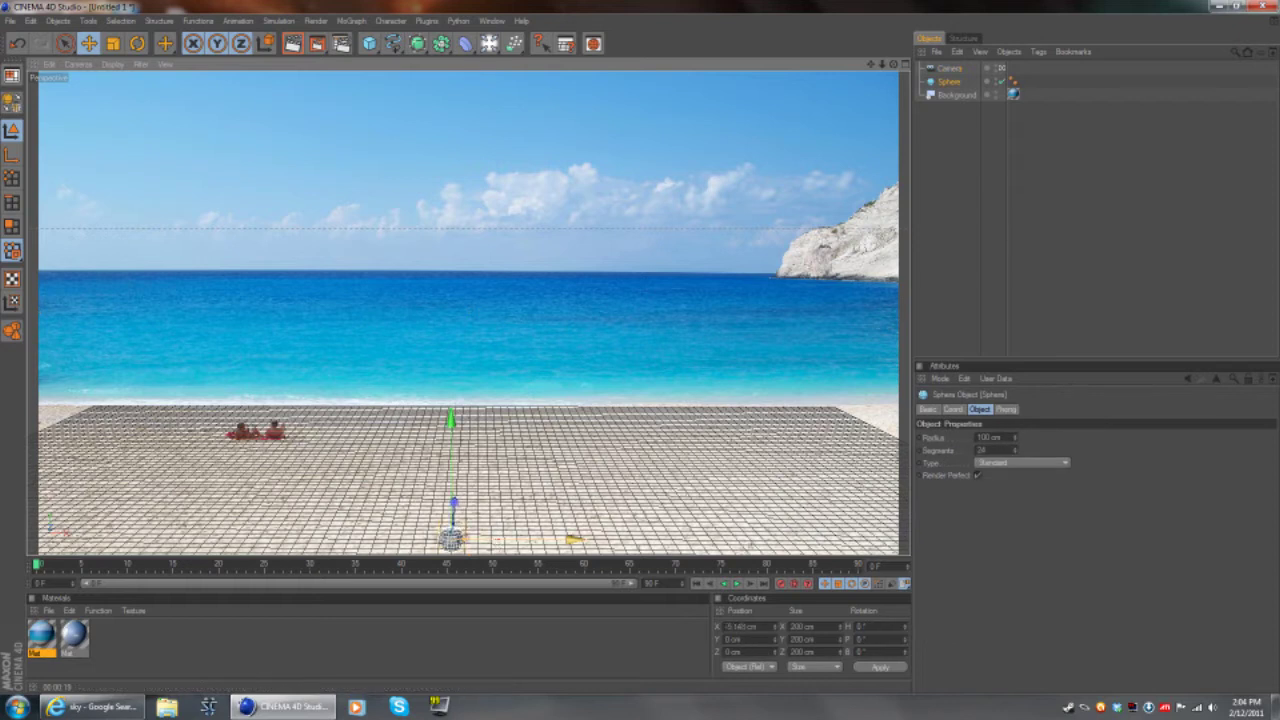
{"action": "left_click_drag", "start_coordinate": [571, 538], "coordinate": [396, 538]}
{"action": "left_click_drag", "start_coordinate": [300, 503], "coordinate": [334, 446]}
{"action": "left_click_drag", "start_coordinate": [399, 477], "coordinate": [526, 477]}
{"action": "left_click_drag", "start_coordinate": [497, 420], "coordinate": [497, 392]}
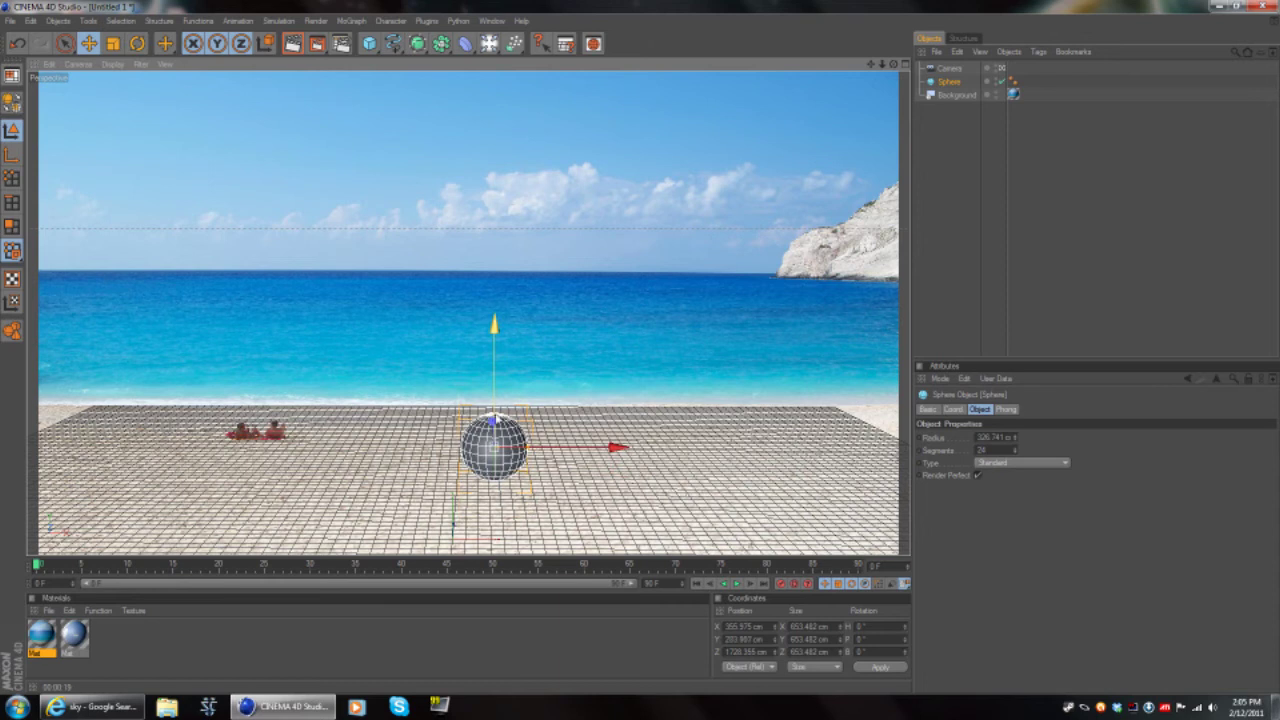
{"action": "left_click", "coordinate": [292, 43]}
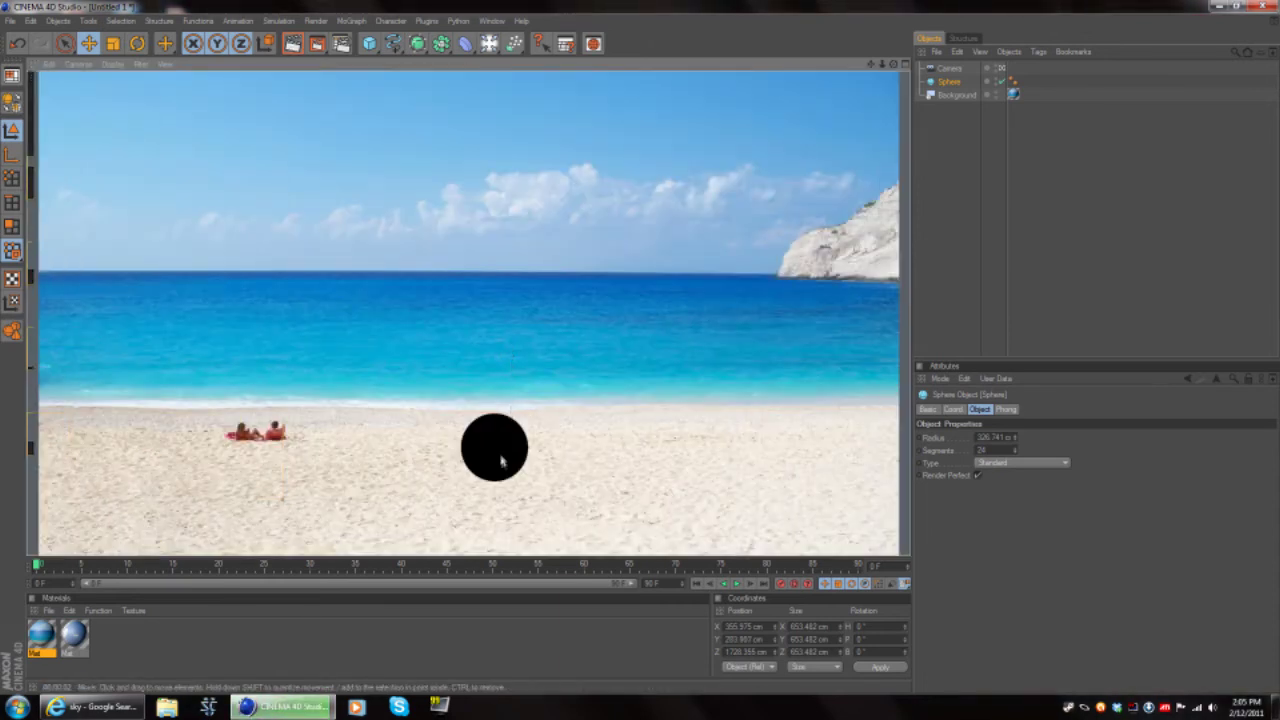
Step: Delete the sphere, background and camera from the scene and create a new empty document
{"action": "left_click", "coordinate": [962, 82]}
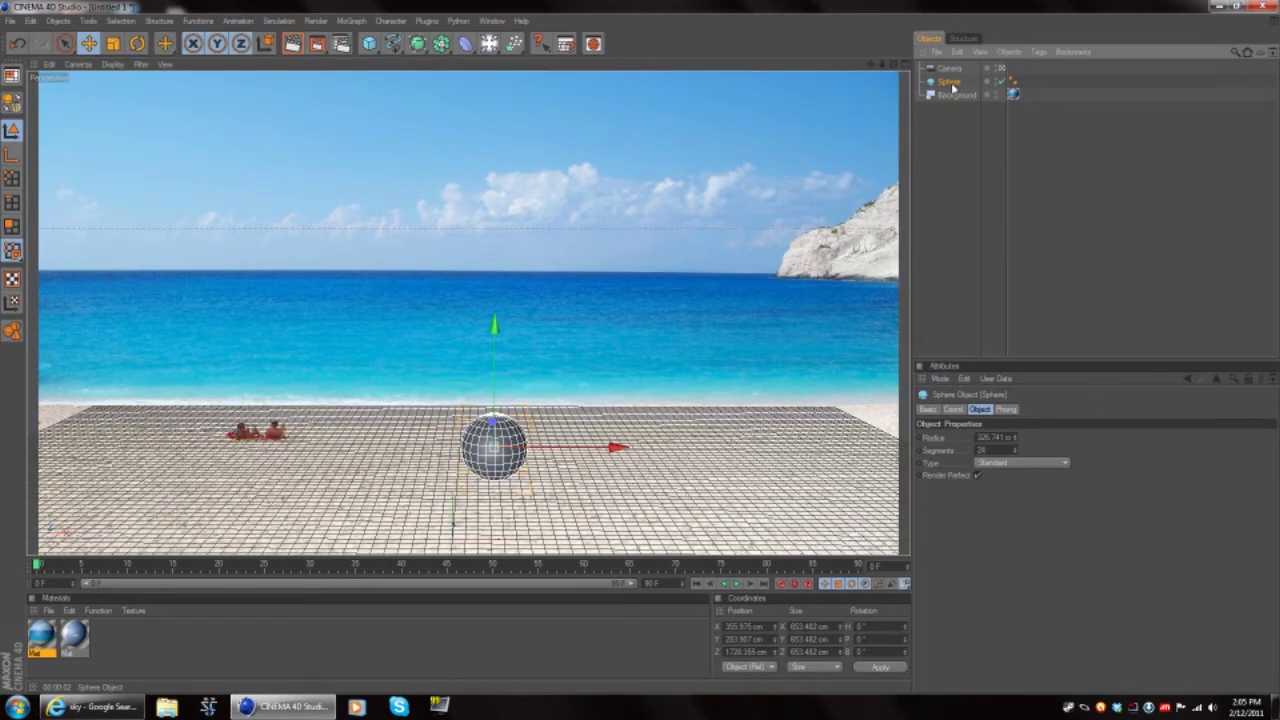
{"action": "key", "text": "Delete"}
{"action": "key", "text": "Delete"}
{"action": "left_click", "coordinate": [947, 71]}
{"action": "key", "text": "Delete"}
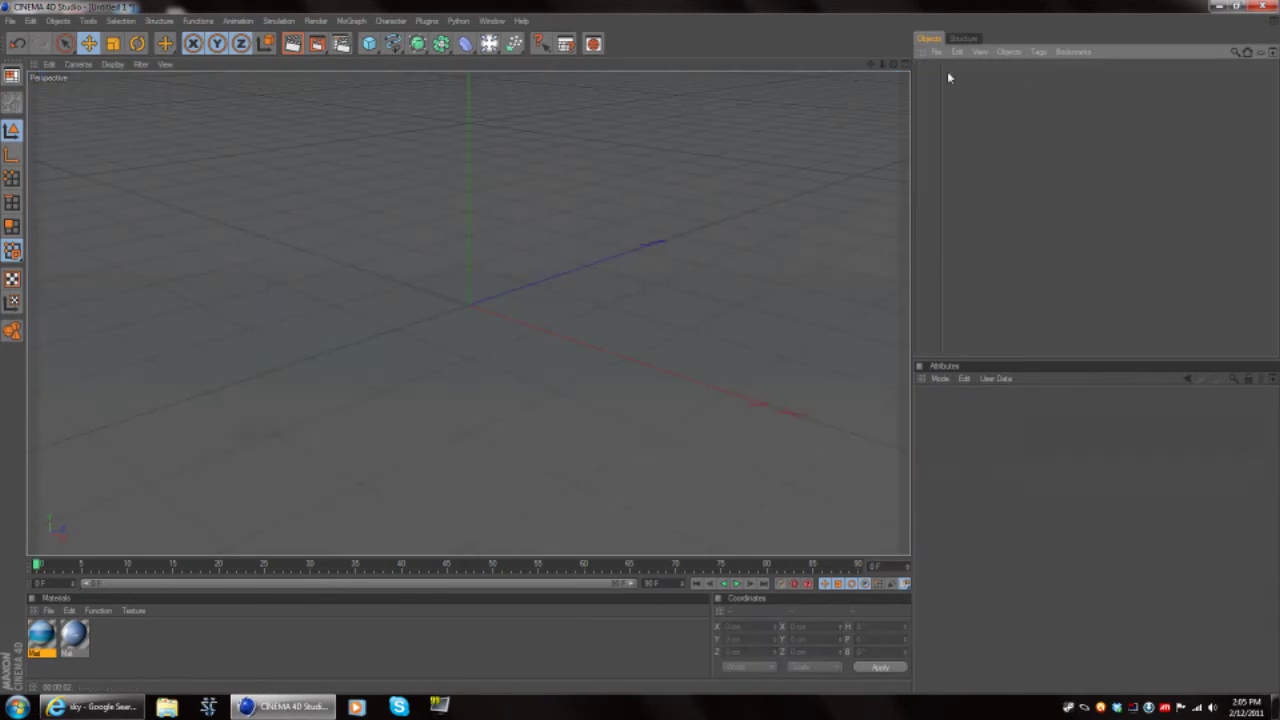
{"action": "left_click", "coordinate": [10, 21]}
{"action": "left_click", "coordinate": [22, 41]}
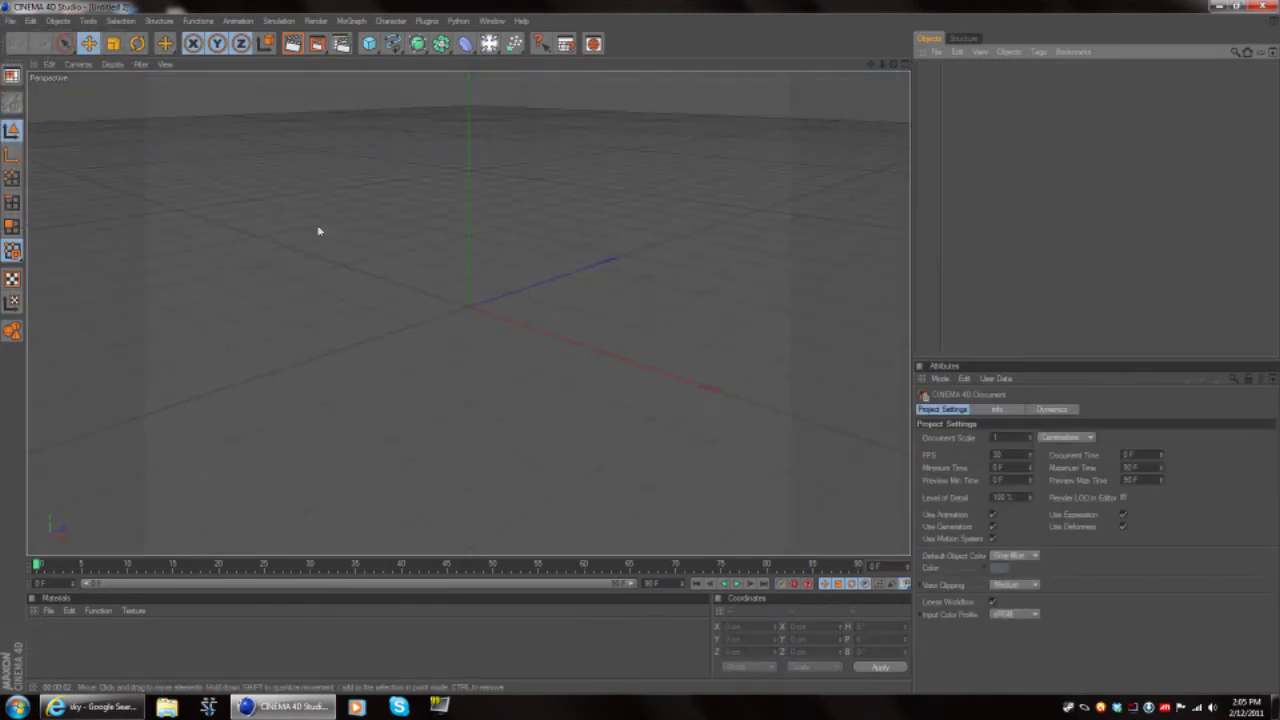
Step: Load a saved preset into the render settings, make Render Setting 1.2 active, and show its output settings
{"action": "left_click", "coordinate": [341, 44]}
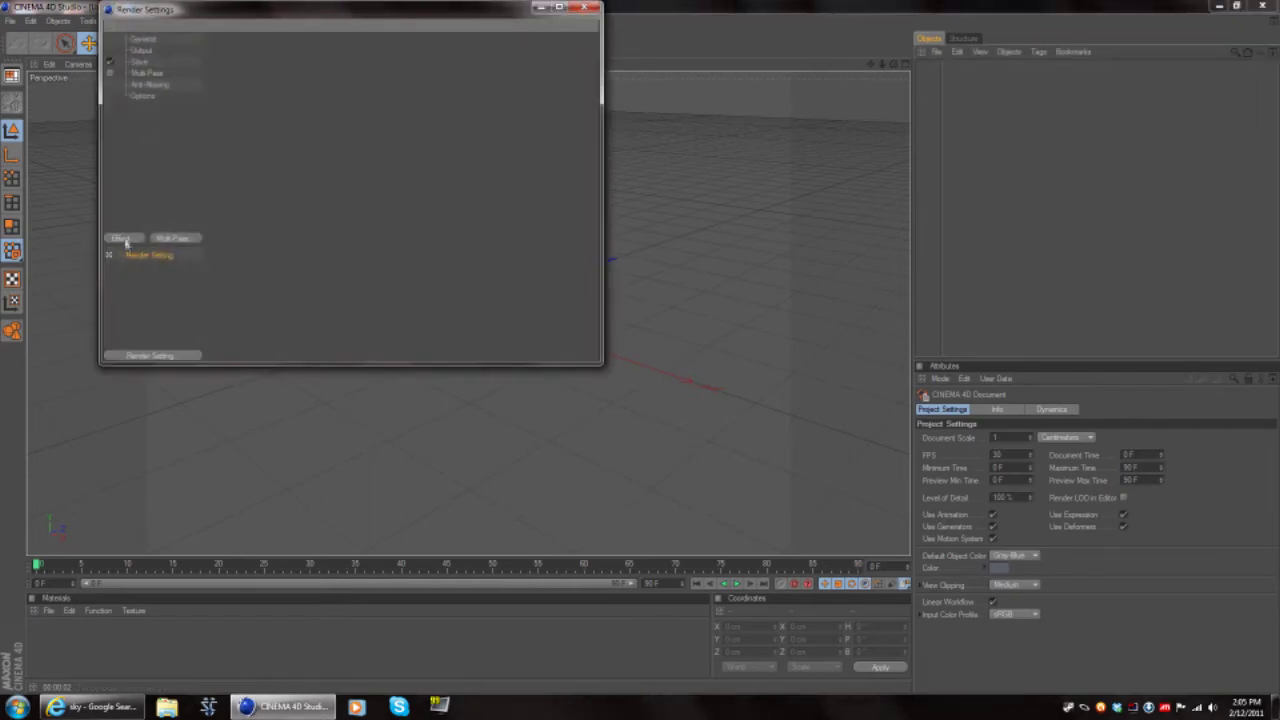
{"action": "left_click", "coordinate": [148, 356]}
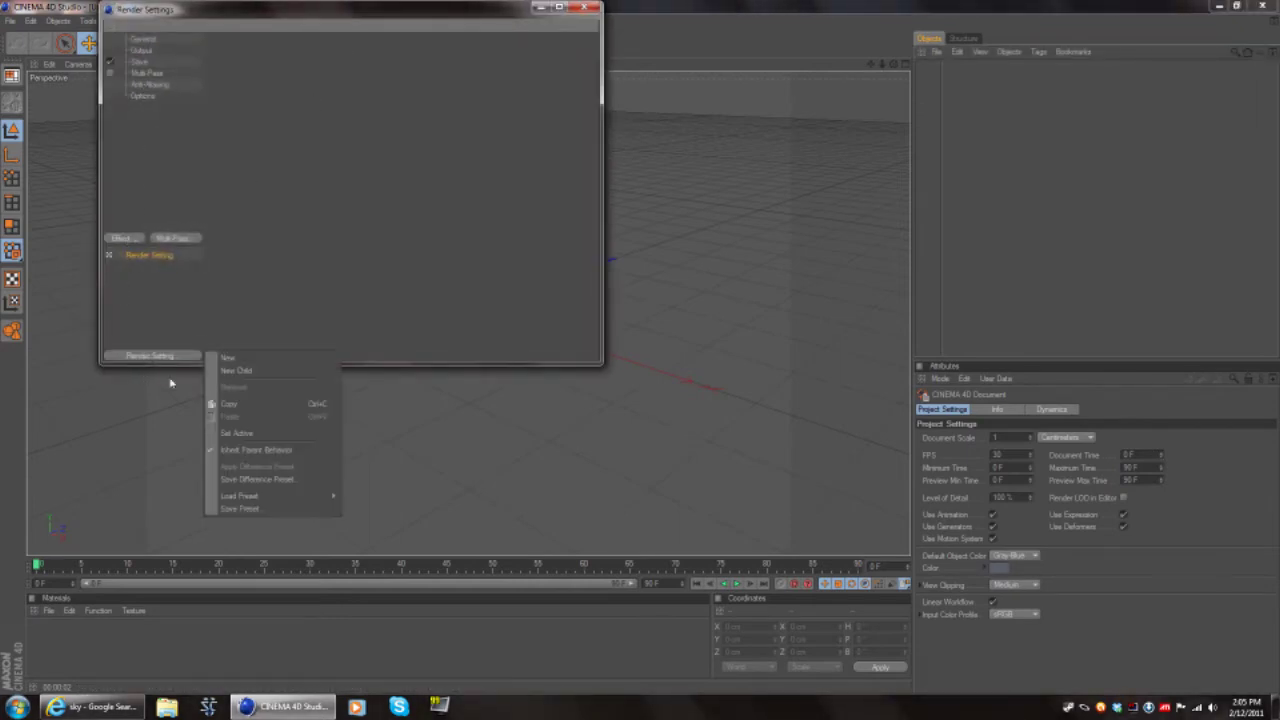
{"action": "mouse_move", "coordinate": [246, 495]}
{"action": "left_click", "coordinate": [405, 533]}
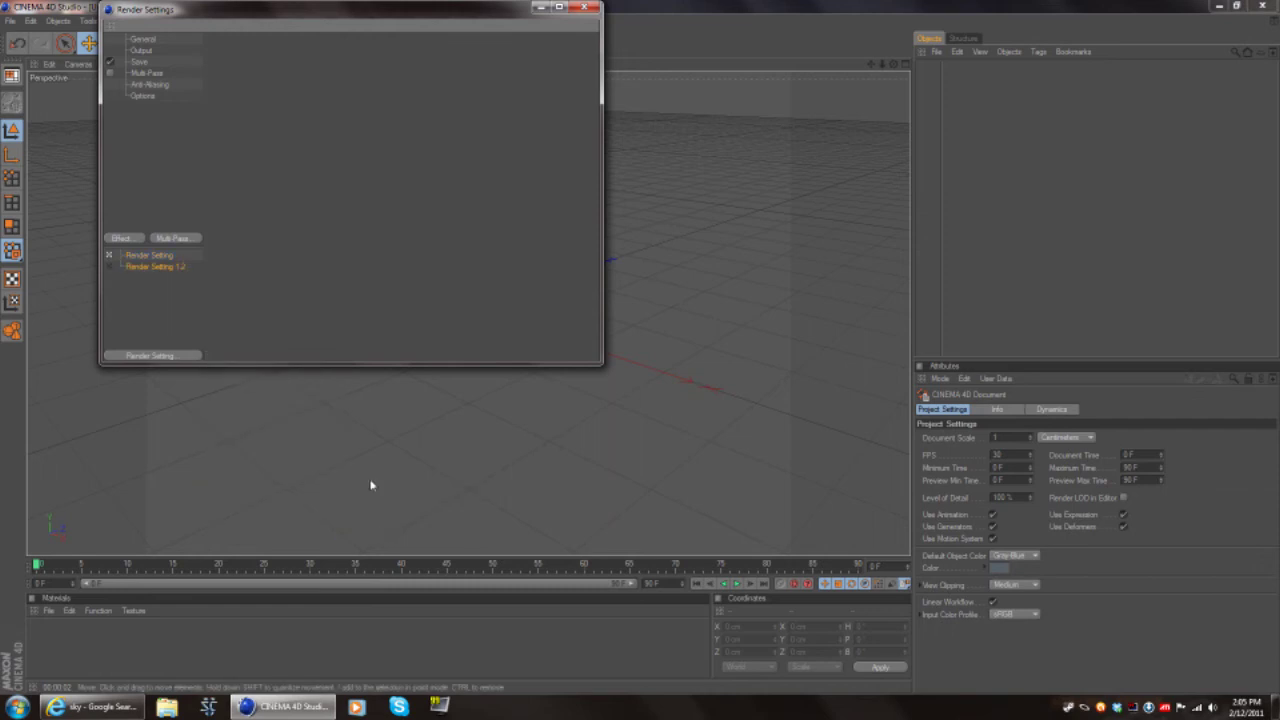
{"action": "left_click", "coordinate": [109, 266]}
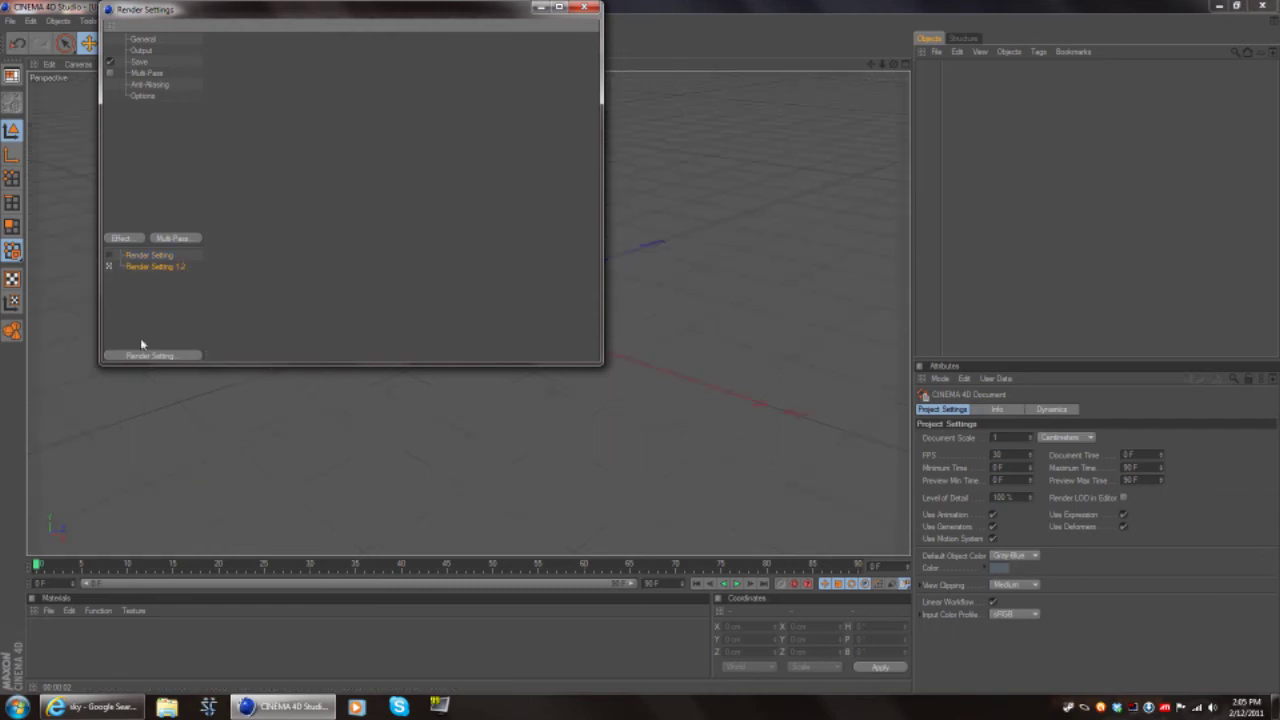
{"action": "left_click", "coordinate": [146, 50]}
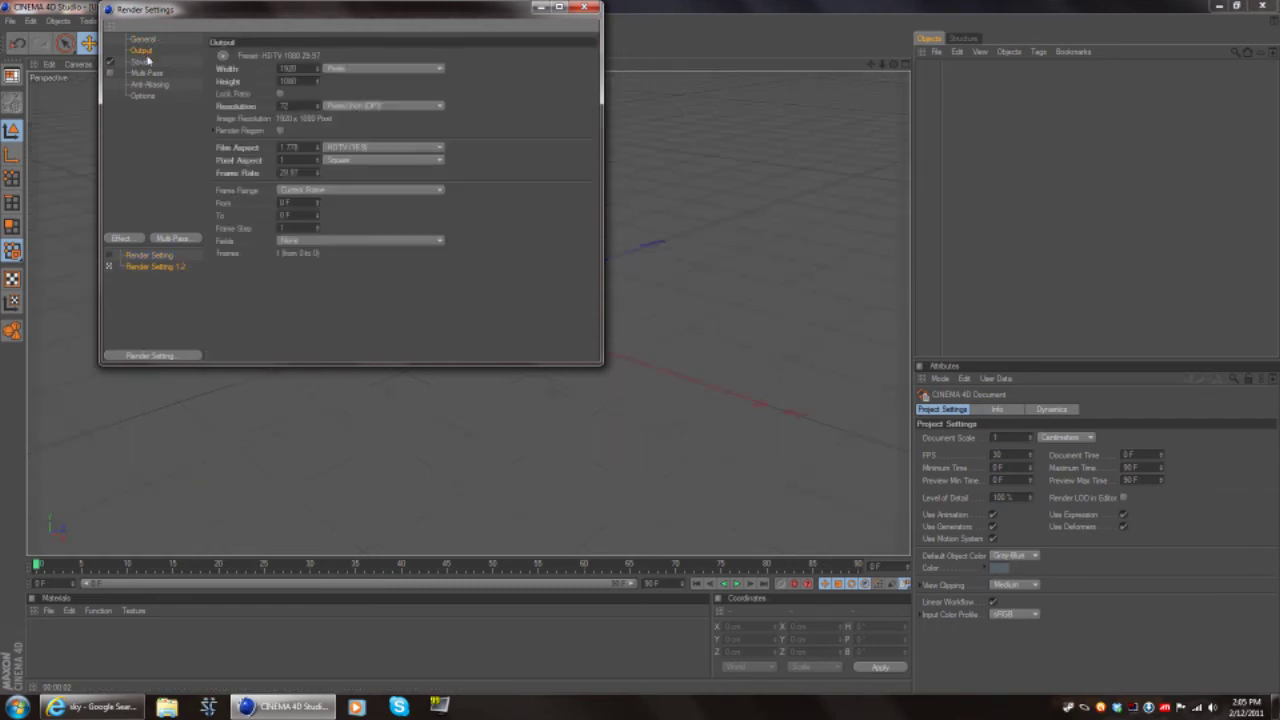
Step: Review the save and multi-pass render settings, and close the render settings
{"action": "left_click", "coordinate": [146, 62]}
{"action": "left_click", "coordinate": [147, 73]}
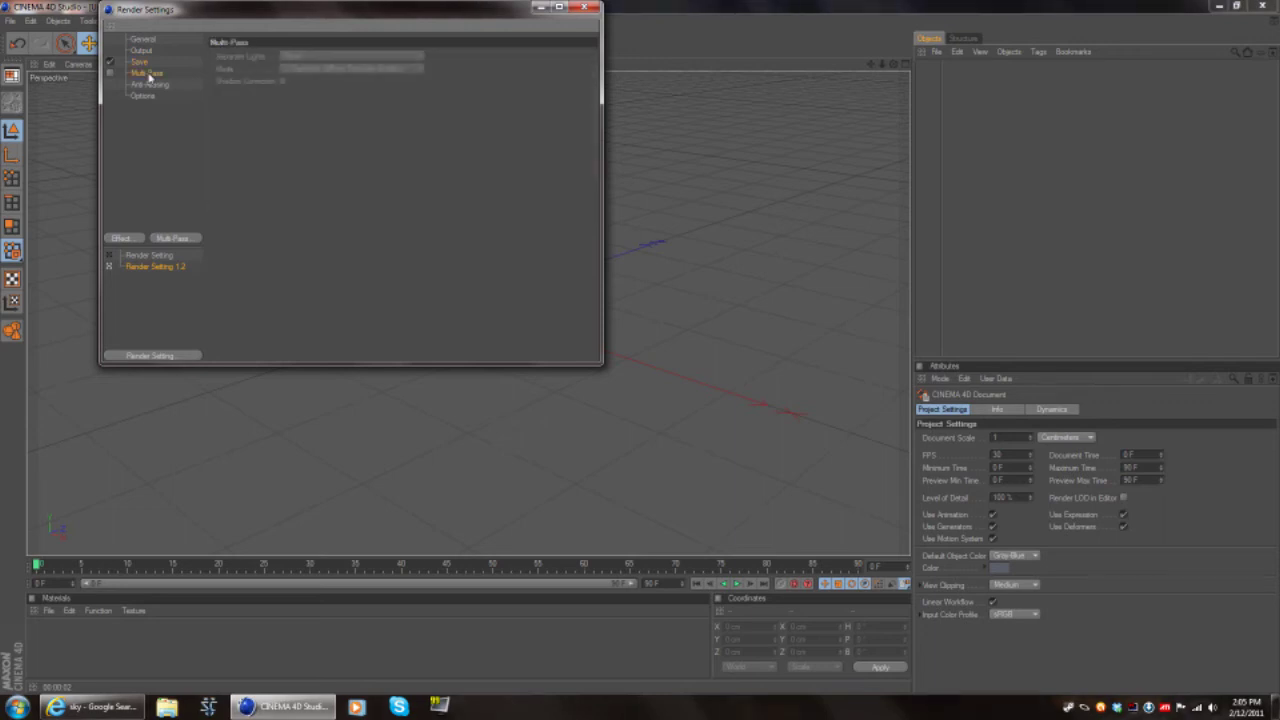
{"action": "left_click", "coordinate": [583, 8]}
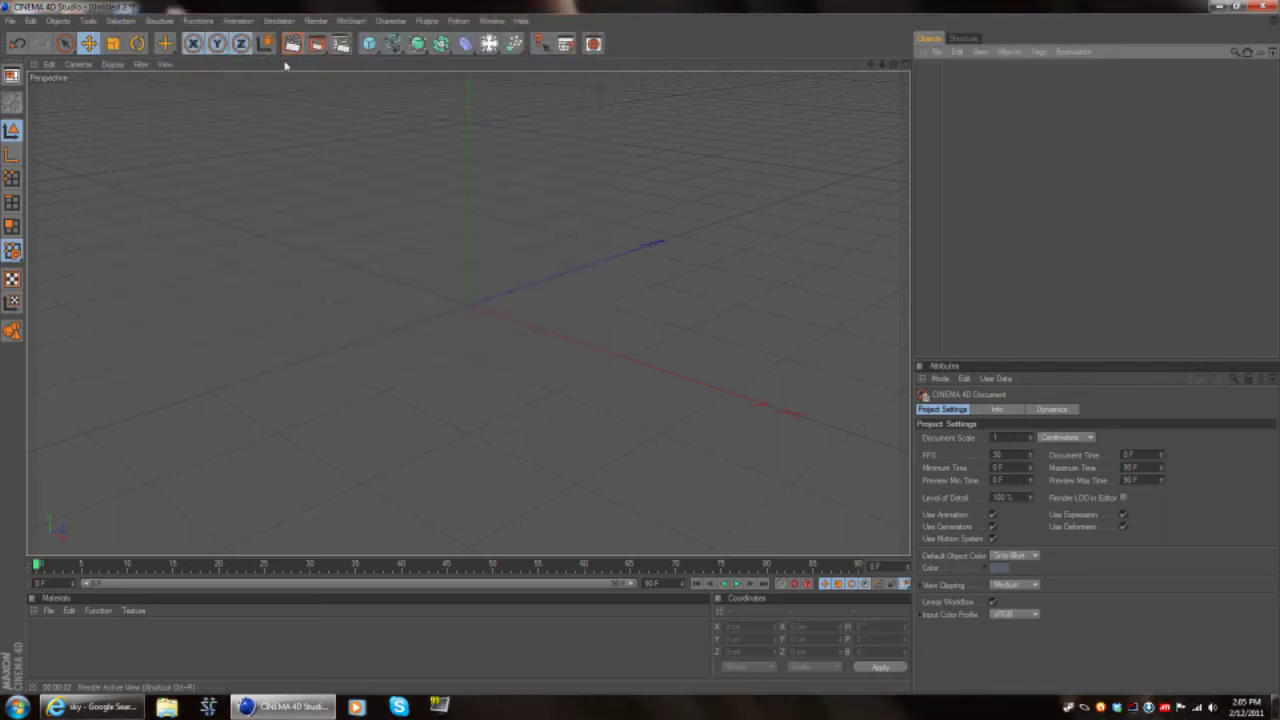
Step: Create two materials from the vacation beach image and the sky wallpaper on the desktop, agreeing to copy each image to the document location
{"action": "left_click", "coordinate": [1220, 7]}
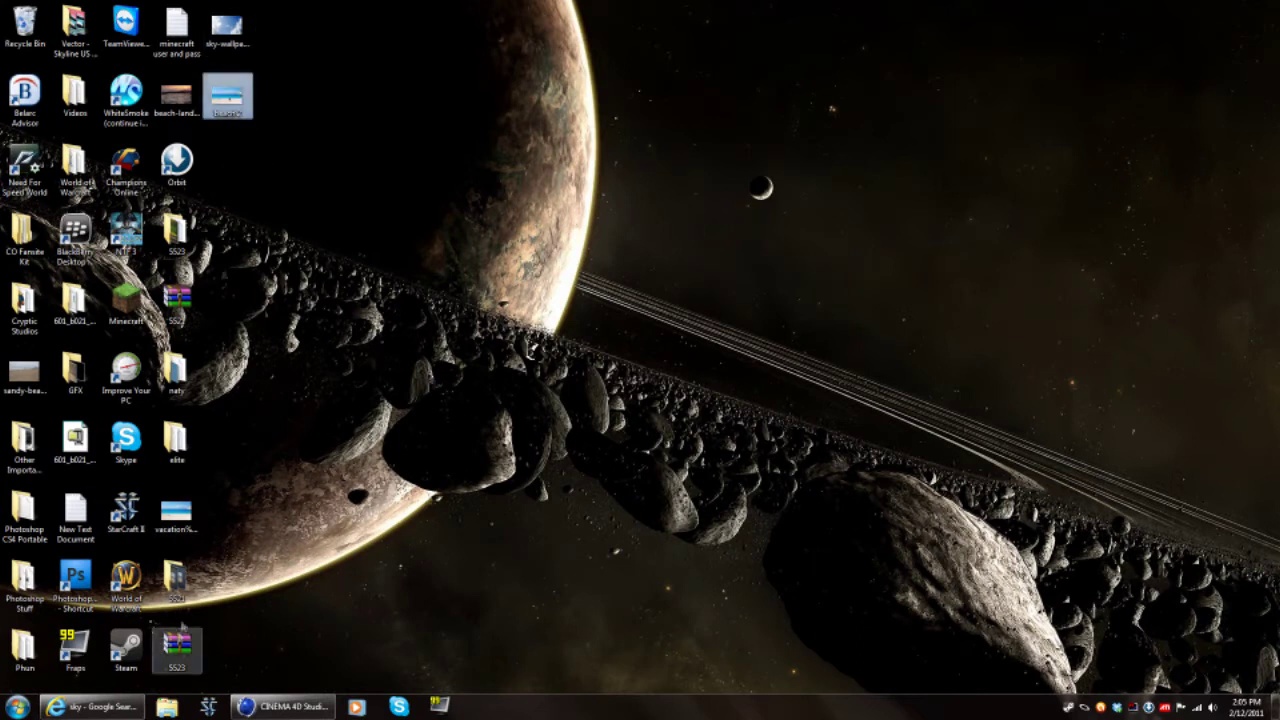
{"action": "left_click_drag", "start_coordinate": [175, 515], "coordinate": [555, 430]}
{"action": "left_click", "coordinate": [657, 397]}
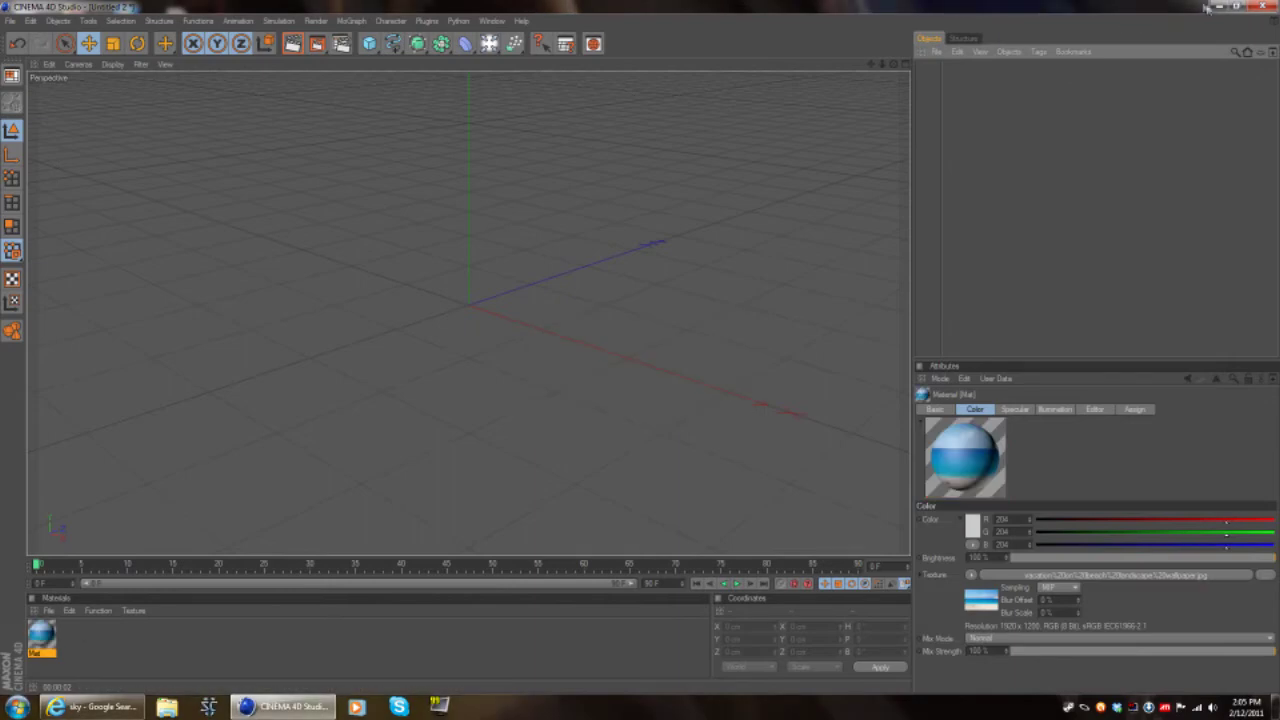
{"action": "left_click", "coordinate": [283, 706]}
{"action": "left_click_drag", "start_coordinate": [226, 27], "coordinate": [300, 450]}
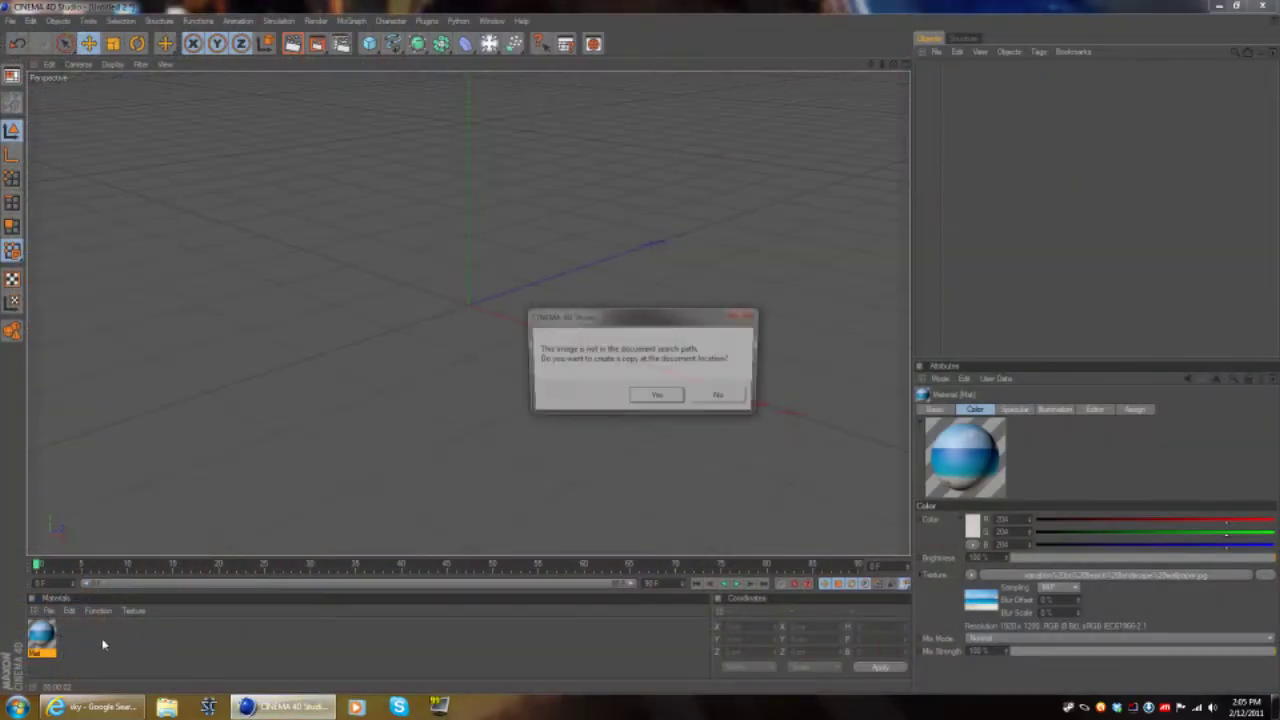
{"action": "left_click", "coordinate": [657, 397]}
Step: Add a Background object and apply the beach material to it
{"action": "left_click", "coordinate": [41, 635]}
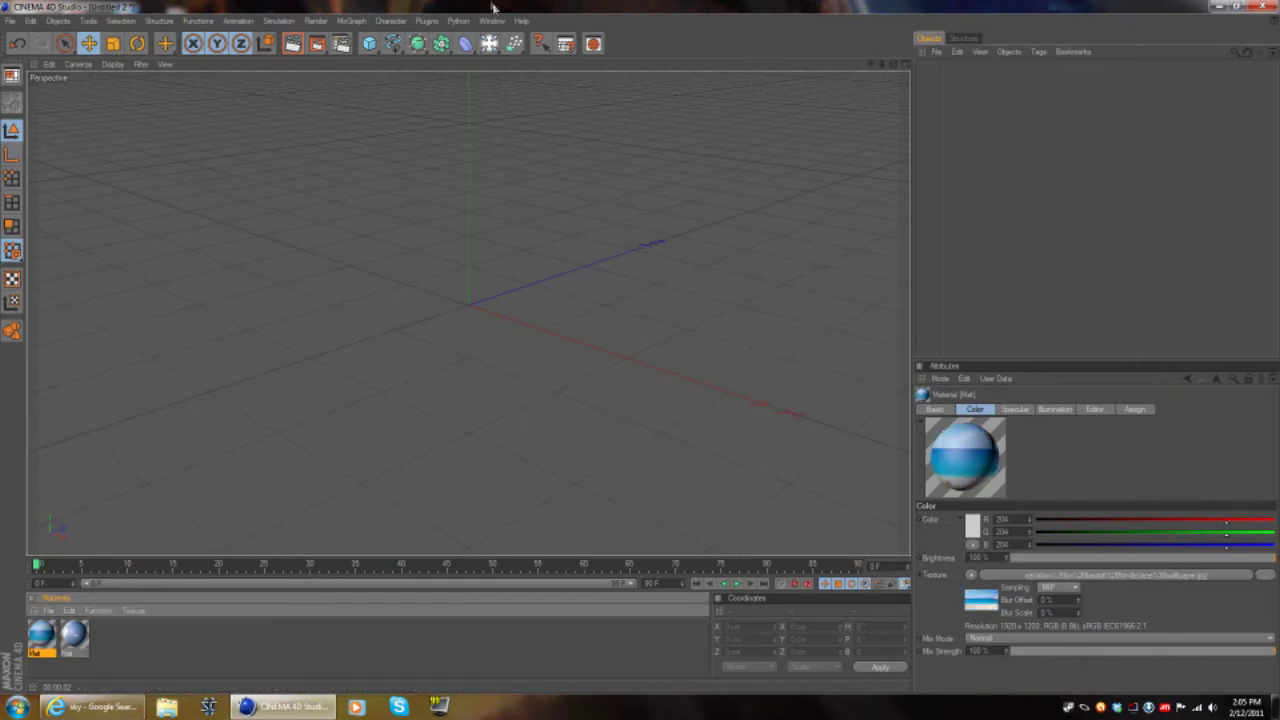
{"action": "left_click_drag", "start_coordinate": [489, 43], "coordinate": [625, 200]}
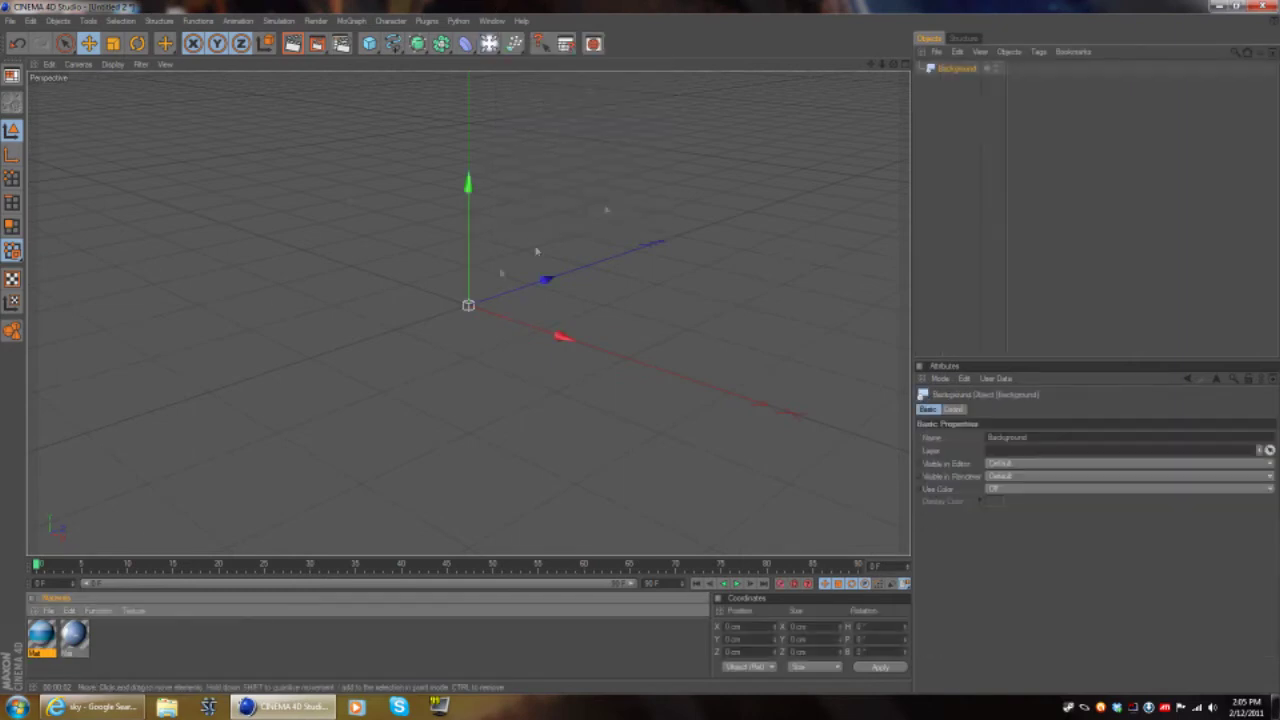
{"action": "left_click_drag", "start_coordinate": [1062, 146], "coordinate": [960, 68]}
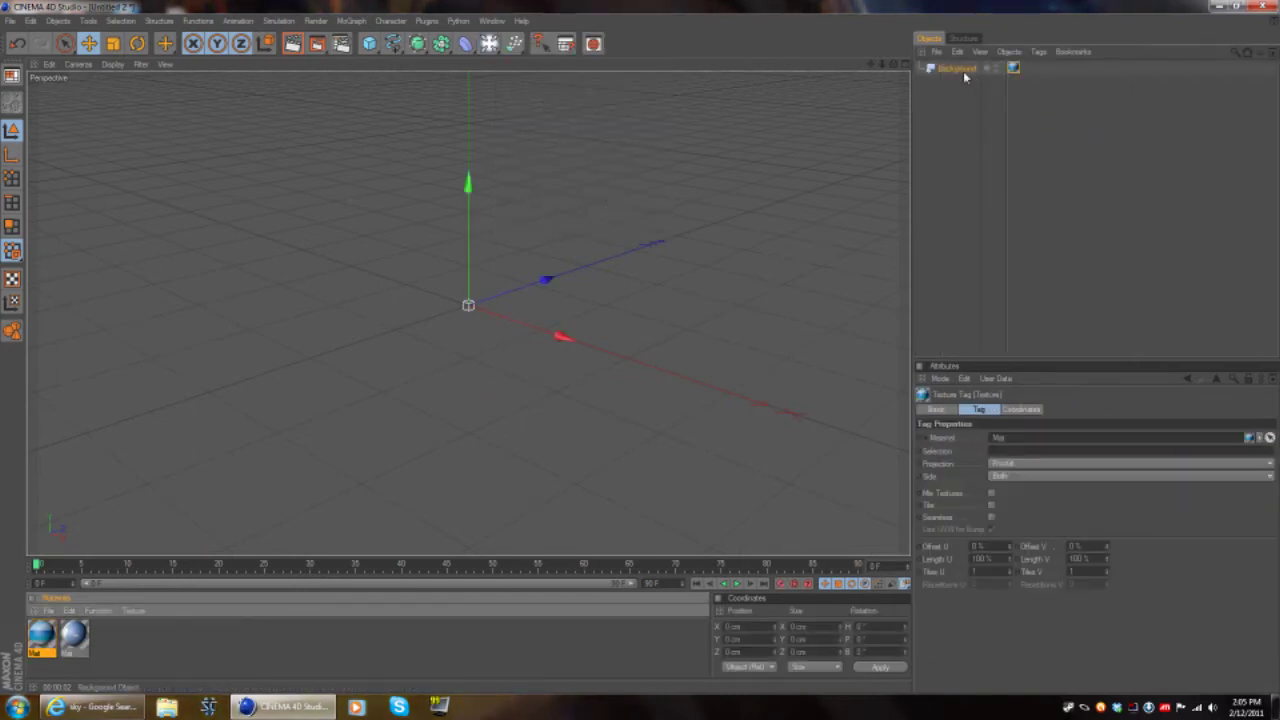
Step: Add a sphere and a camera to the scene, and look through the camera
{"action": "left_click_drag", "start_coordinate": [369, 43], "coordinate": [543, 128]}
{"action": "left_click", "coordinate": [1004, 70]}
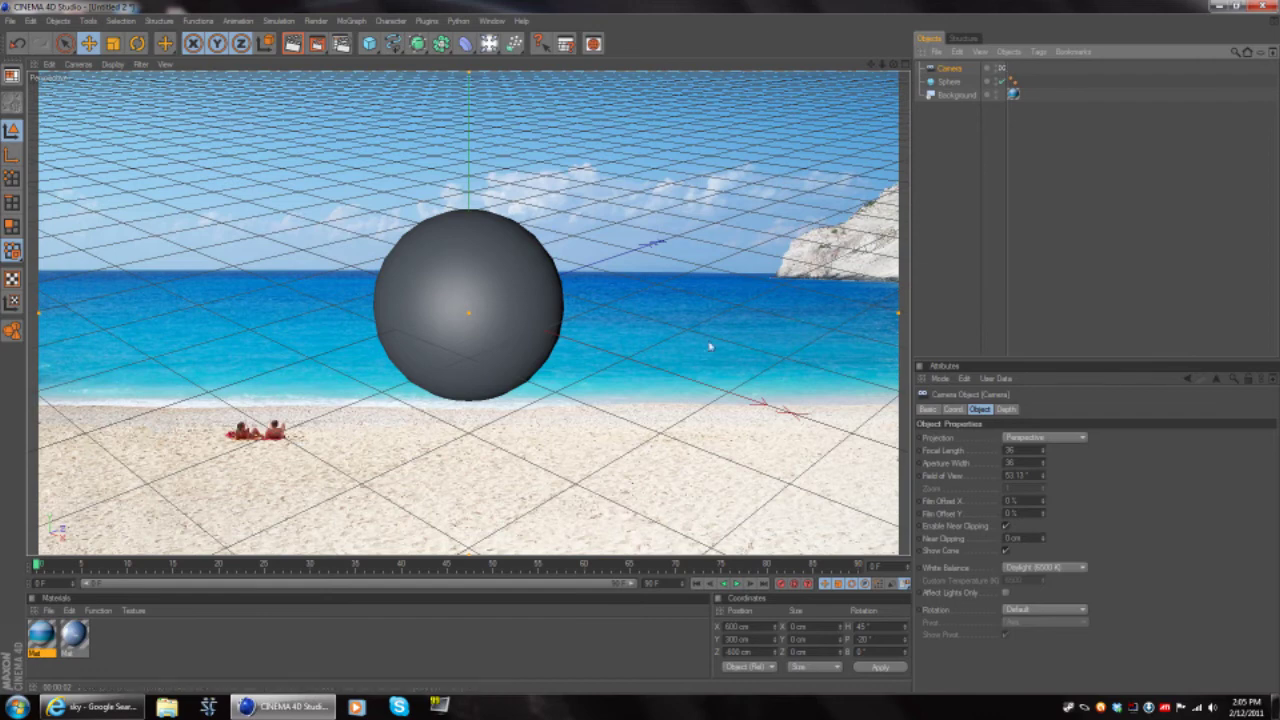
Step: Position and rotate the camera to a heading of about -0.8° and pitch of about -3° so the floor grid covers the sand up to the shoreline
{"action": "scroll", "coordinate": [709, 346], "scroll_direction": "down", "scroll_amount": 10}
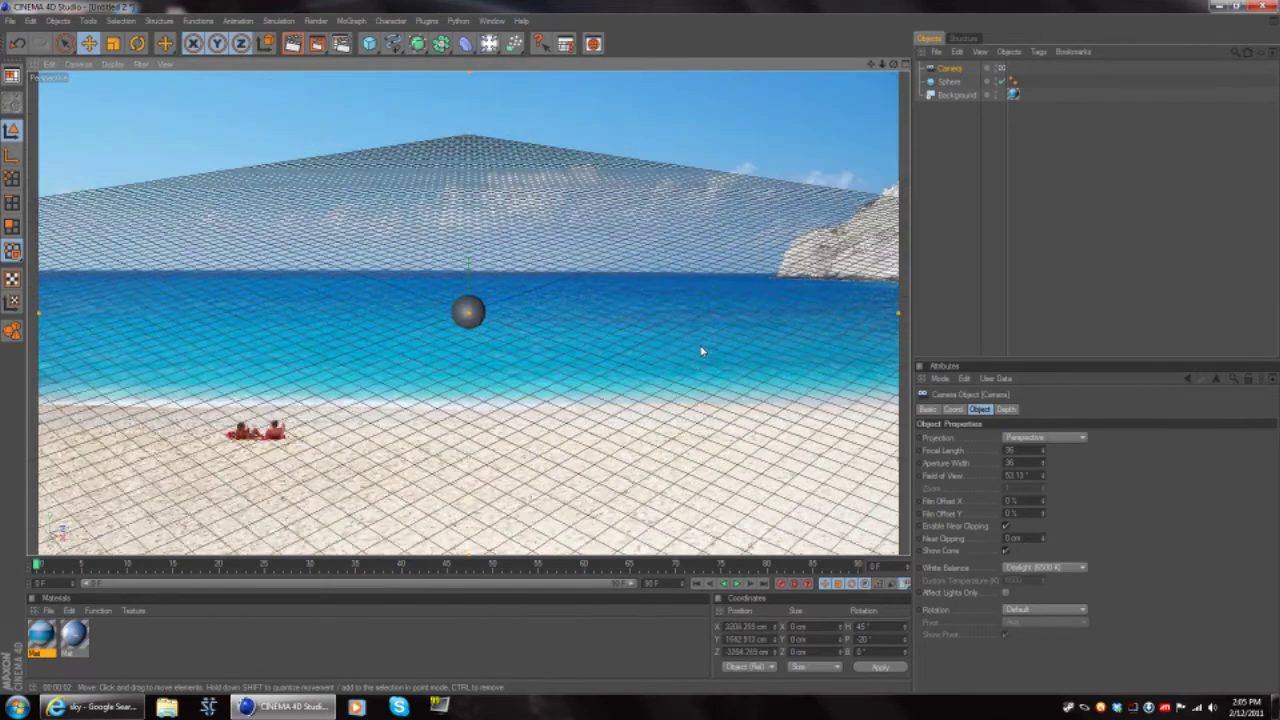
{"action": "scroll", "coordinate": [701, 351], "scroll_direction": "down", "scroll_amount": 2}
{"action": "left_click_drag", "start_coordinate": [620, 300], "coordinate": [737, 256], "text": "alt"}
{"action": "middle_click_drag", "start_coordinate": [737, 256], "coordinate": [880, 242], "text": "alt"}
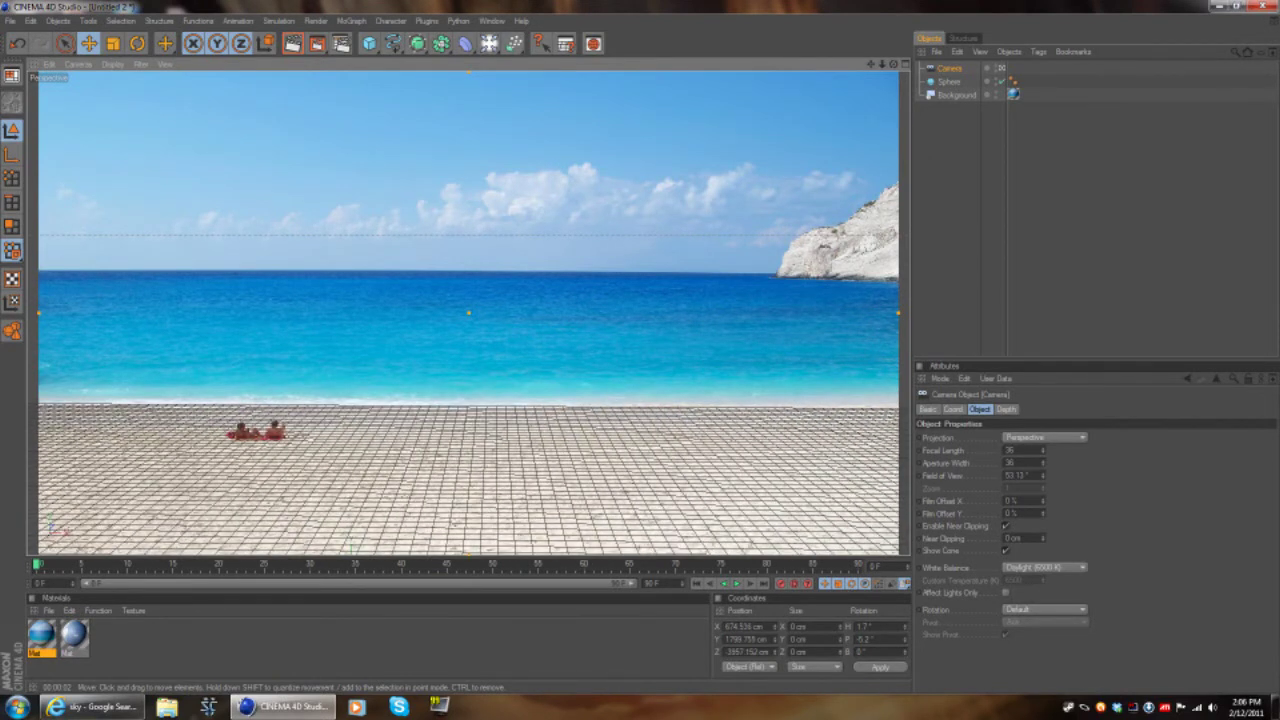
{"action": "left_click_drag", "start_coordinate": [689, 297], "coordinate": [689, 300], "text": "alt"}
{"action": "middle_click_drag", "start_coordinate": [689, 300], "coordinate": [715, 288], "text": "alt"}
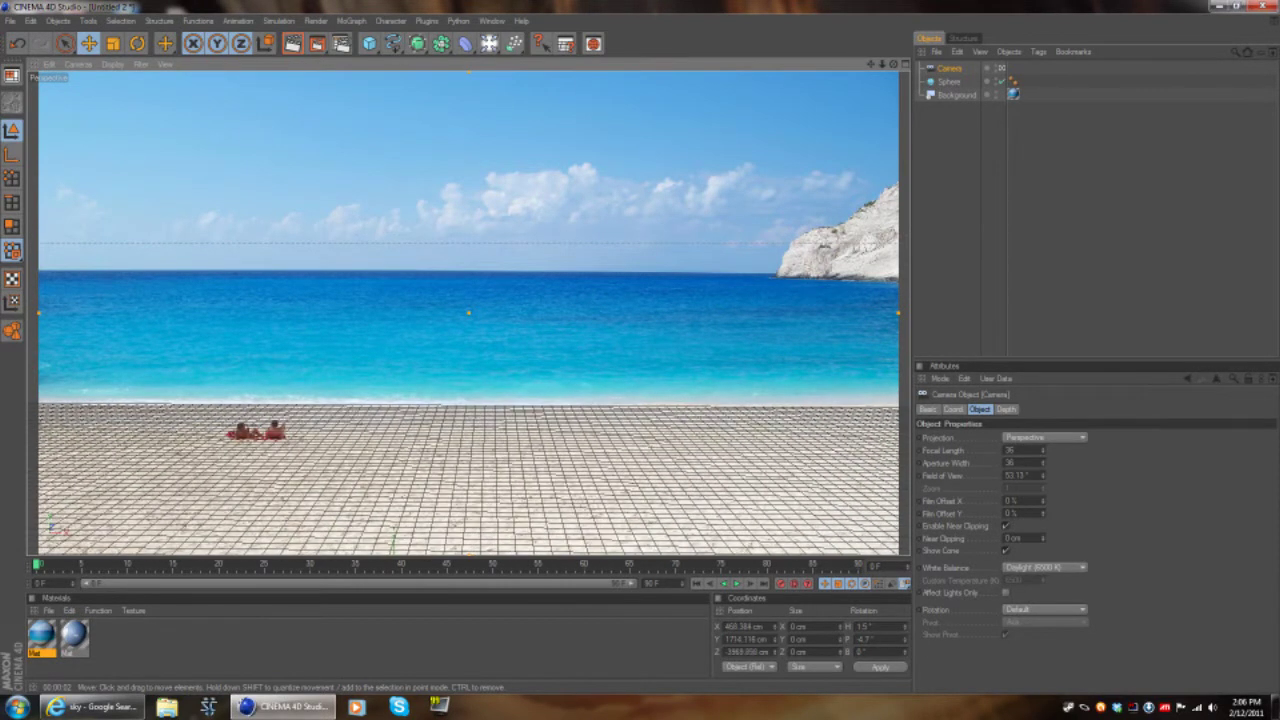
{"action": "middle_click_drag", "start_coordinate": [378, 483], "coordinate": [400, 393], "text": "alt"}
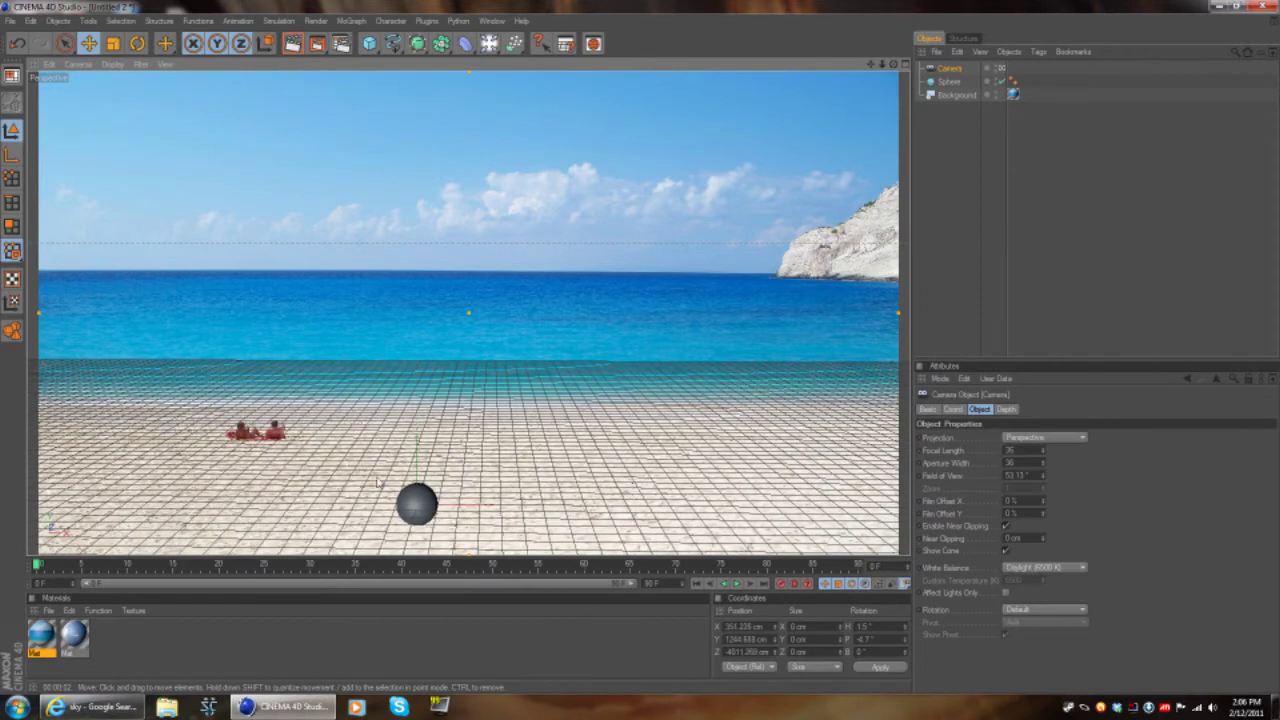
{"action": "left_click_drag", "start_coordinate": [400, 393], "coordinate": [401, 403], "text": "alt"}
{"action": "middle_click_drag", "start_coordinate": [401, 403], "coordinate": [412, 447], "text": "alt"}
{"action": "left_click_drag", "start_coordinate": [412, 447], "coordinate": [427, 449], "text": "alt"}
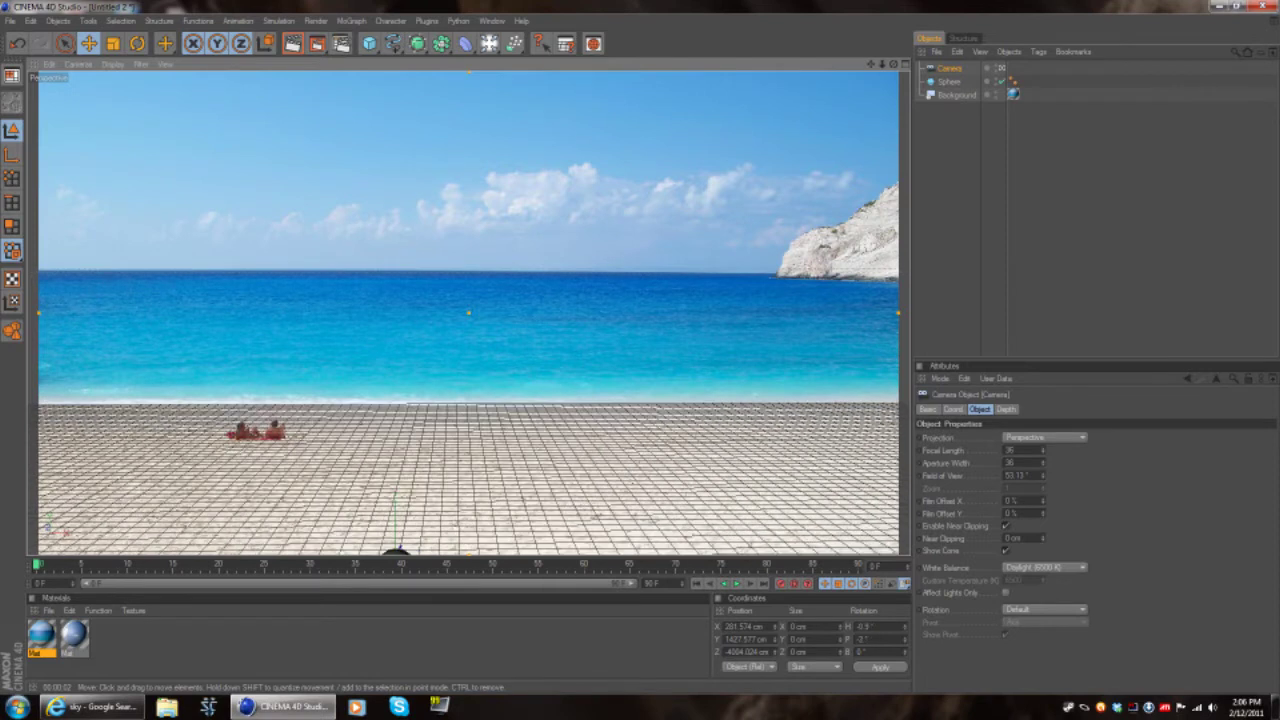
{"action": "middle_click_drag", "start_coordinate": [376, 452], "coordinate": [395, 450], "text": "alt"}
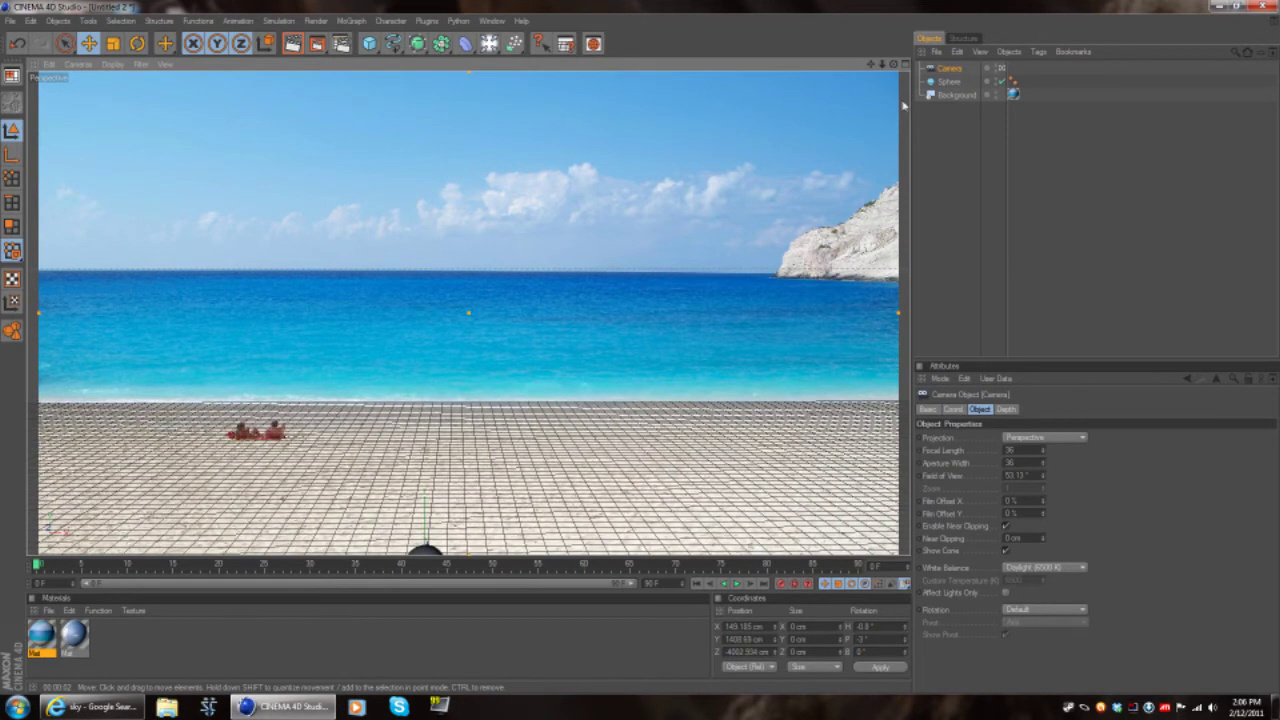
Step: Move the sphere onto the middle of the sand, enlarge it to a radius of about 349 cm, and render the view
{"action": "left_click", "coordinate": [949, 82]}
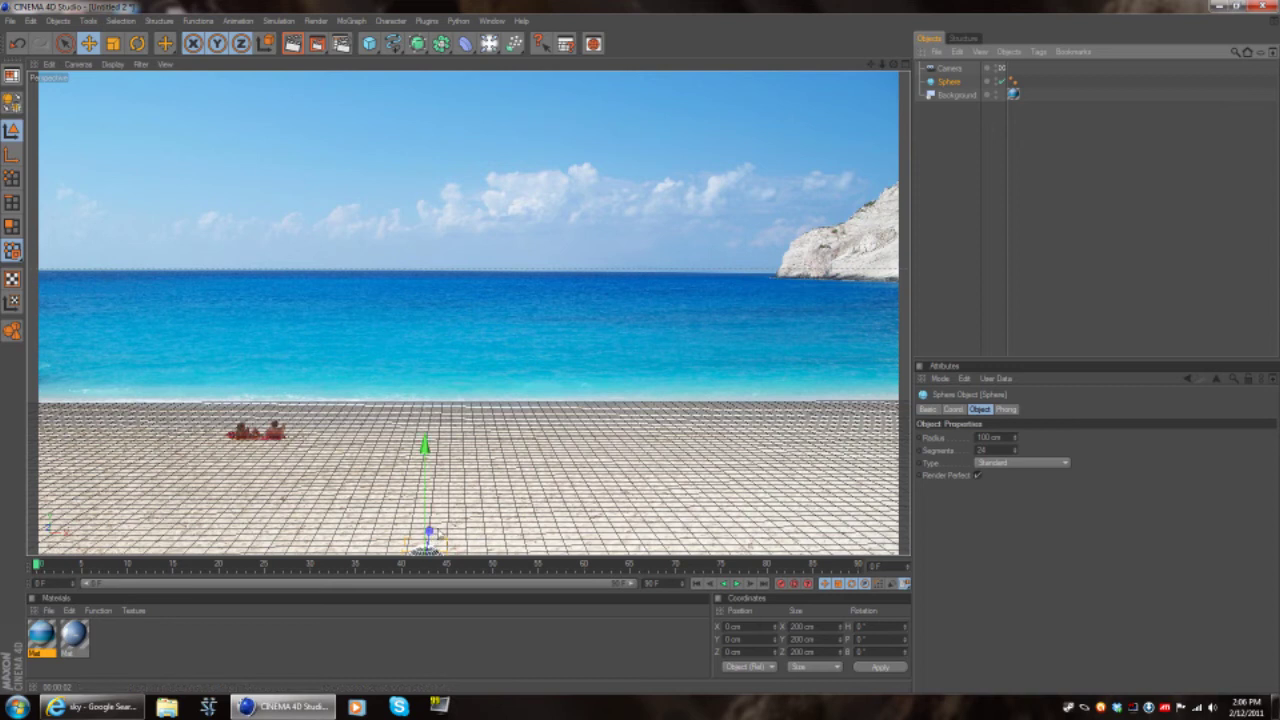
{"action": "left_click_drag", "start_coordinate": [431, 532], "coordinate": [436, 420]}
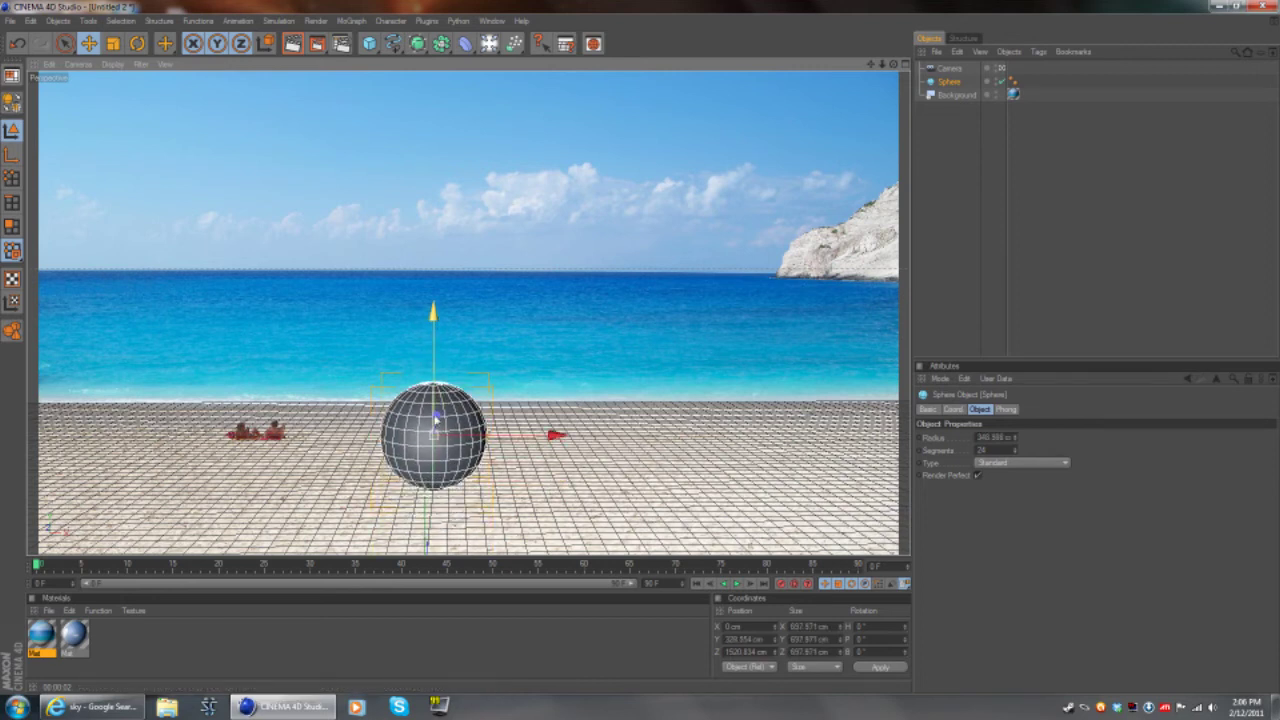
{"action": "left_click", "coordinate": [292, 44]}
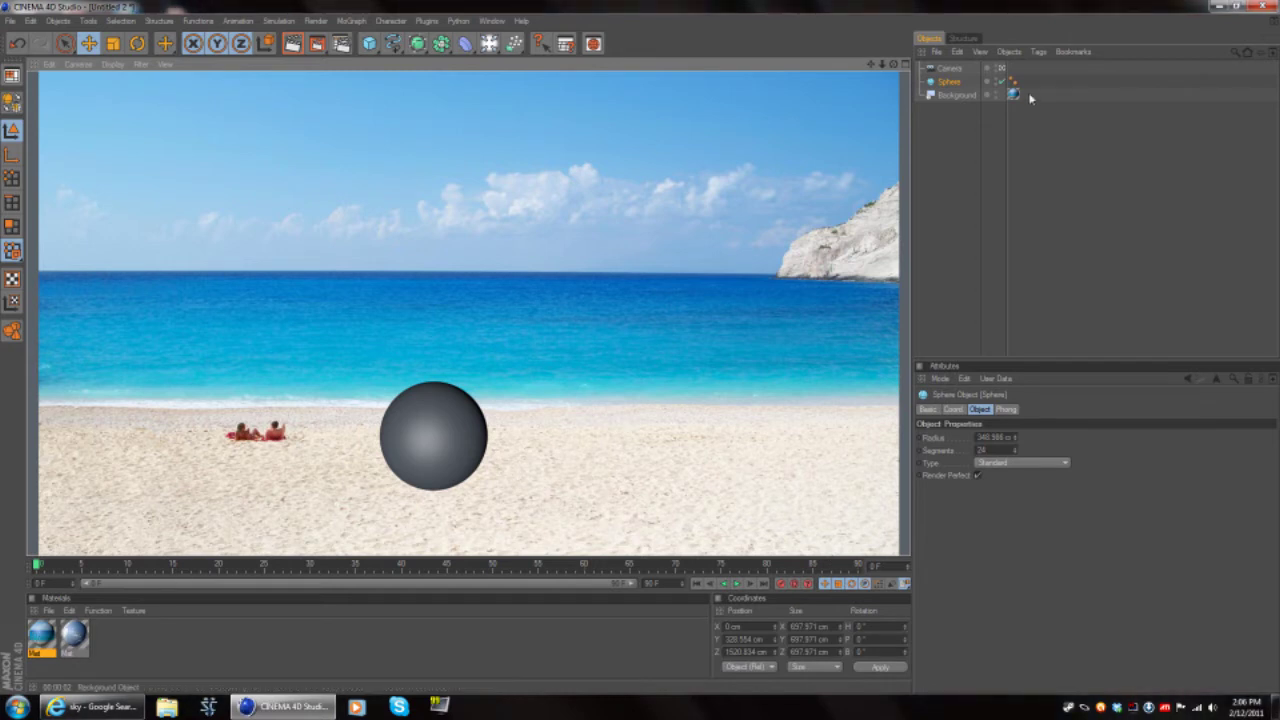
Step: Add a plane, move it beneath the sphere, and enlarge it to about 6884 cm wide and 6671 cm high
{"action": "left_click", "coordinate": [948, 68]}
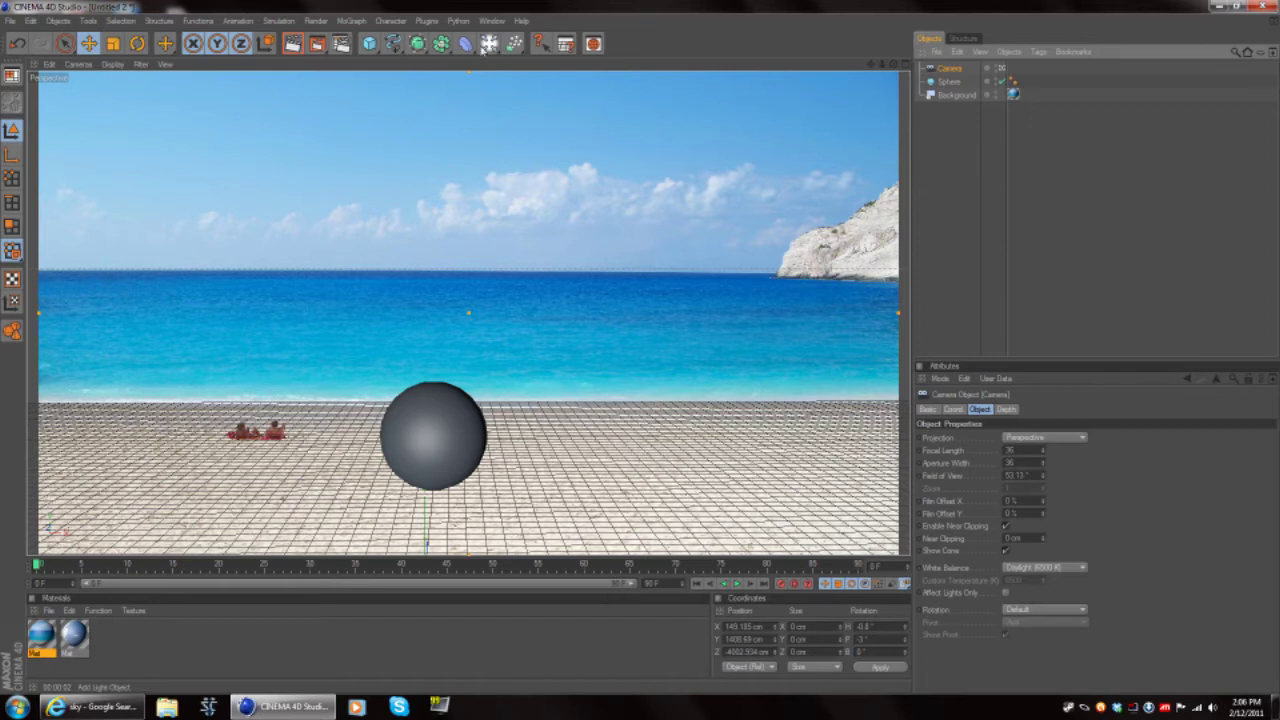
{"action": "left_click", "coordinate": [488, 43]}
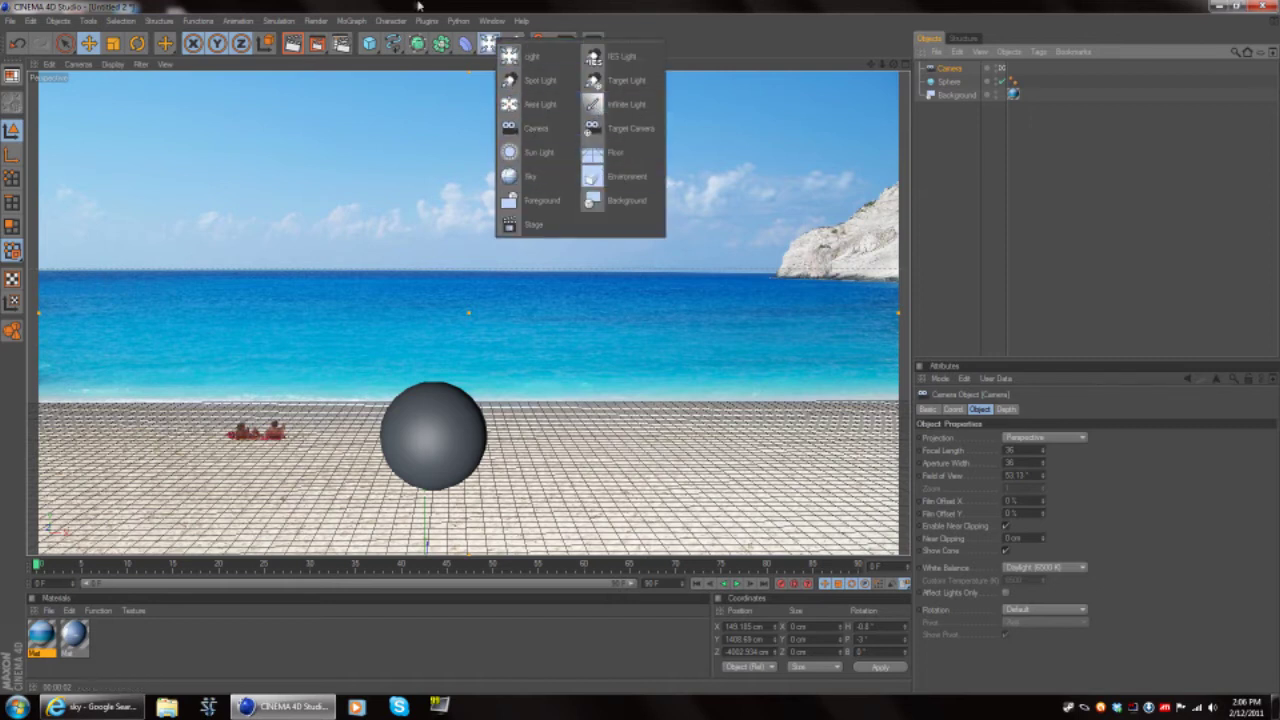
{"action": "left_click", "coordinate": [371, 45]}
{"action": "left_click", "coordinate": [500, 82]}
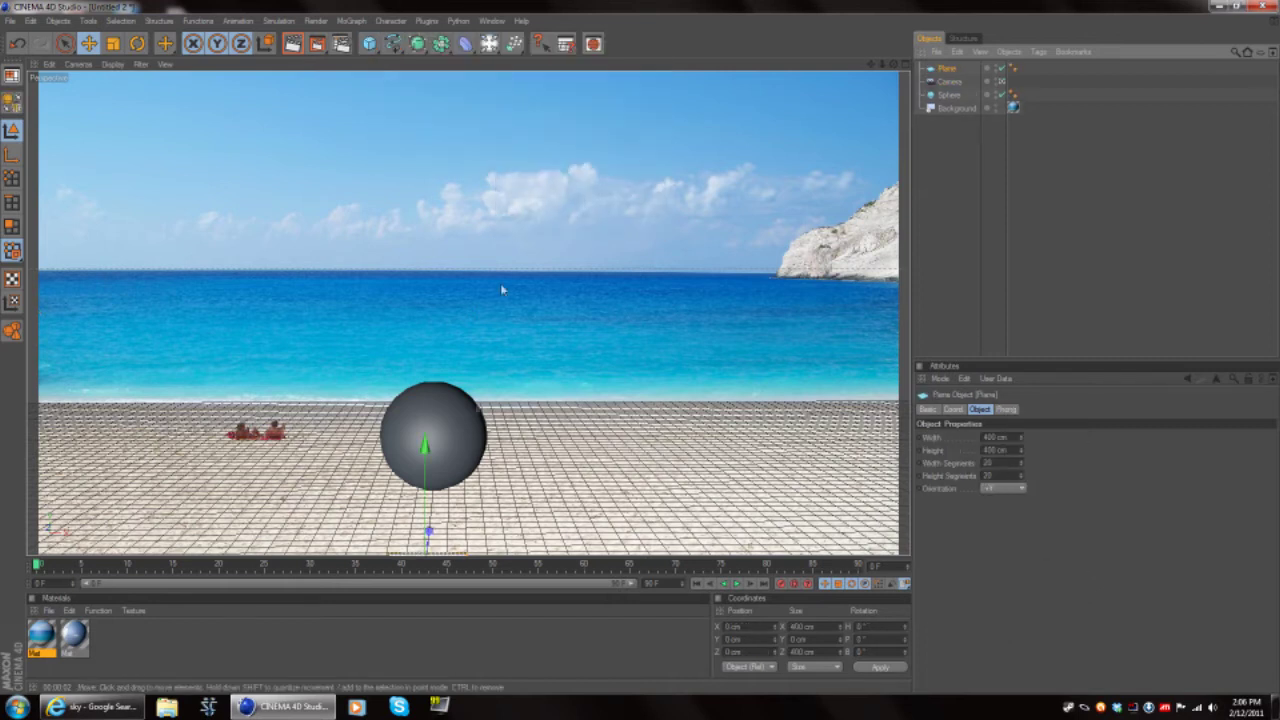
{"action": "left_click_drag", "start_coordinate": [428, 532], "coordinate": [932, 482]}
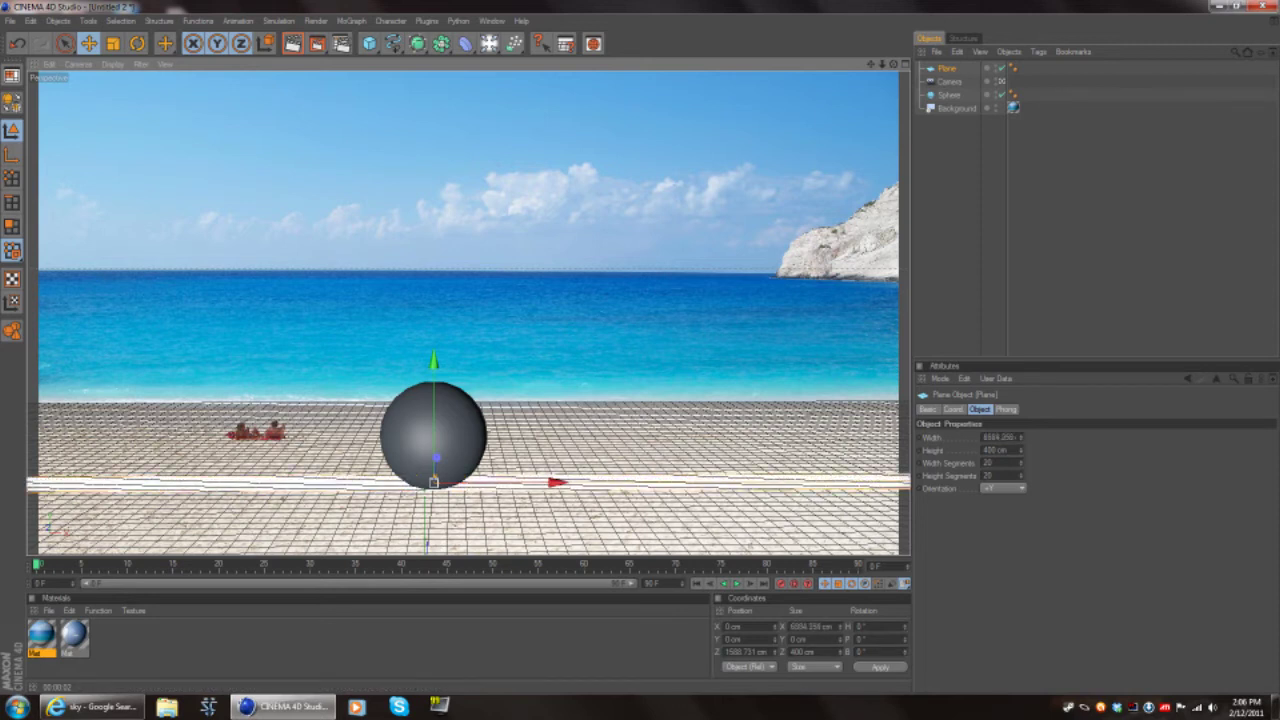
{"action": "left_click_drag", "start_coordinate": [435, 479], "coordinate": [441, 401]}
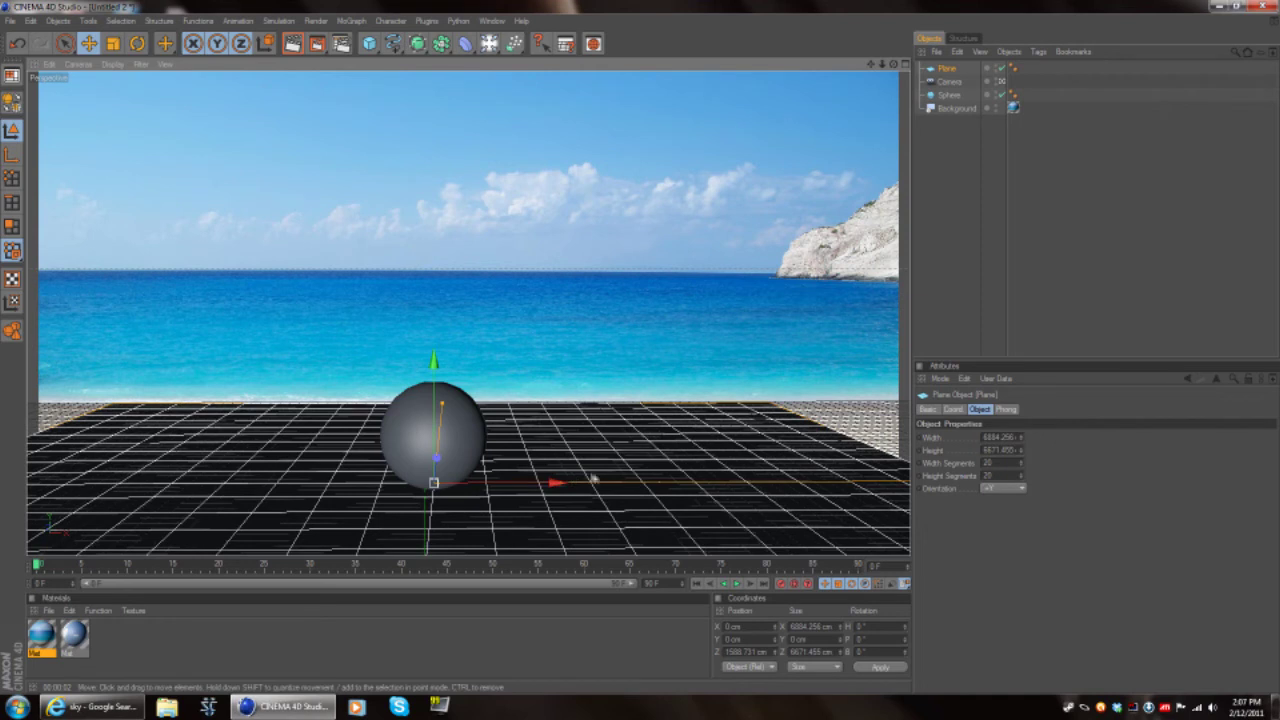
Step: Shift the plane sideways to an X position of about 162 cm and render the view
{"action": "left_click_drag", "start_coordinate": [692, 488], "coordinate": [689, 486]}
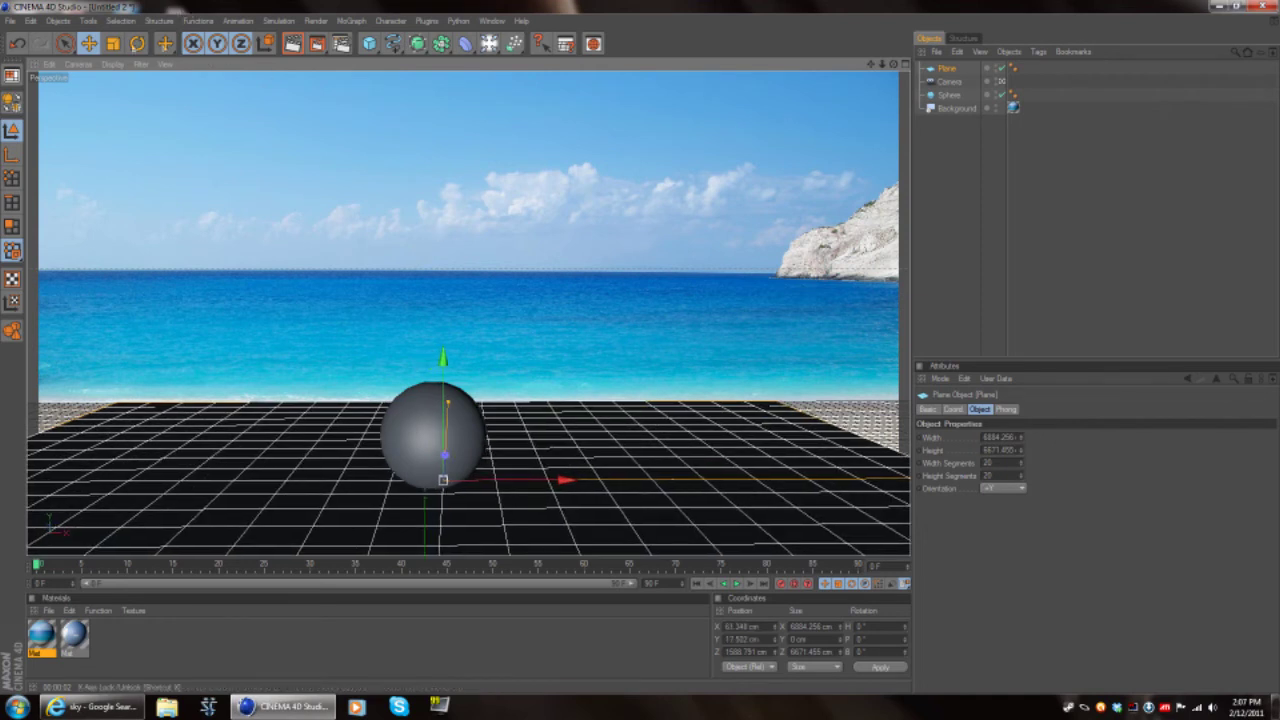
{"action": "left_click", "coordinate": [15, 44]}
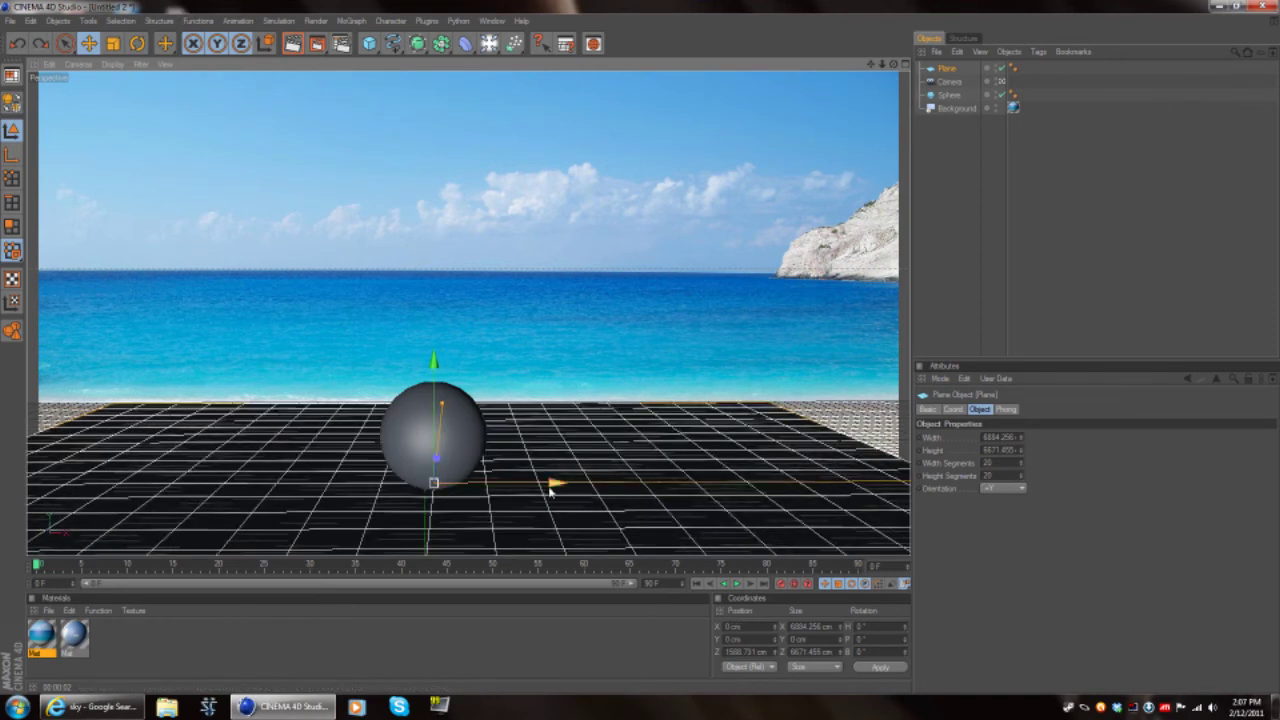
{"action": "left_click_drag", "start_coordinate": [553, 484], "coordinate": [581, 484]}
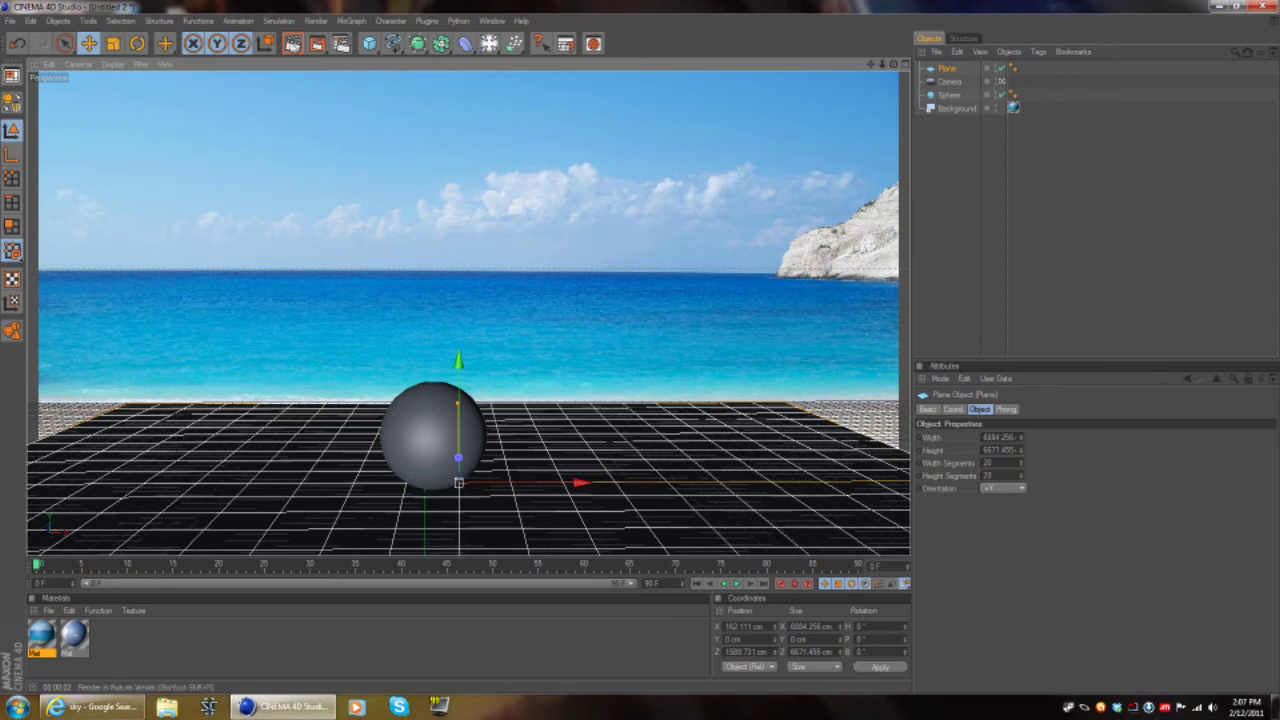
{"action": "left_click", "coordinate": [294, 45]}
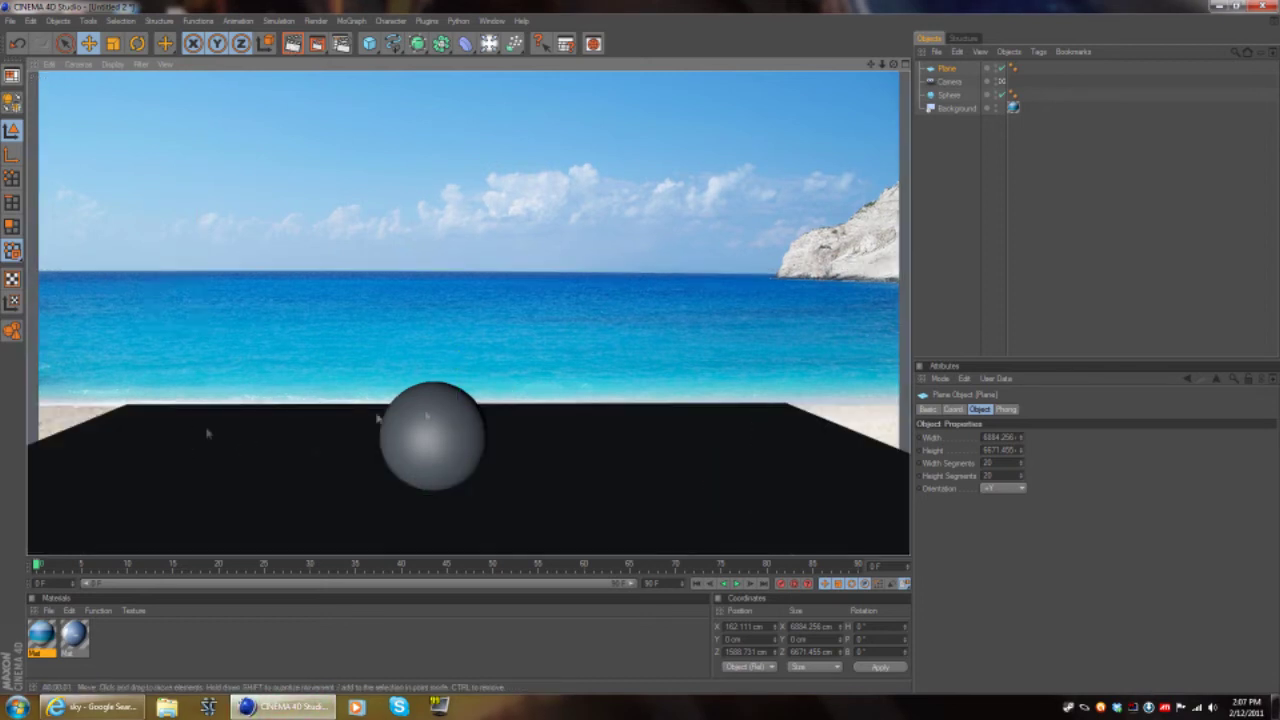
Step: Try out copying the Background's texture tag onto the plane, and delete each copy from the plane
{"action": "left_click", "coordinate": [1013, 108]}
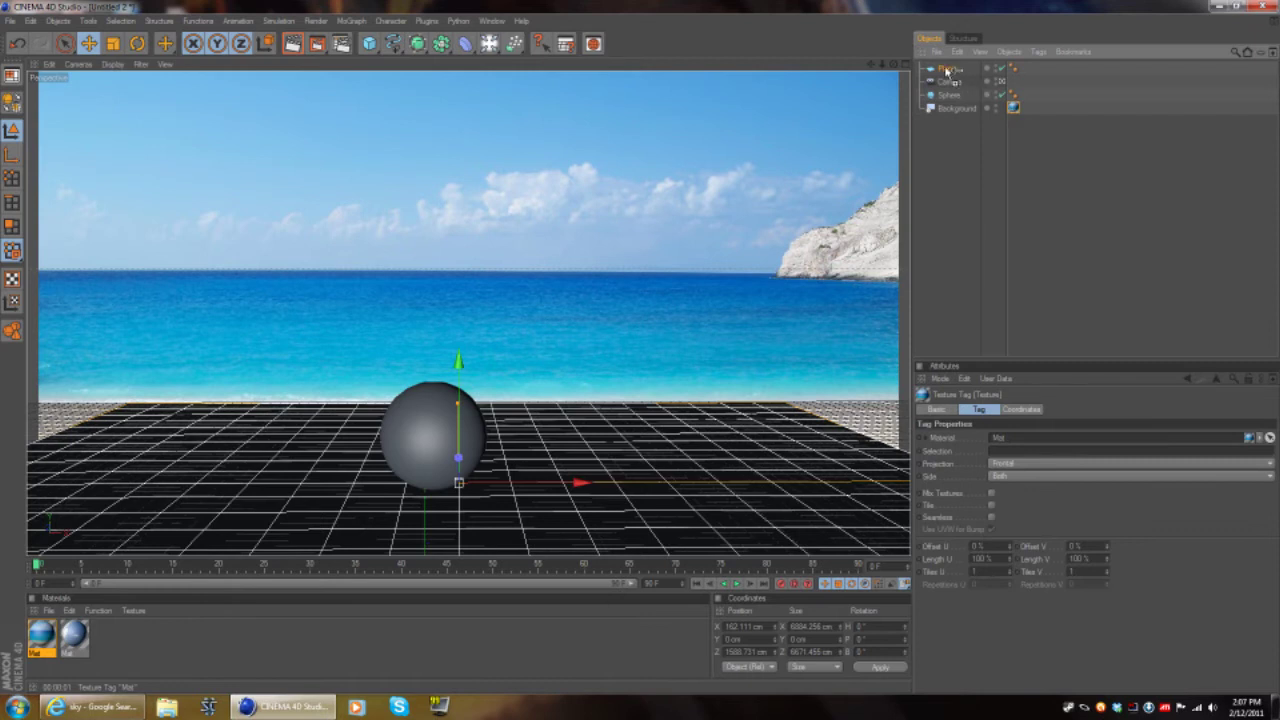
{"action": "left_click_drag", "start_coordinate": [946, 70], "coordinate": [947, 71]}
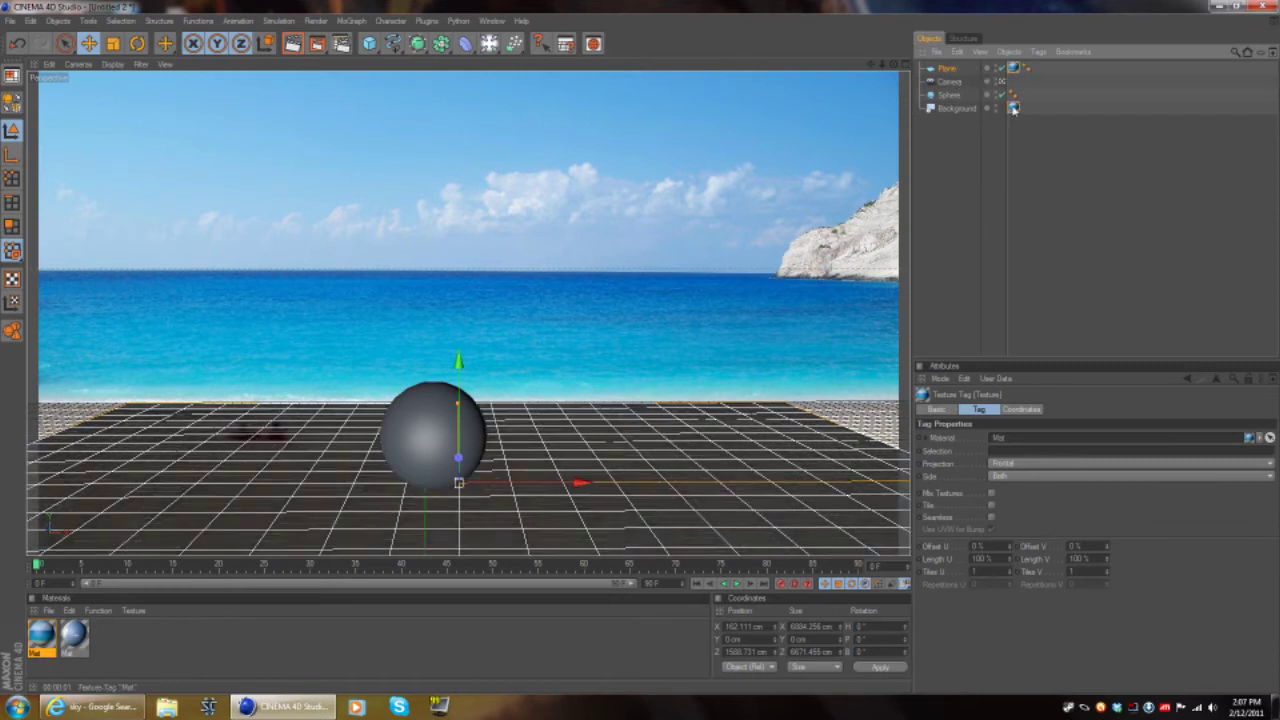
{"action": "key", "text": "Delete"}
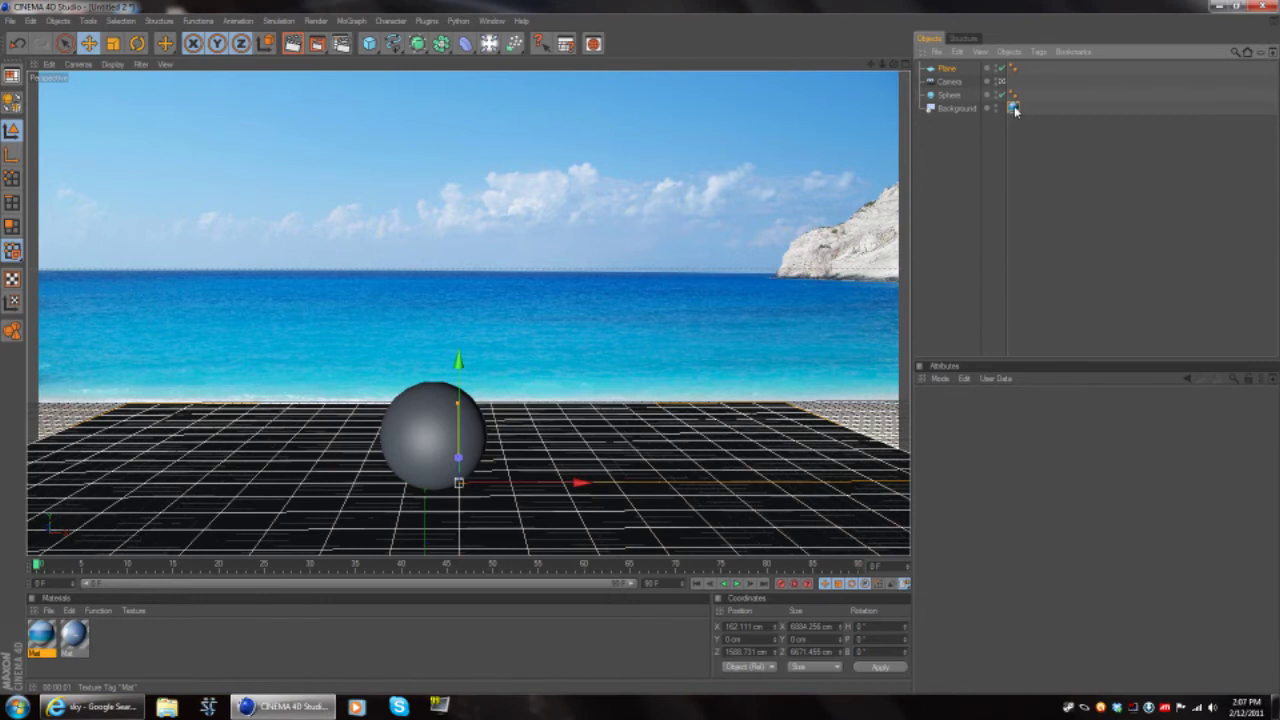
{"action": "left_click", "coordinate": [1013, 107]}
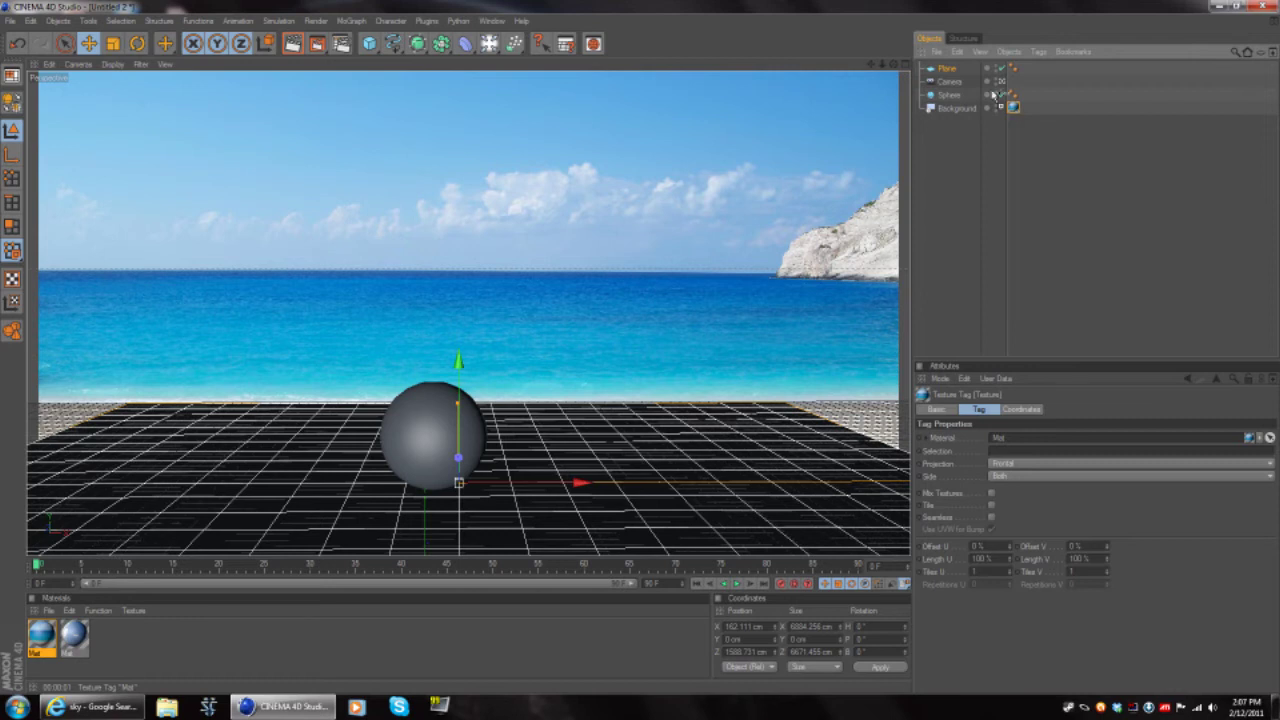
{"action": "left_click_drag", "start_coordinate": [945, 69], "coordinate": [946, 70], "text": "ctrl"}
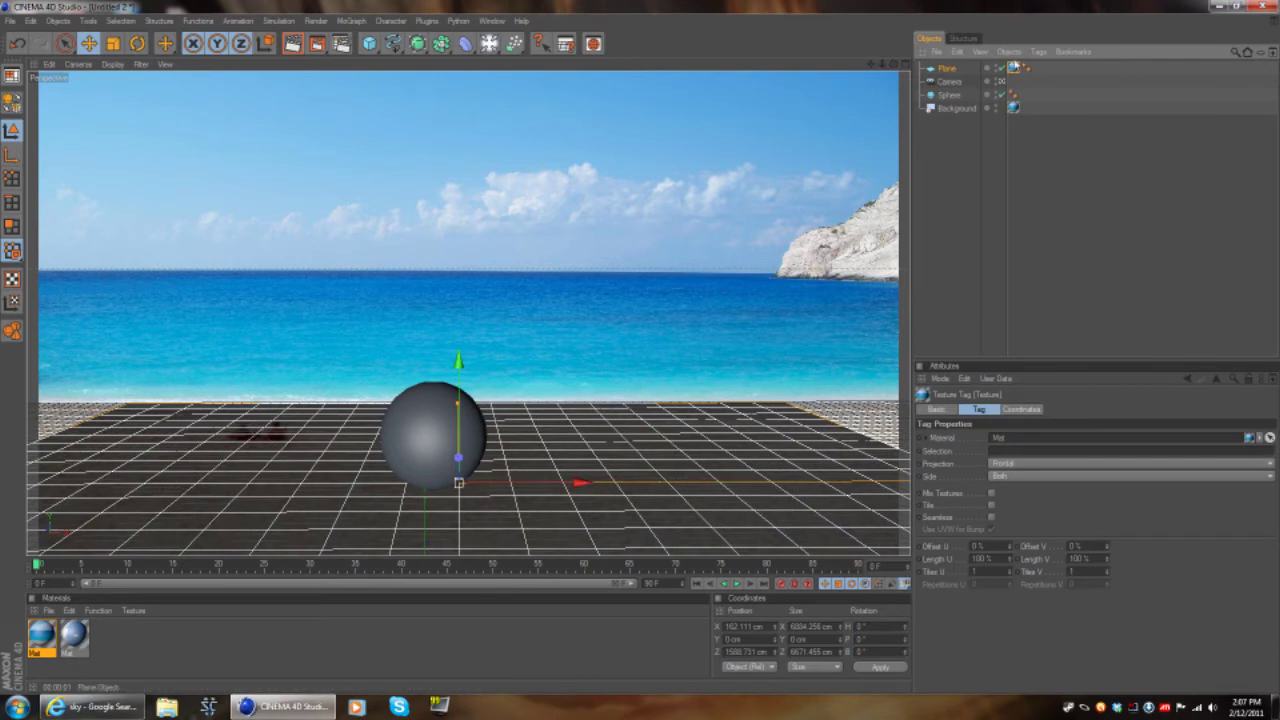
{"action": "left_click", "coordinate": [48, 630]}
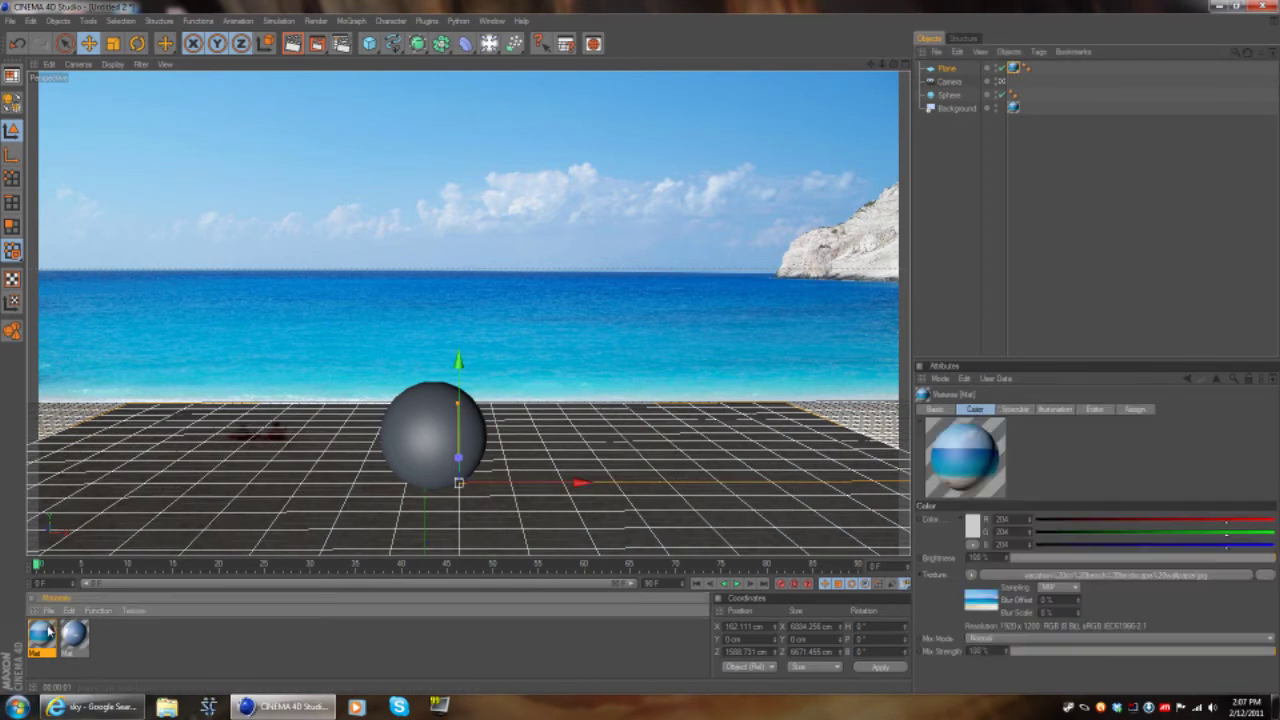
{"action": "left_click", "coordinate": [1013, 68]}
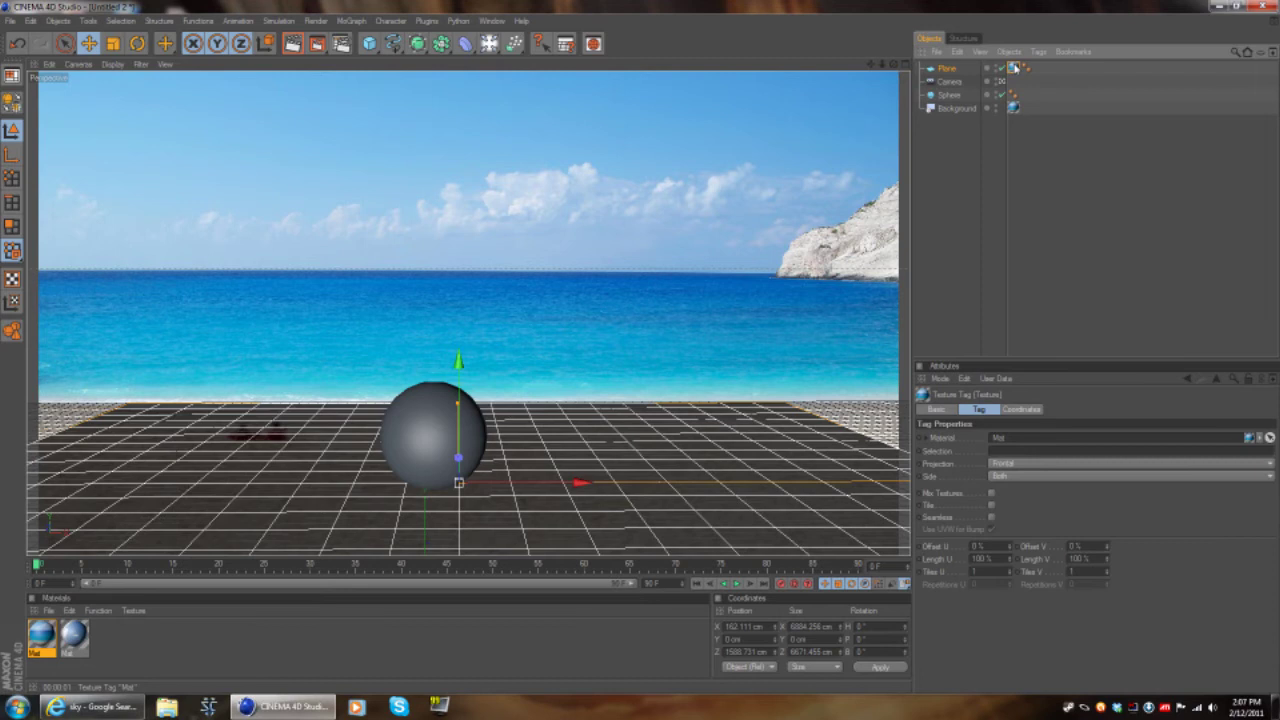
{"action": "key", "text": "Delete"}
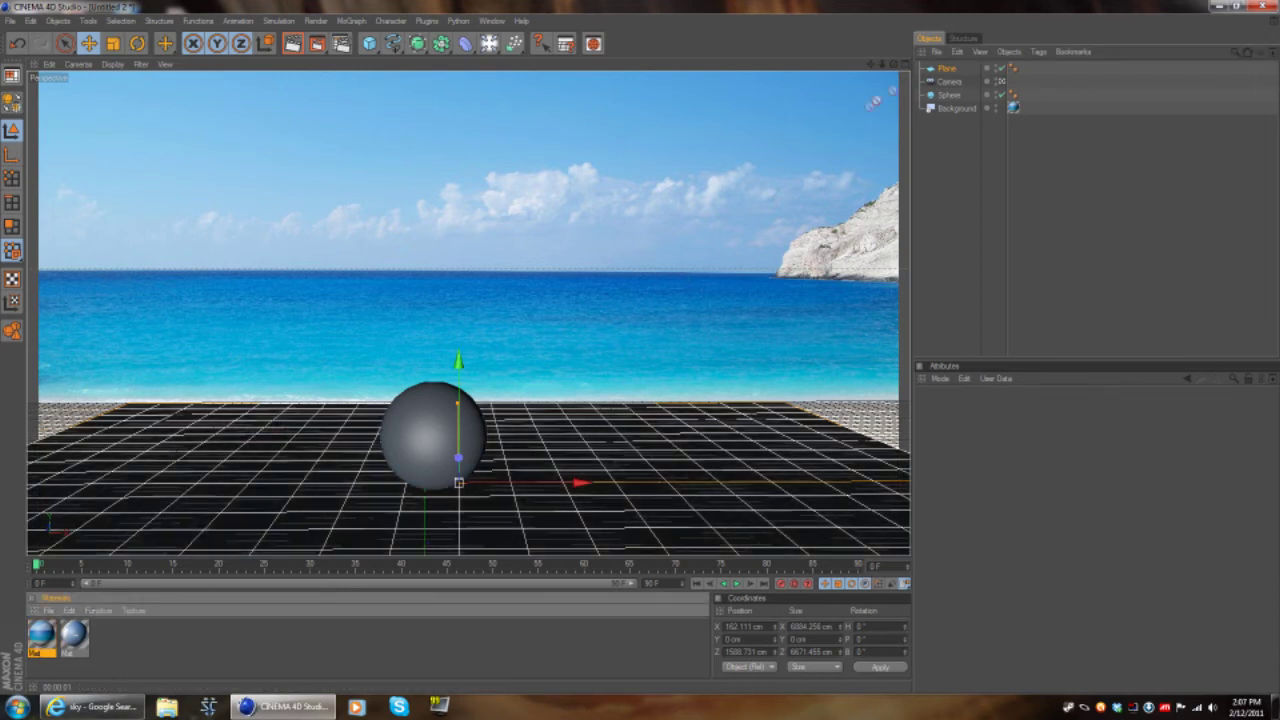
Step: Try the beach material on the plane with UVW mapping in a test render, and delete its texture tag
{"action": "left_click_drag", "start_coordinate": [955, 77], "coordinate": [950, 70]}
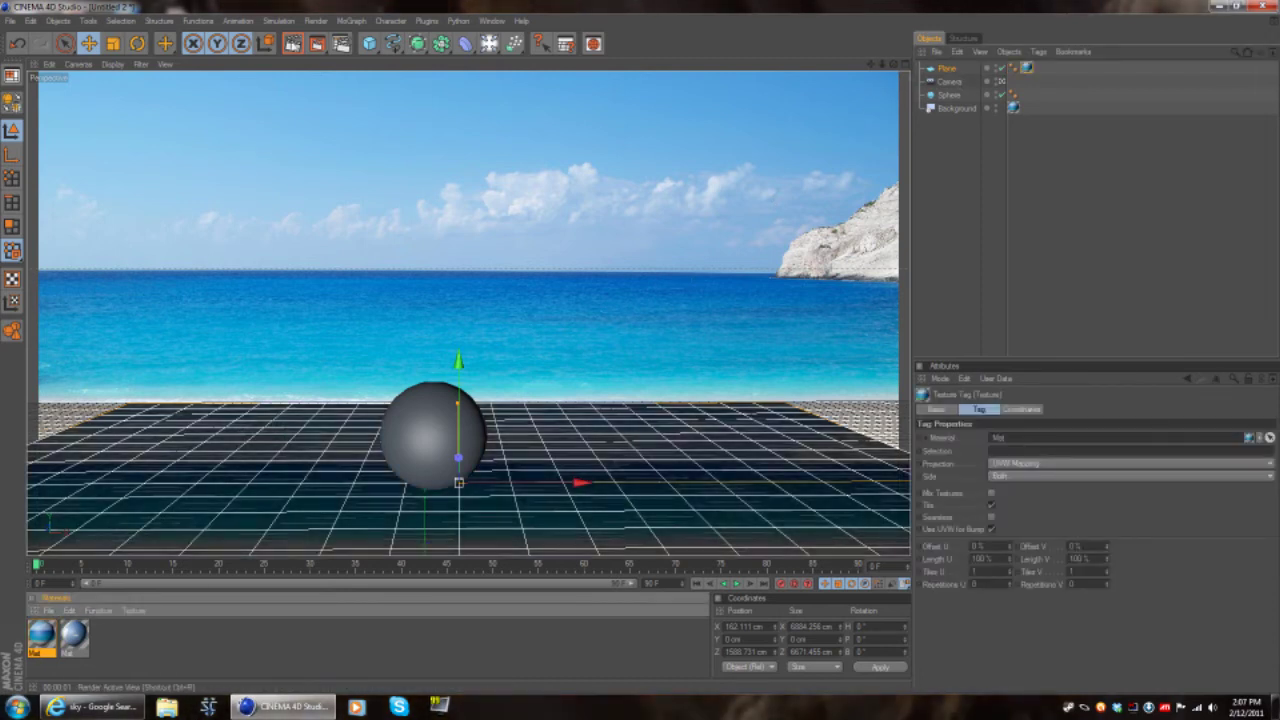
{"action": "left_click", "coordinate": [292, 44]}
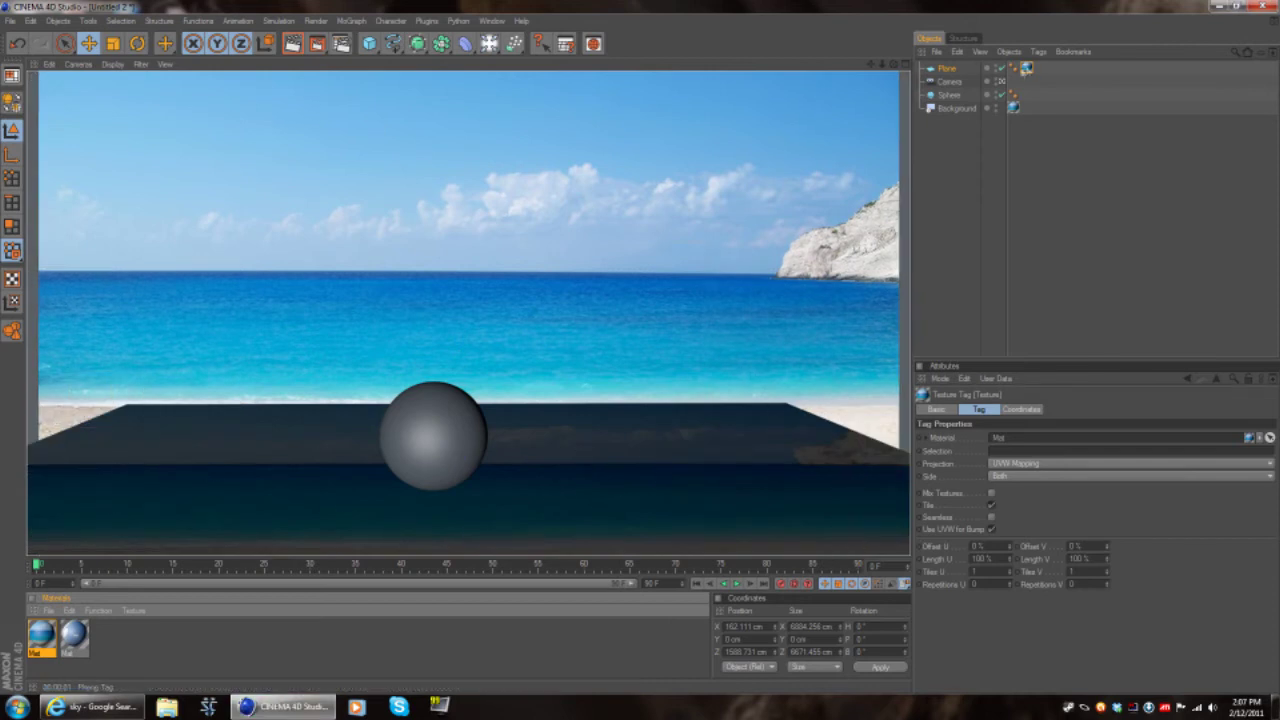
{"action": "left_click", "coordinate": [1025, 70]}
{"action": "key", "text": "Delete"}
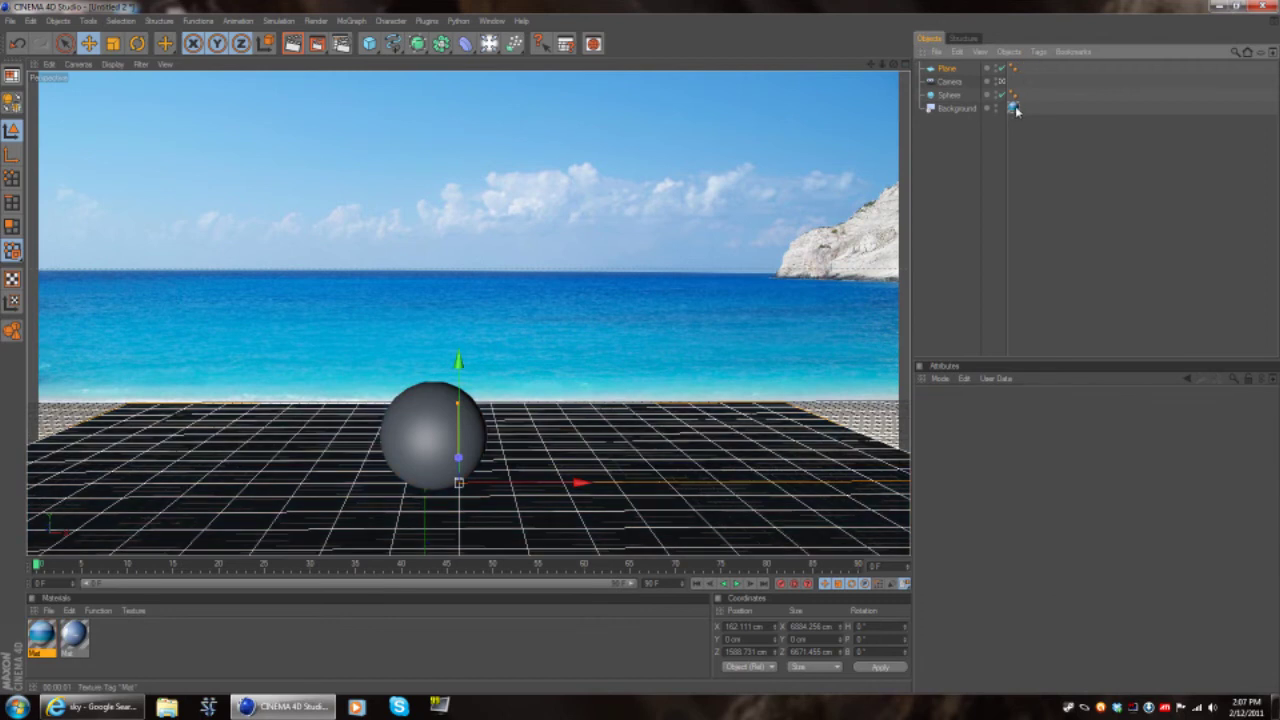
Step: Copy the Background's texture tag onto the plane, give the plane a Compositing tag with Compositing Background enabled, and render the view
{"action": "left_click", "coordinate": [1014, 108]}
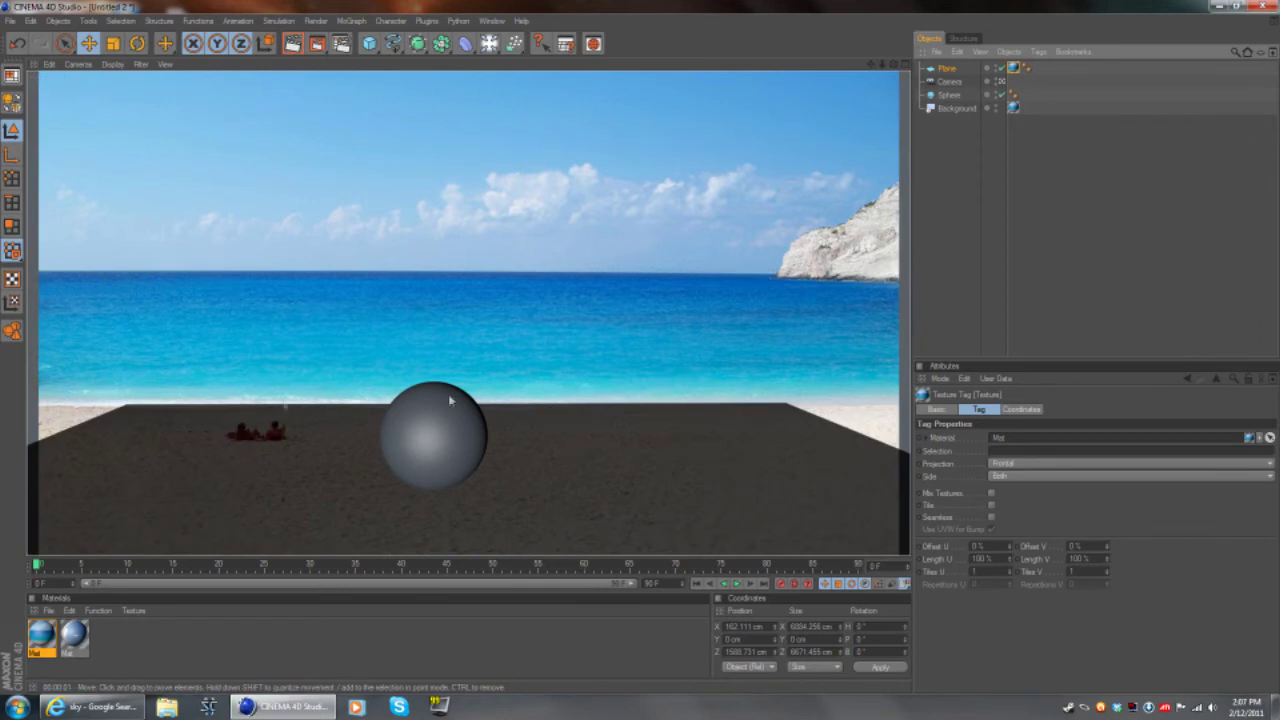
{"action": "left_click", "coordinate": [958, 70]}
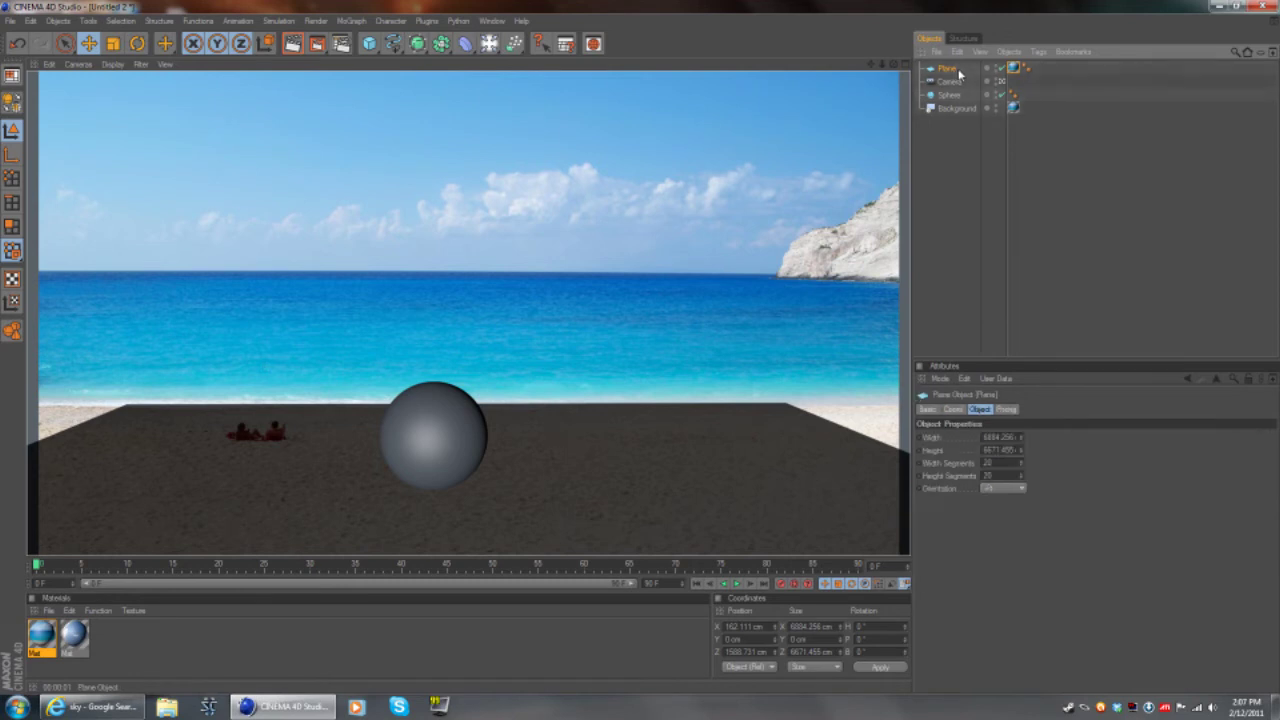
{"action": "right_click", "coordinate": [958, 74]}
{"action": "mouse_move", "coordinate": [1030, 82]}
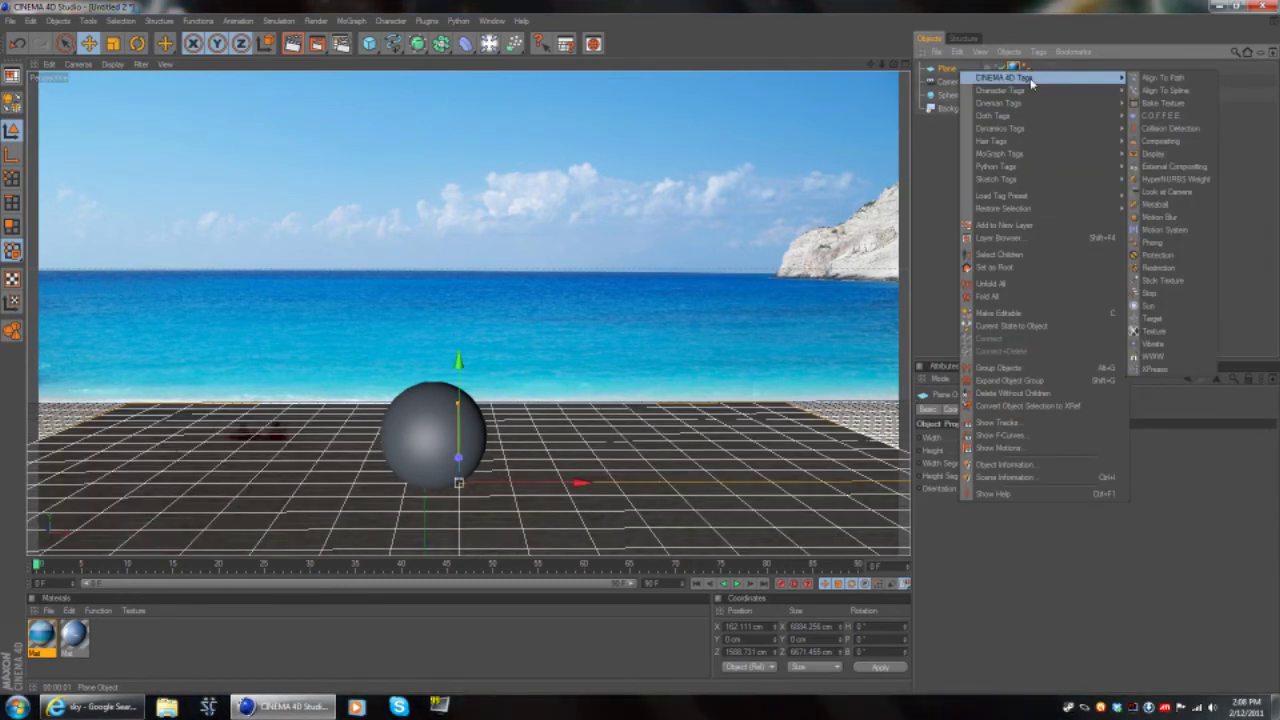
{"action": "left_click", "coordinate": [1156, 141]}
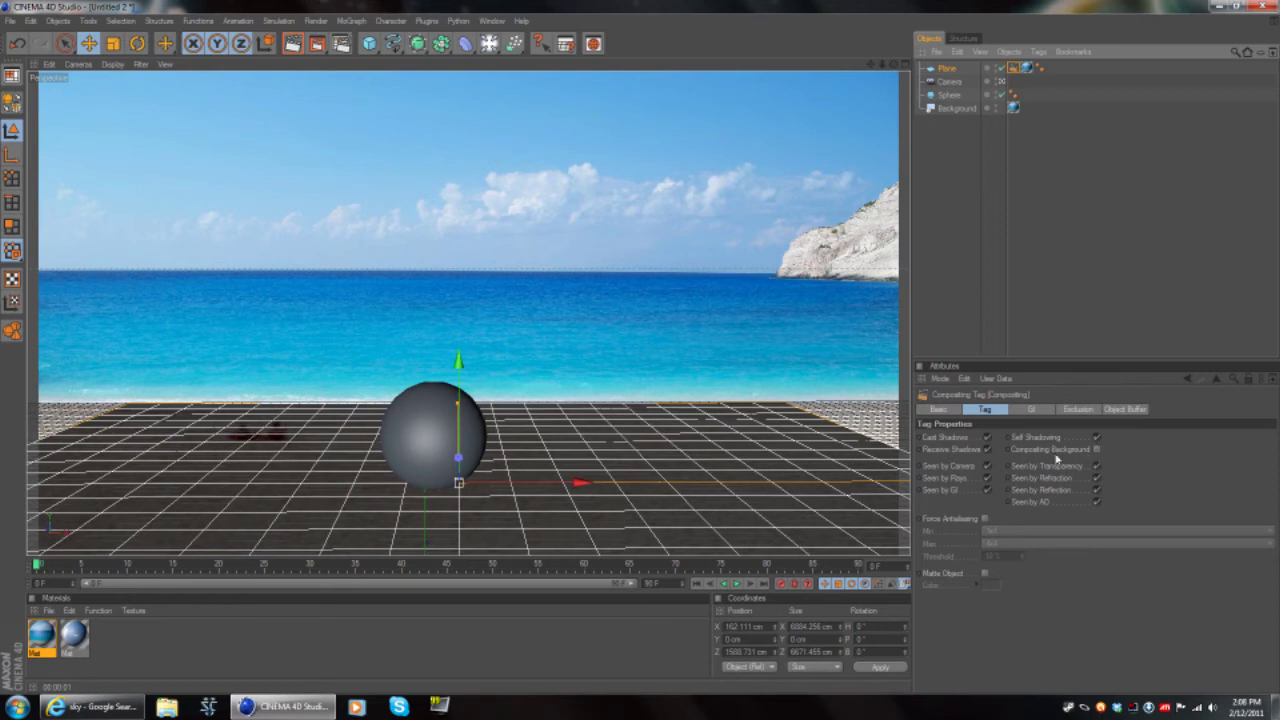
{"action": "left_click", "coordinate": [1097, 449]}
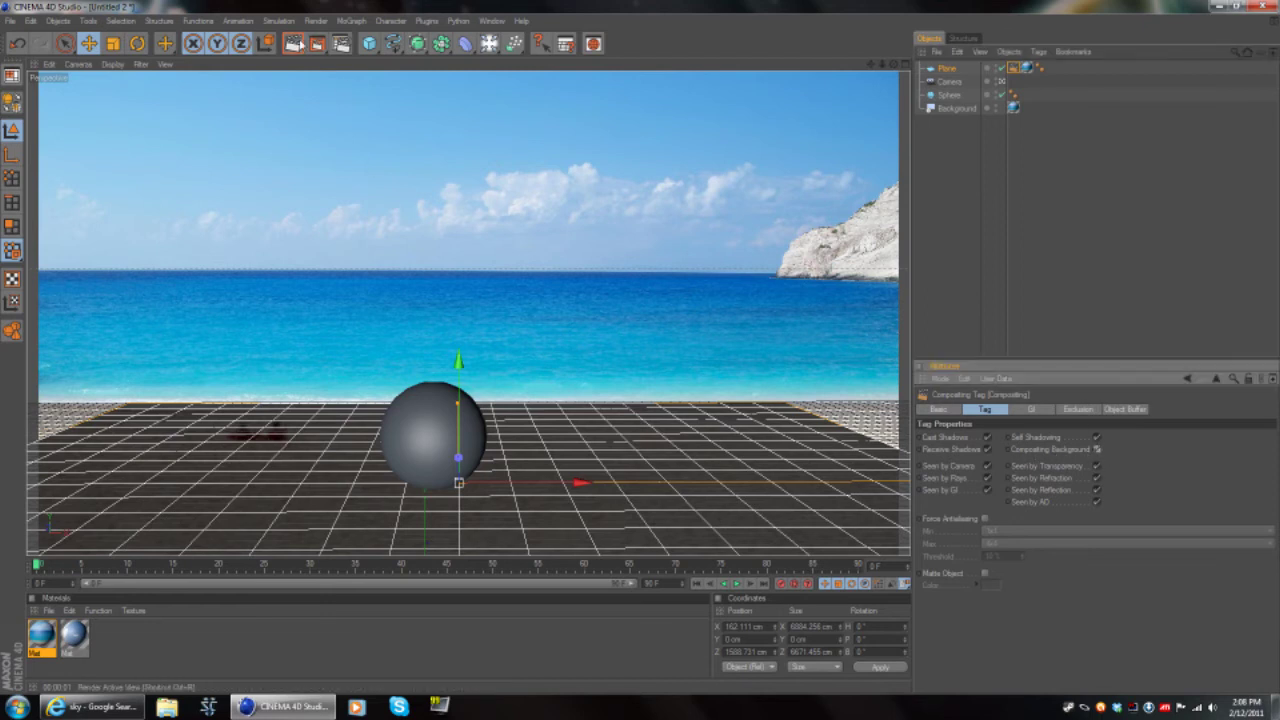
{"action": "key", "text": "ctrl+r"}
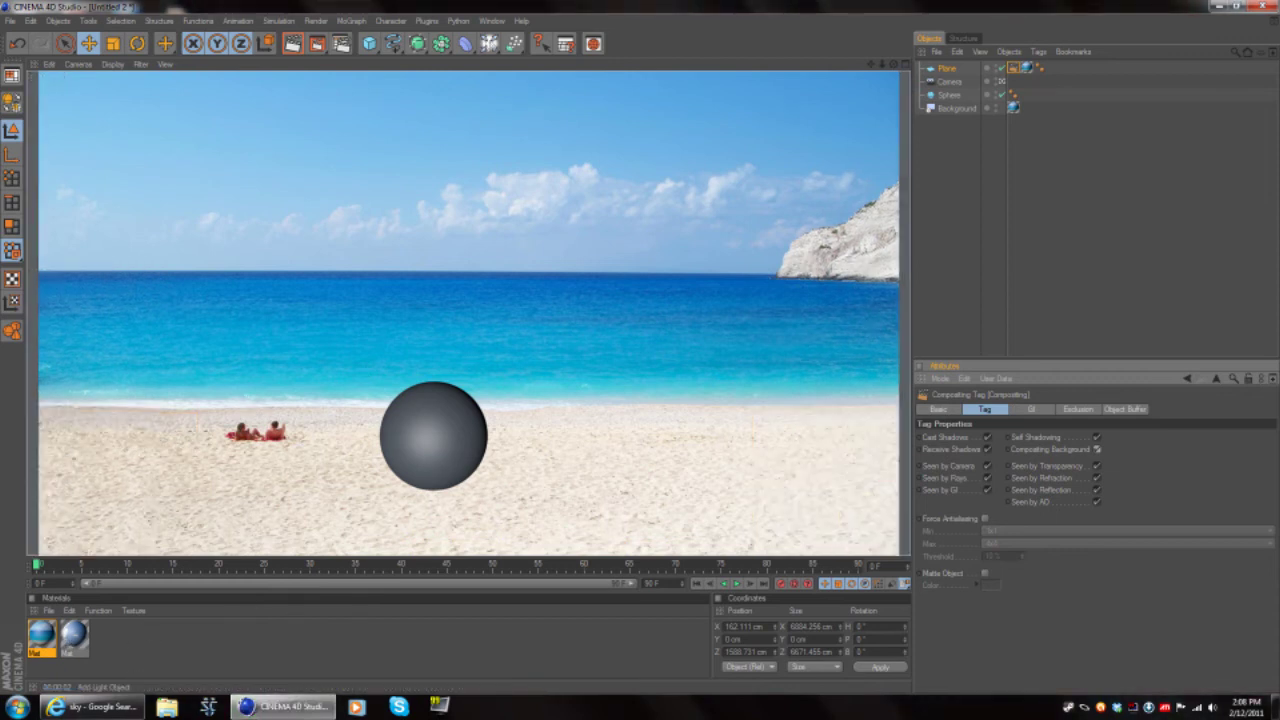
Step: Add a Sky object and apply the cloudy sky material to it
{"action": "mouse_move", "coordinate": [488, 43]}
{"action": "left_mouse_down"}
{"action": "mouse_move", "coordinate": [620, 104]}
{"action": "mouse_move", "coordinate": [628, 128]}
{"action": "mouse_move", "coordinate": [545, 130]}
{"action": "mouse_move", "coordinate": [570, 80]}
{"action": "mouse_move", "coordinate": [554, 172]}
{"action": "mouse_move", "coordinate": [558, 105]}
{"action": "mouse_move", "coordinate": [501, 37]}
{"action": "left_mouse_up"}
{"action": "left_click_drag", "start_coordinate": [530, 200], "coordinate": [530, 176]}
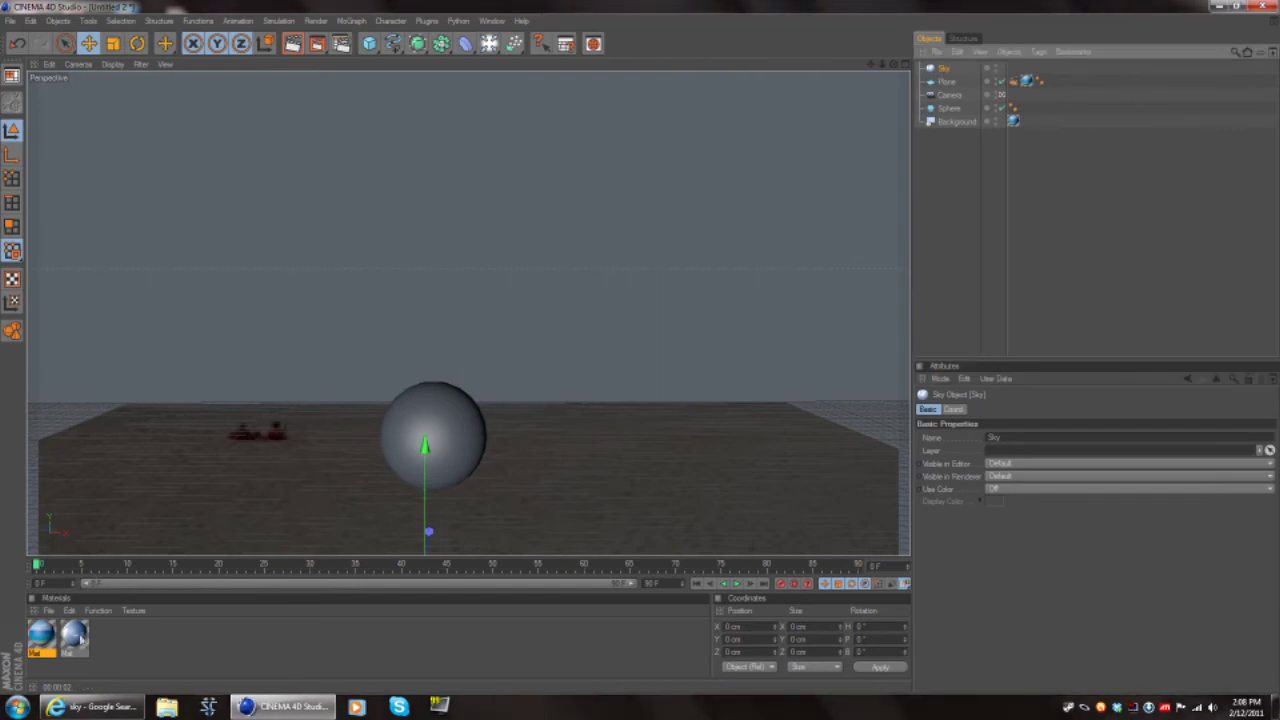
{"action": "left_click", "coordinate": [75, 640]}
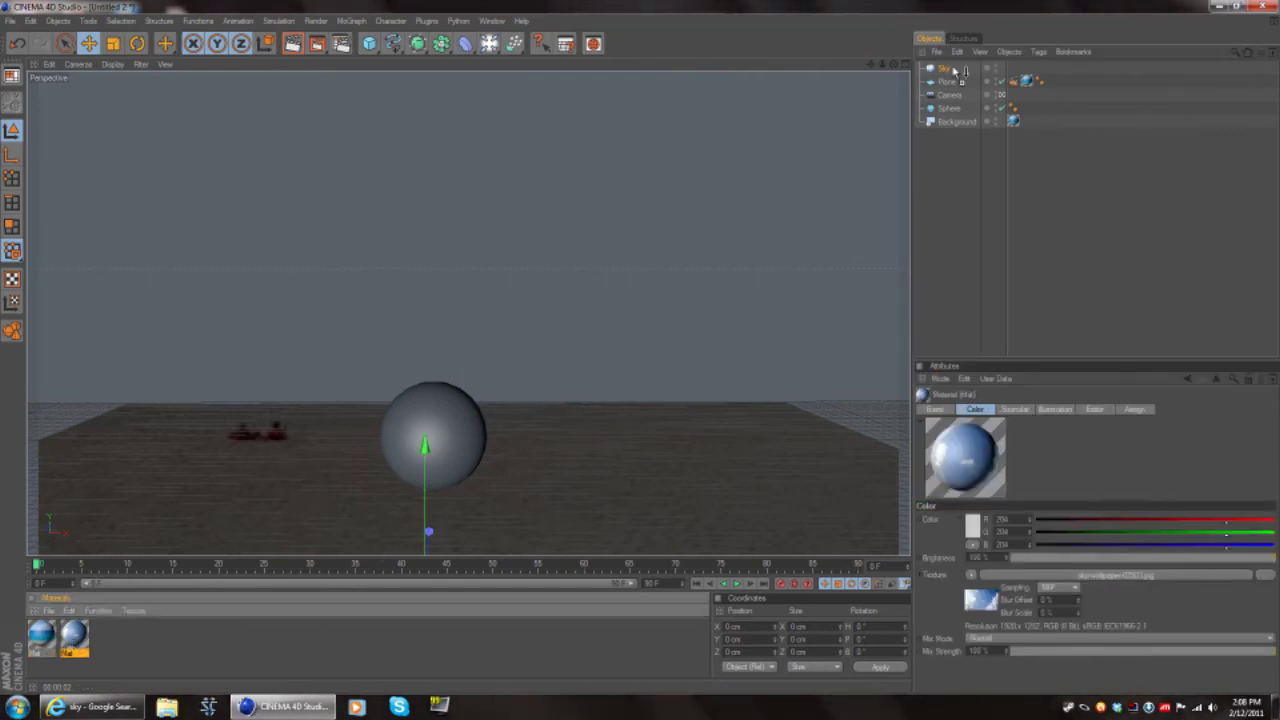
{"action": "left_click_drag", "start_coordinate": [945, 69], "coordinate": [946, 70]}
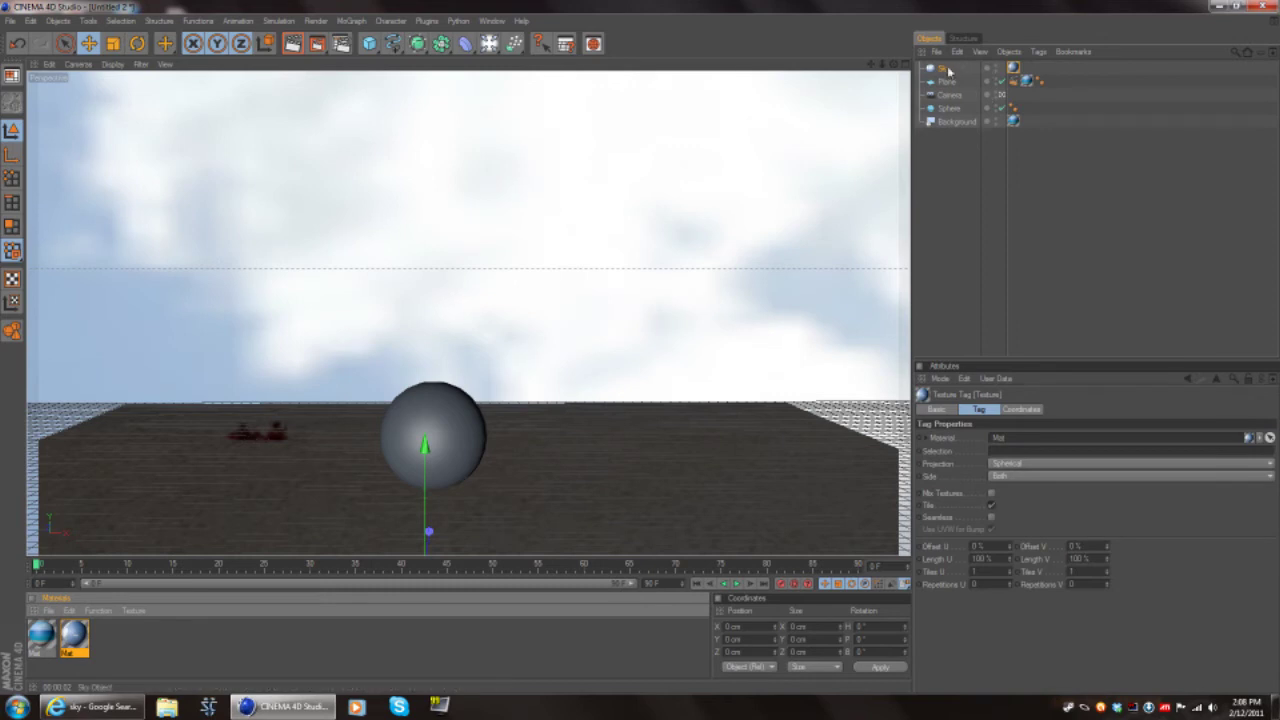
Step: Give the Sky a Compositing tag, disable Seen by Camera, and compare renders of the view before and after
{"action": "right_click", "coordinate": [948, 70]}
{"action": "left_click", "coordinate": [941, 71]}
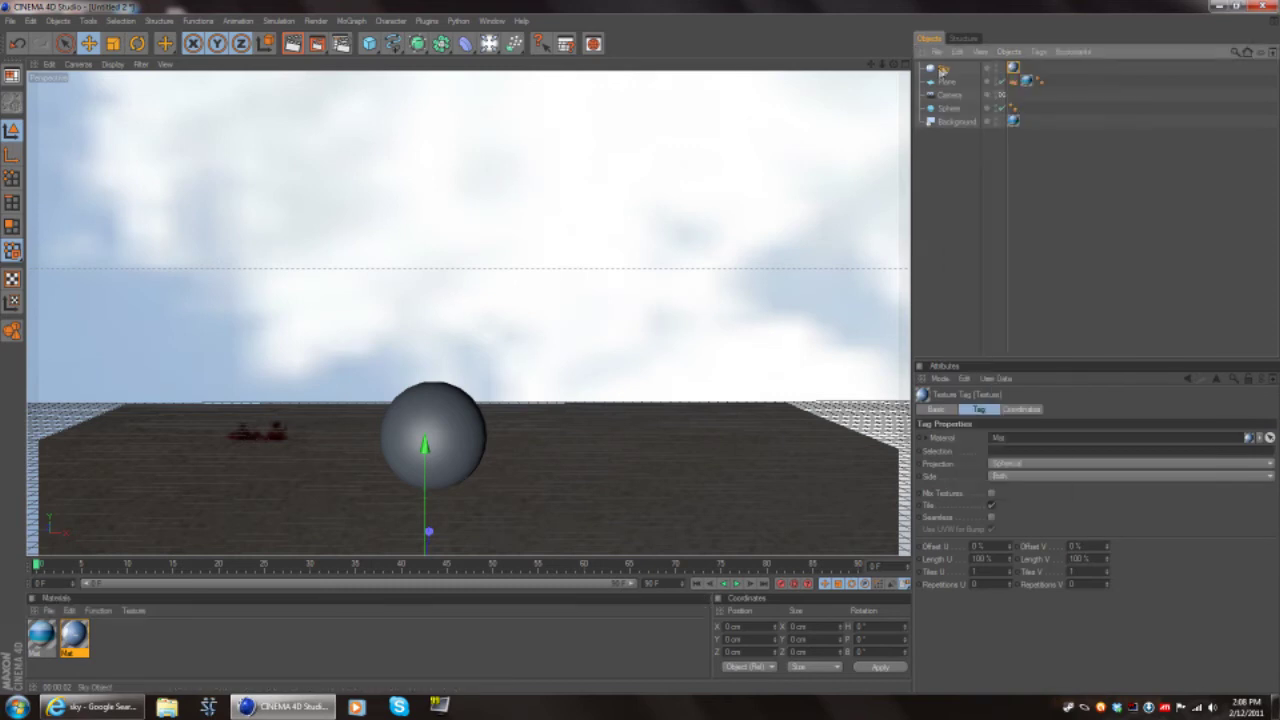
{"action": "right_click", "coordinate": [947, 70]}
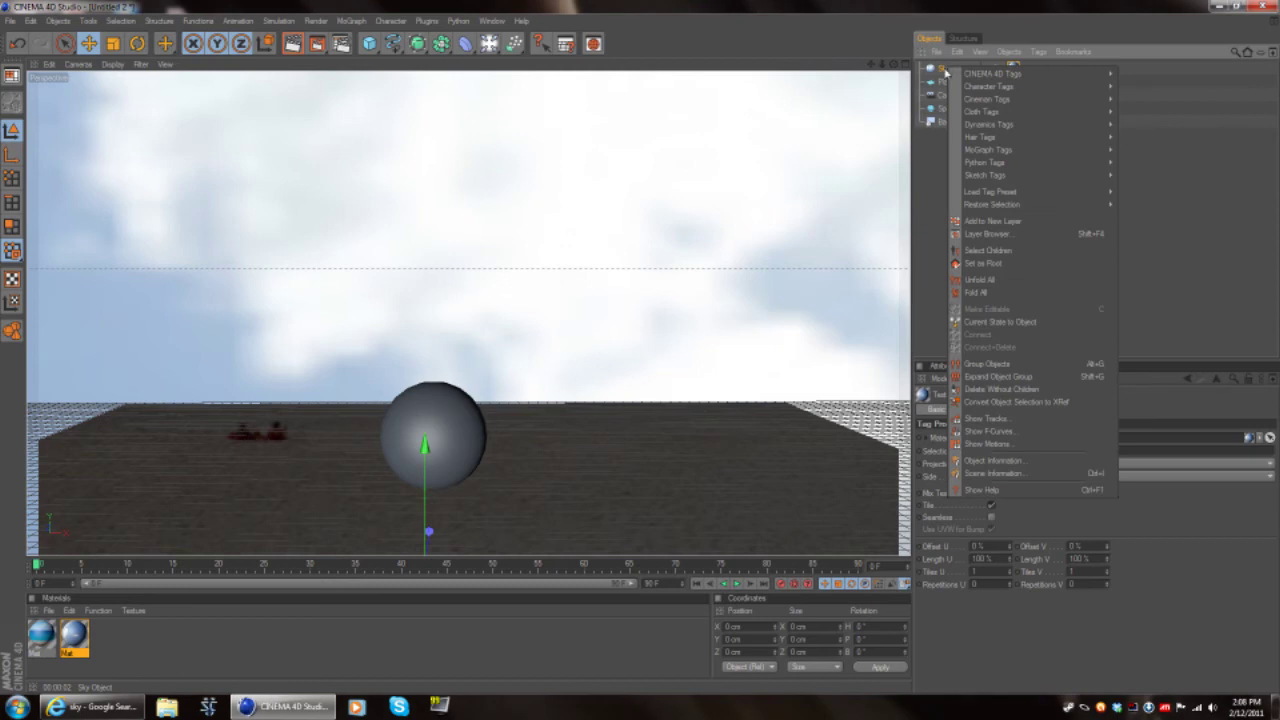
{"action": "mouse_move", "coordinate": [948, 74]}
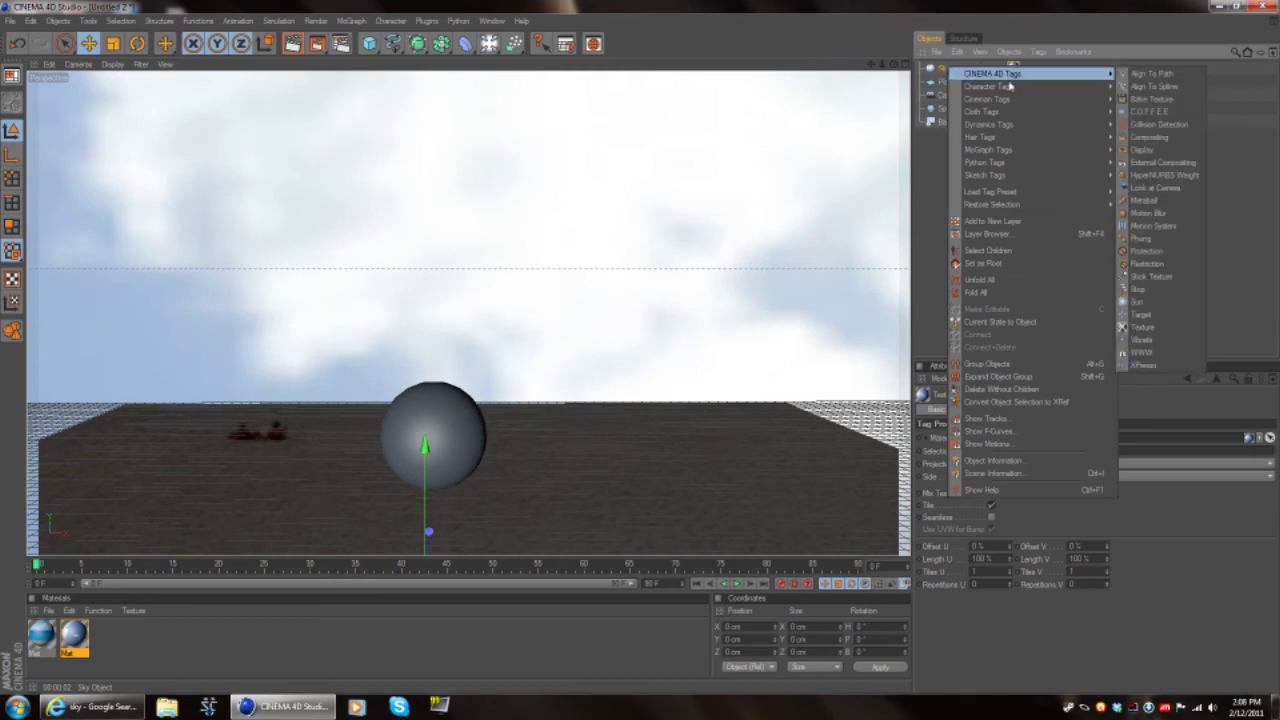
{"action": "left_click", "coordinate": [1148, 137]}
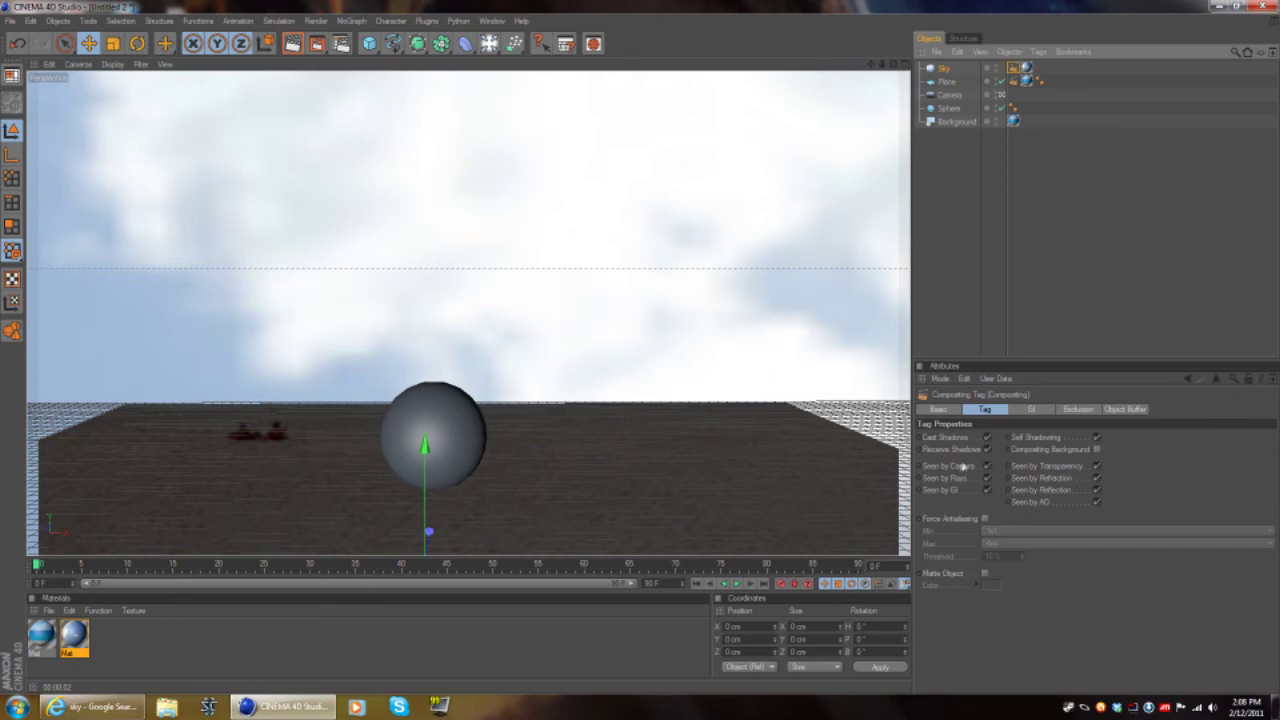
{"action": "key", "text": "ctrl+r"}
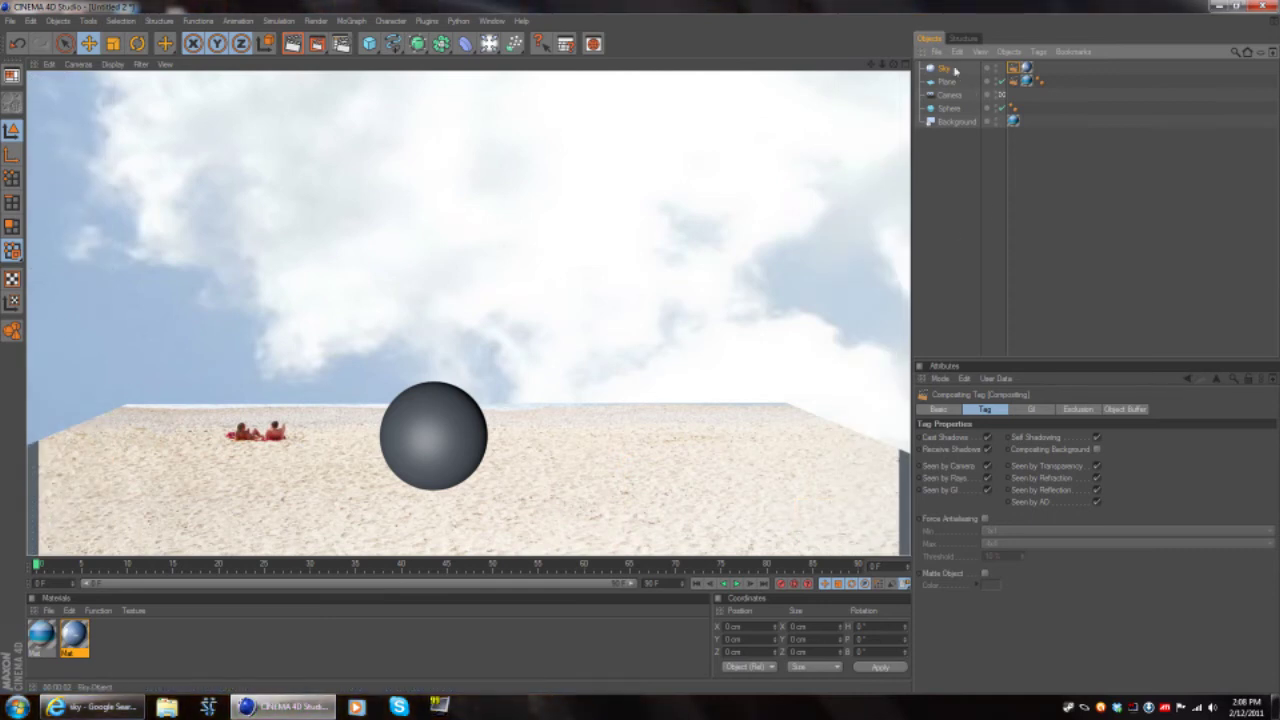
{"action": "left_click", "coordinate": [987, 466]}
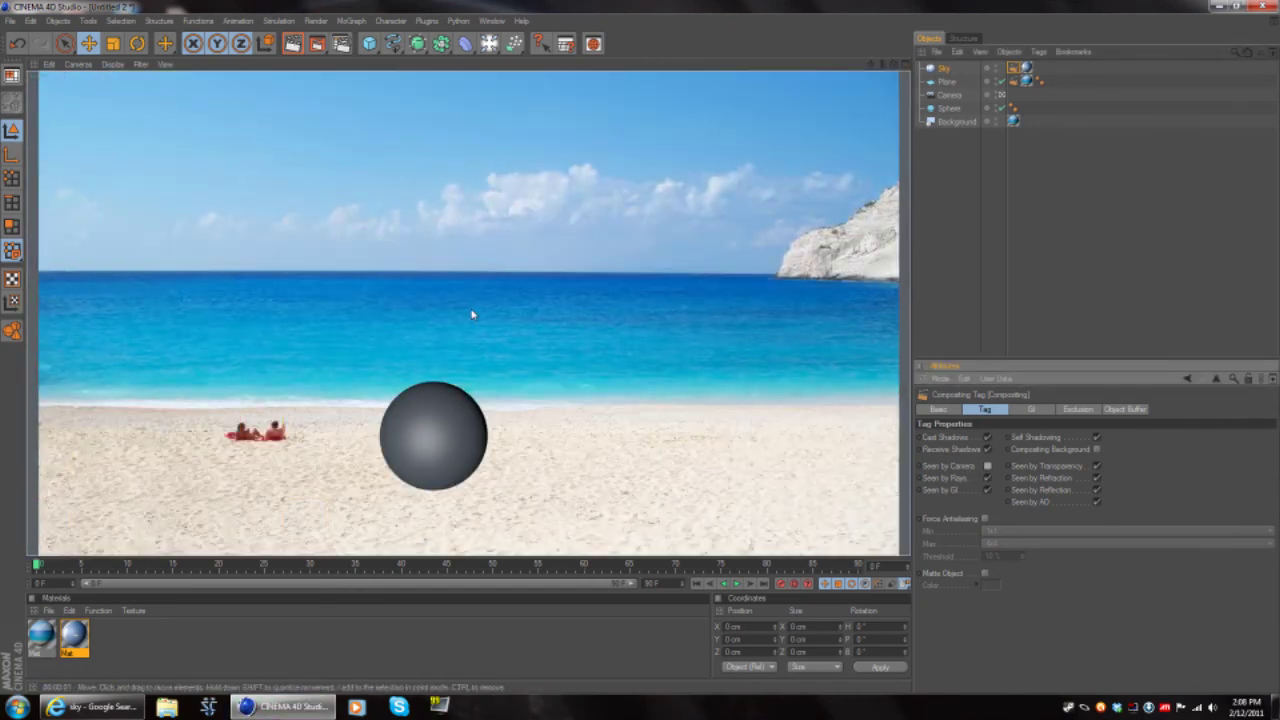
{"action": "left_click", "coordinate": [48, 610]}
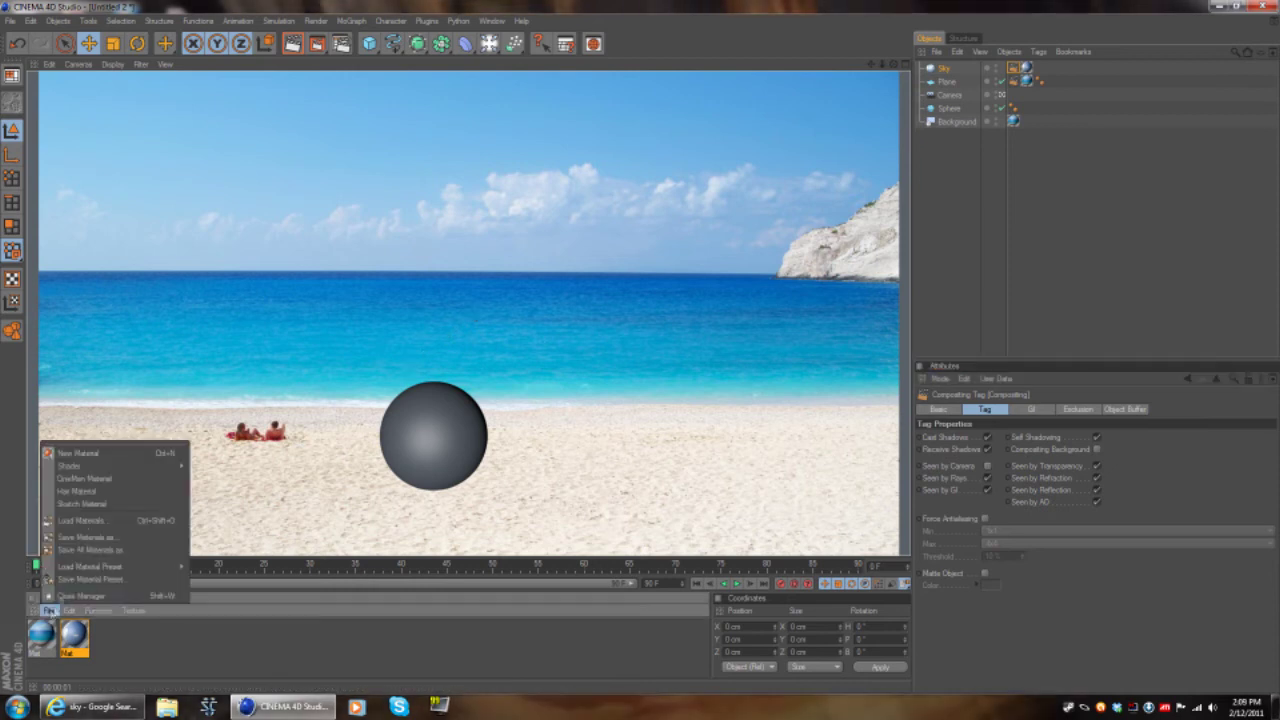
{"action": "left_click", "coordinate": [70, 452]}
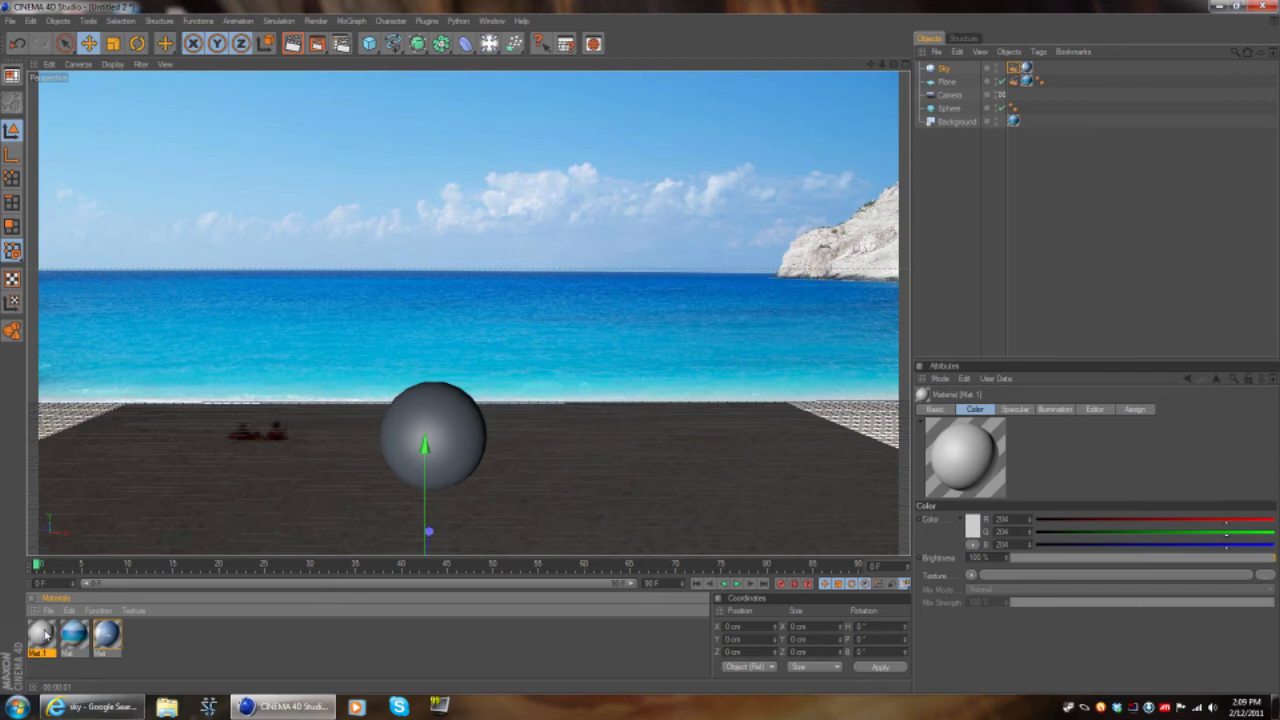
{"action": "key", "text": "Delete"}
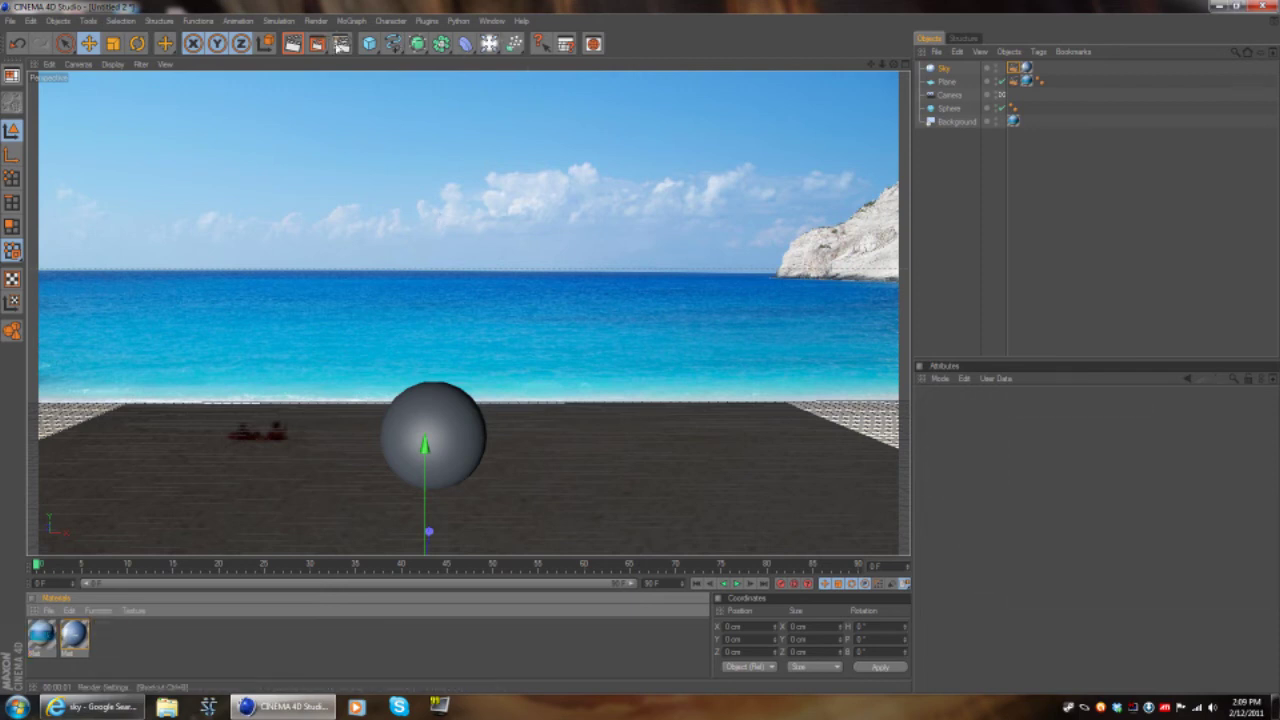
Step: Add the Ambient Occlusion and Global Illumination effects to the render settings and render the view
{"action": "left_click", "coordinate": [341, 43]}
{"action": "left_click", "coordinate": [126, 243]}
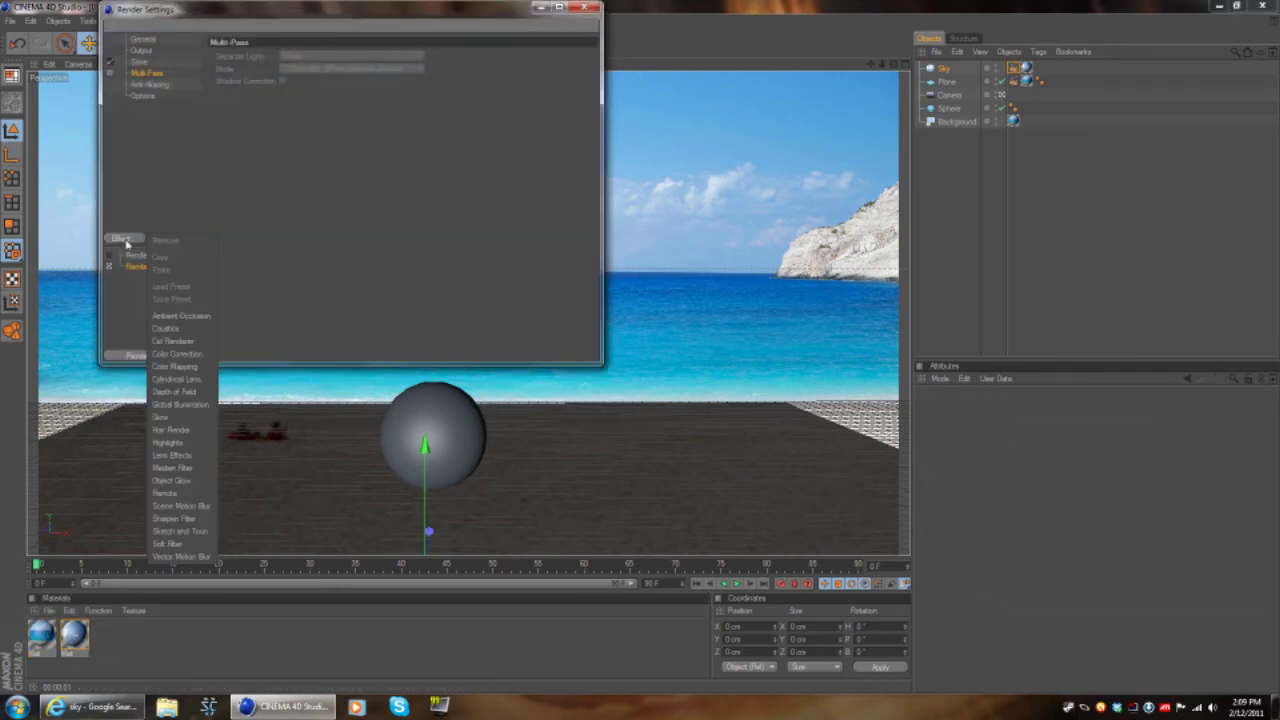
{"action": "left_click", "coordinate": [164, 312]}
{"action": "left_click", "coordinate": [139, 242]}
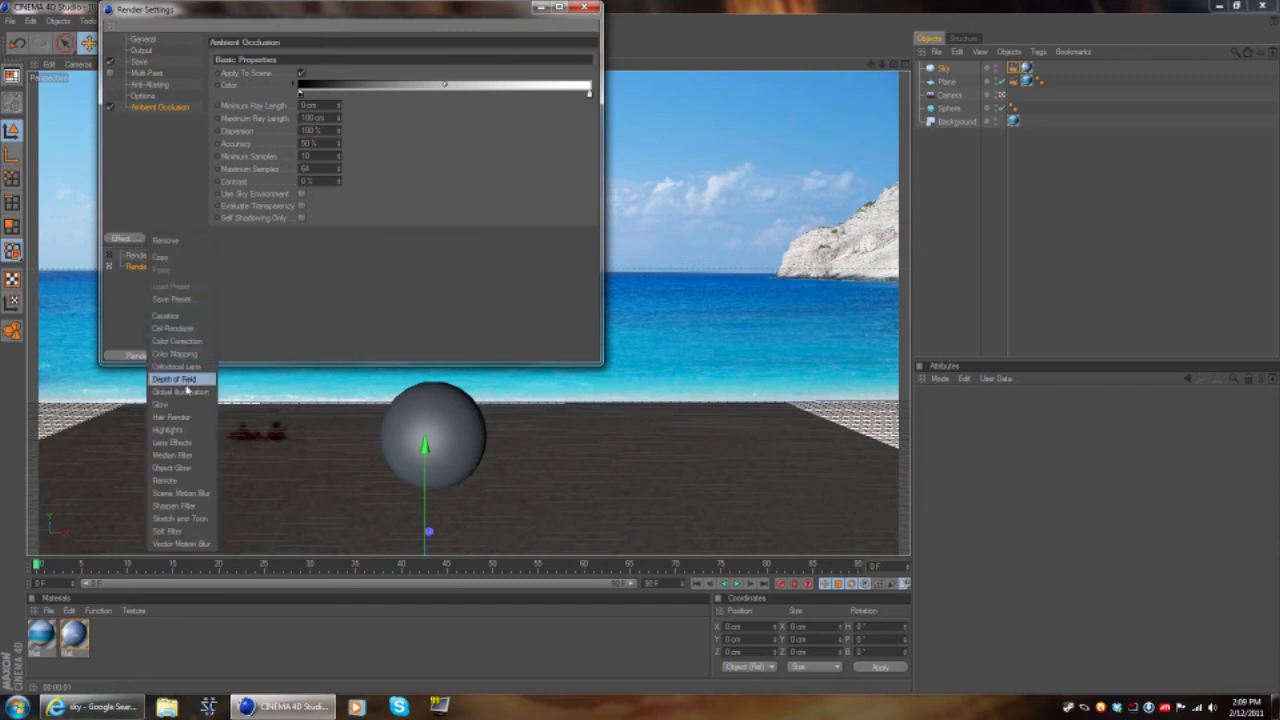
{"action": "left_click", "coordinate": [176, 388]}
{"action": "left_click", "coordinate": [584, 7]}
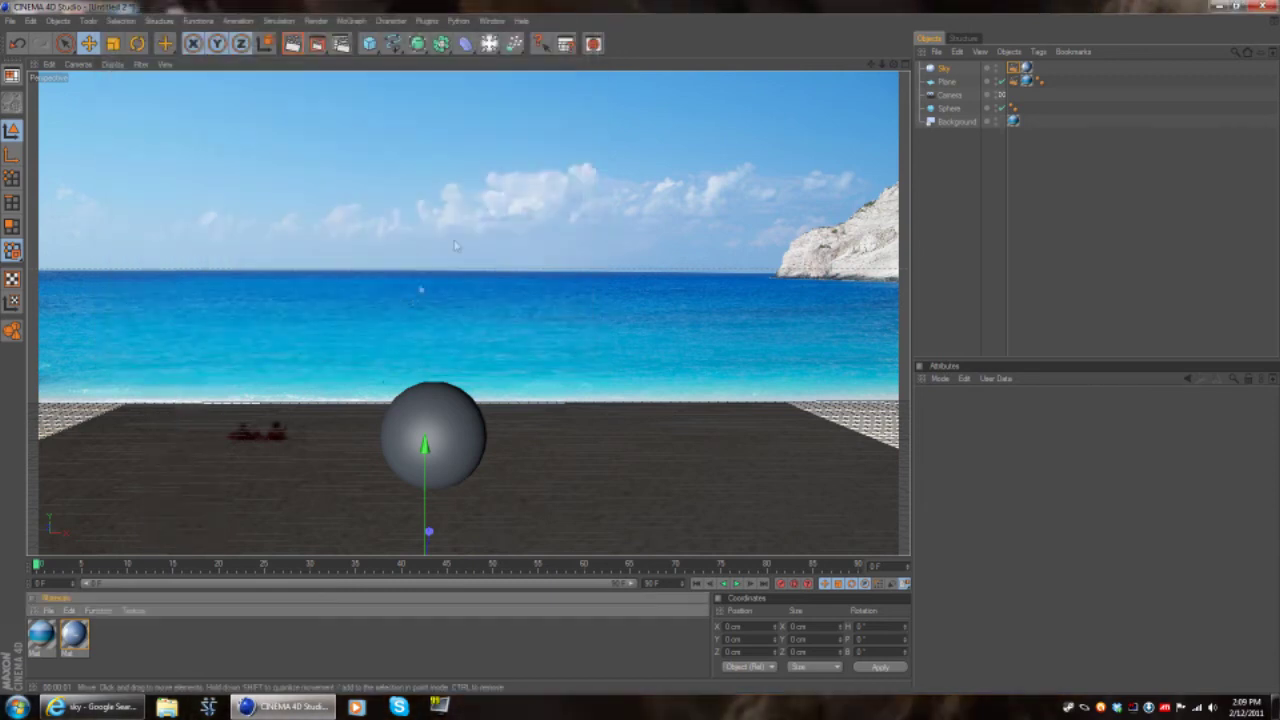
{"action": "left_click", "coordinate": [292, 43]}
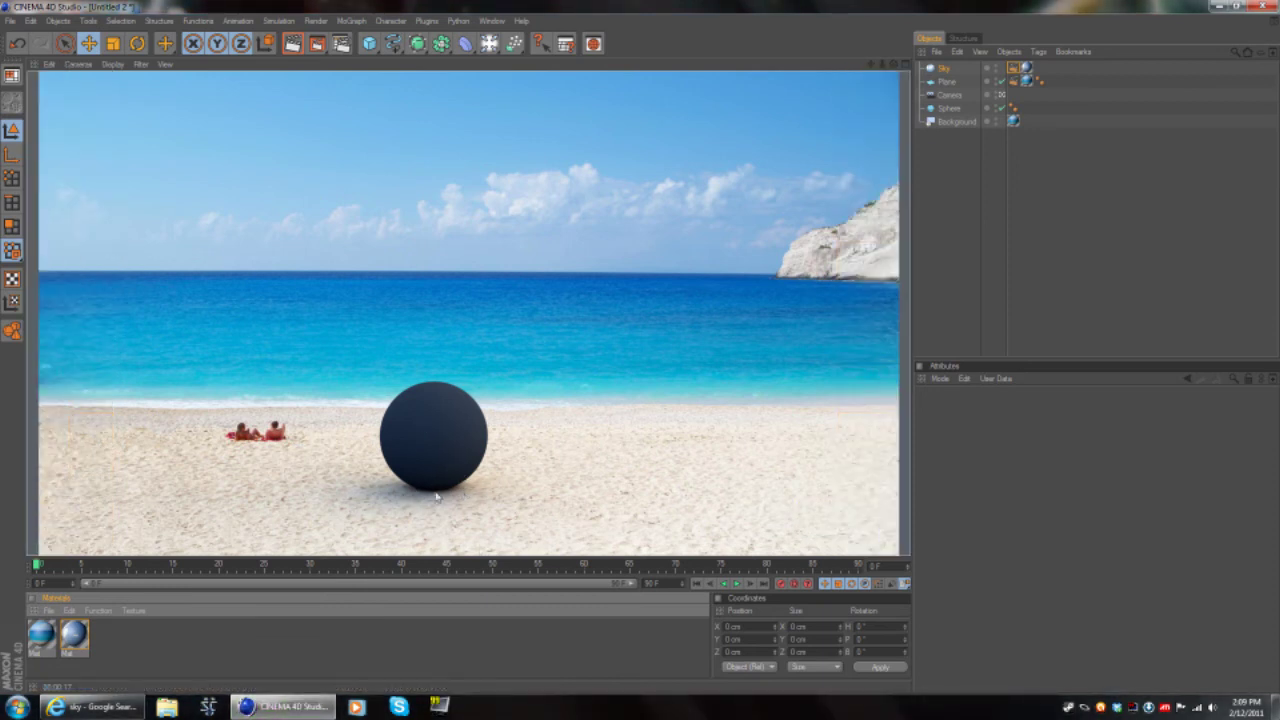
Step: Load the Used Metal material file from the used-metal folder in GFX into the scene's materials
{"action": "left_click", "coordinate": [944, 68]}
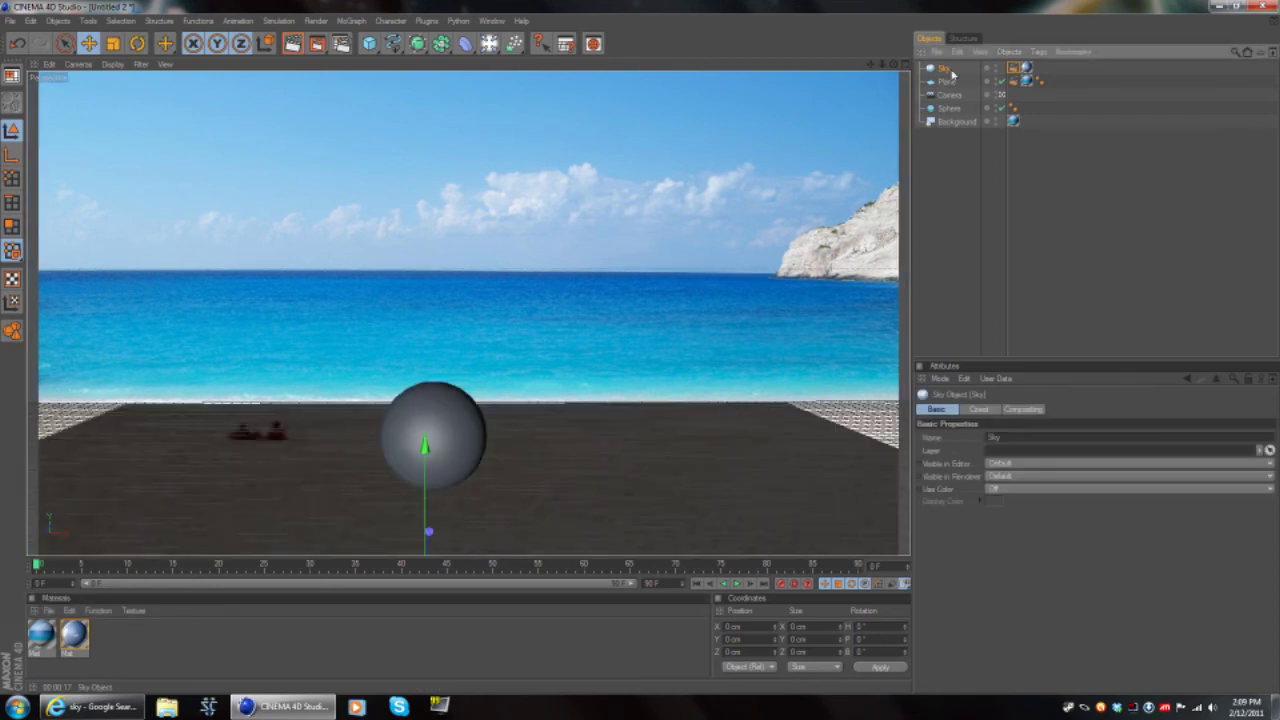
{"action": "left_click", "coordinate": [8, 20]}
{"action": "left_click", "coordinate": [33, 72]}
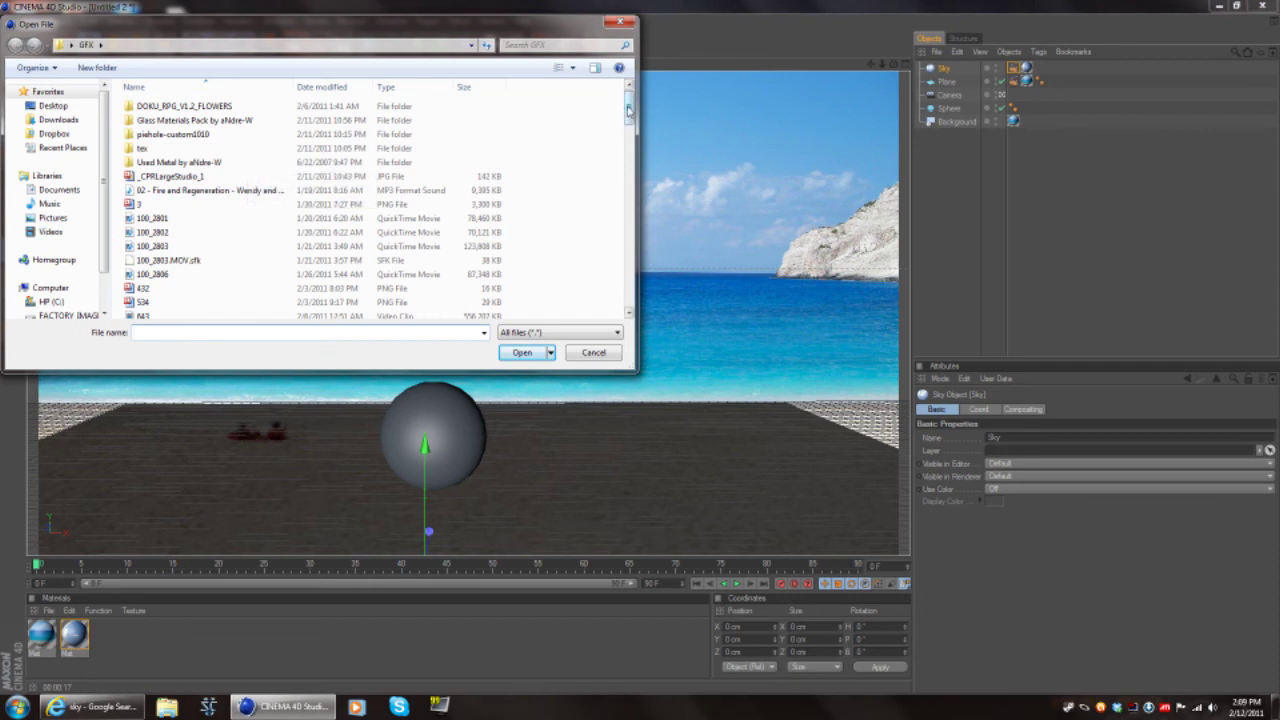
{"action": "left_click_drag", "start_coordinate": [627, 106], "coordinate": [626, 91]}
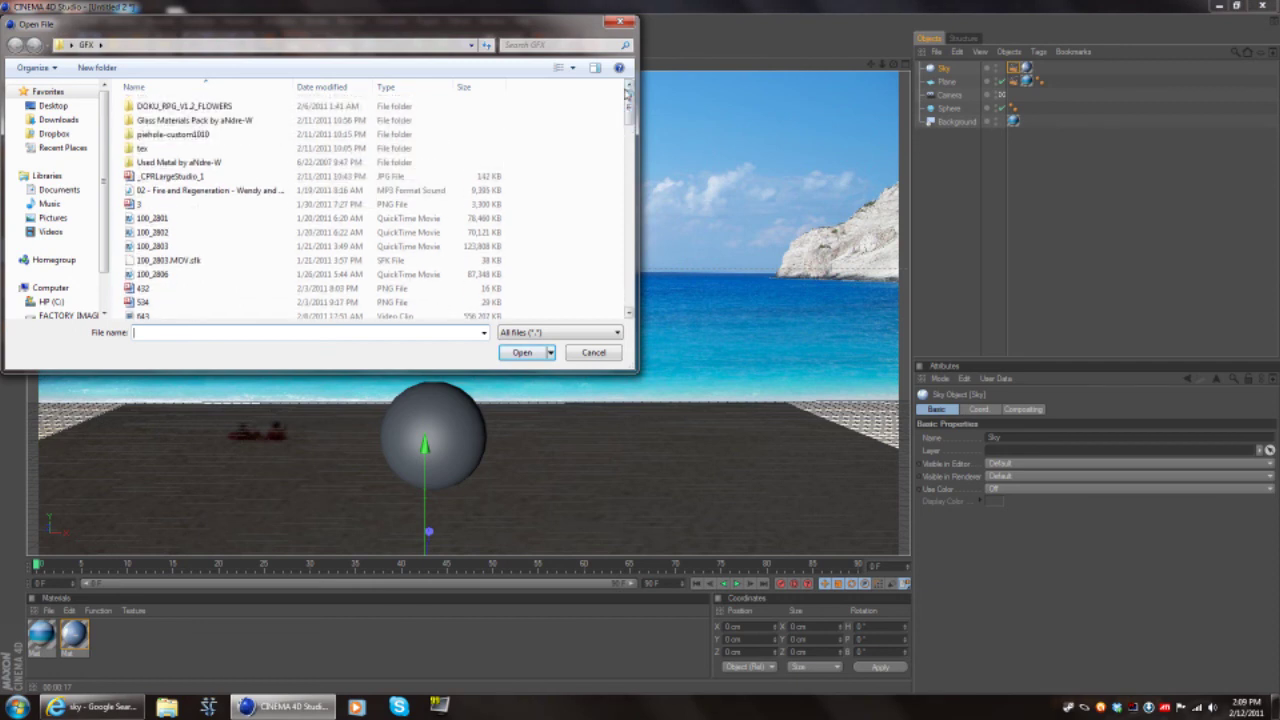
{"action": "double_click", "coordinate": [252, 123]}
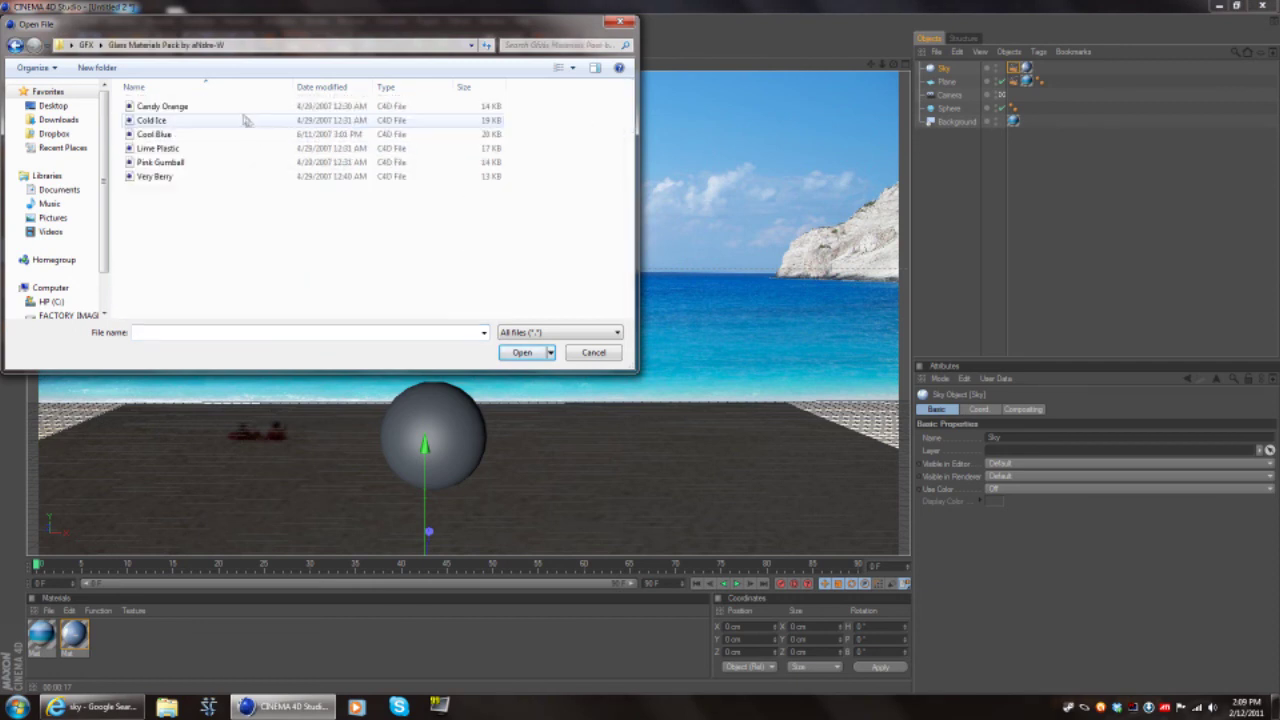
{"action": "left_click", "coordinate": [15, 45]}
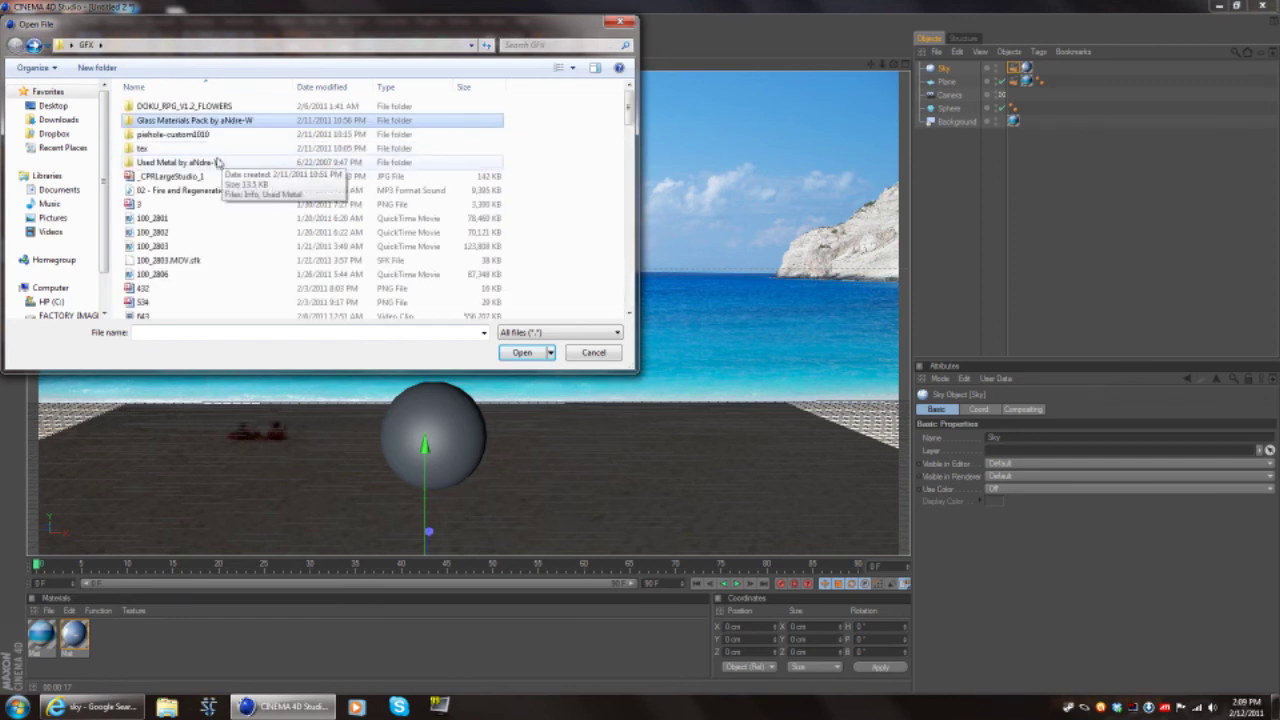
{"action": "double_click", "coordinate": [217, 162]}
{"action": "left_click", "coordinate": [203, 121]}
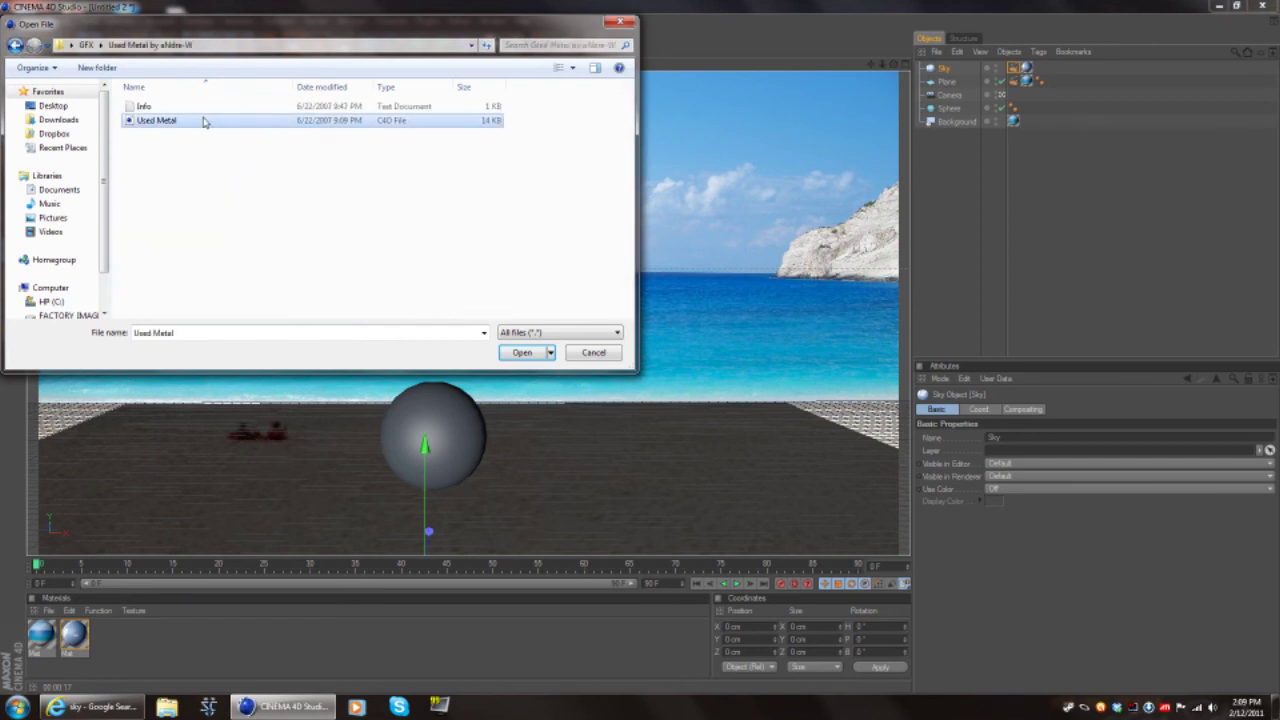
{"action": "left_click", "coordinate": [524, 352]}
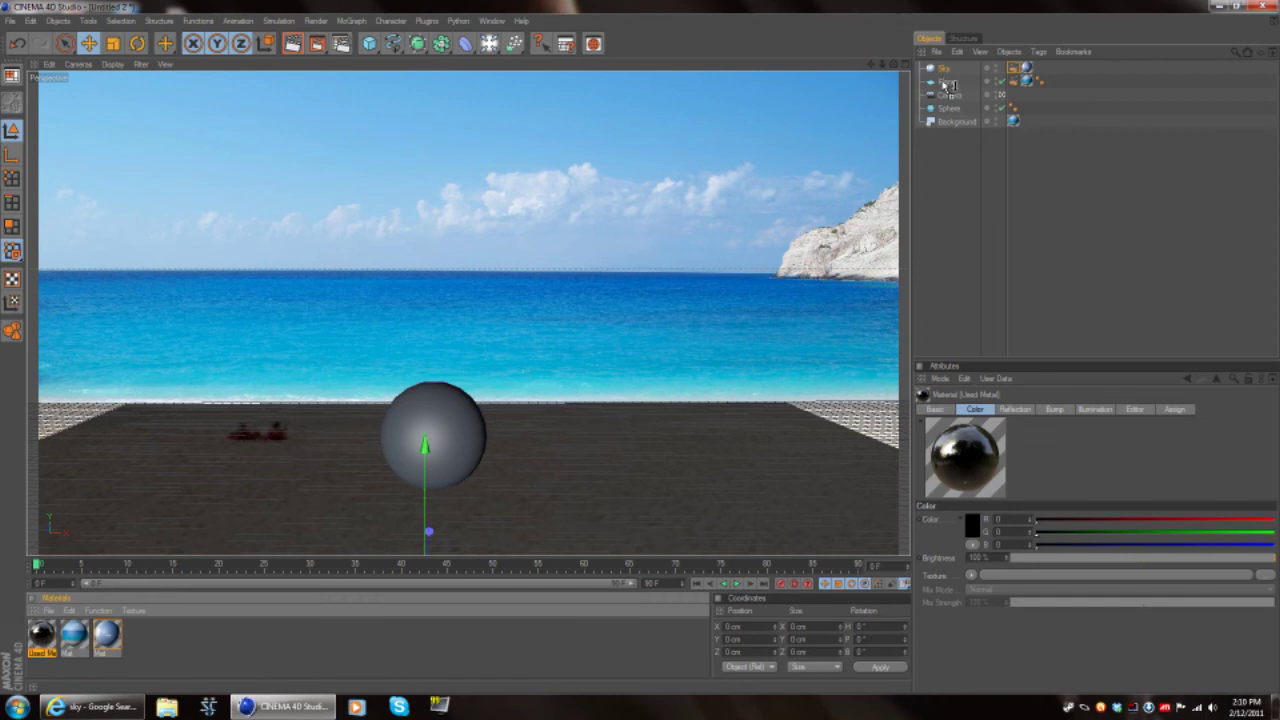
Step: Apply the Used Metal material to the sphere, render the view, and select the sphere
{"action": "left_click_drag", "start_coordinate": [952, 112], "coordinate": [951, 109]}
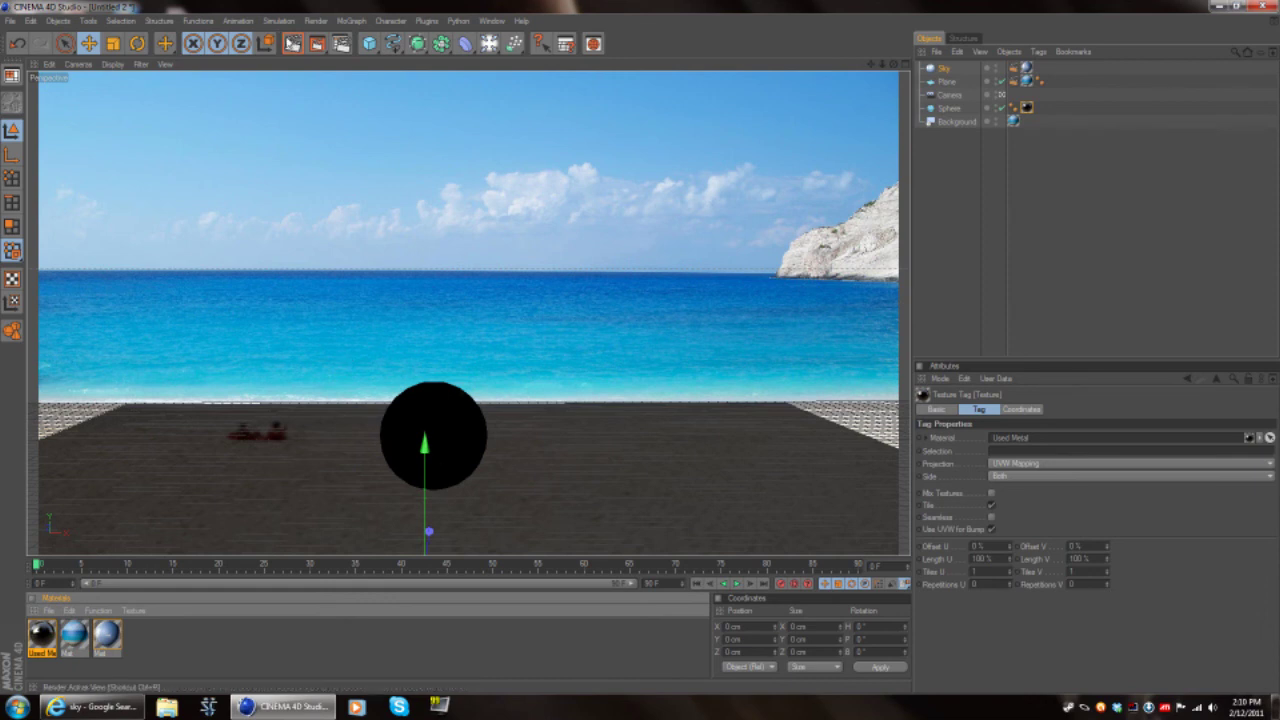
{"action": "left_click", "coordinate": [292, 43]}
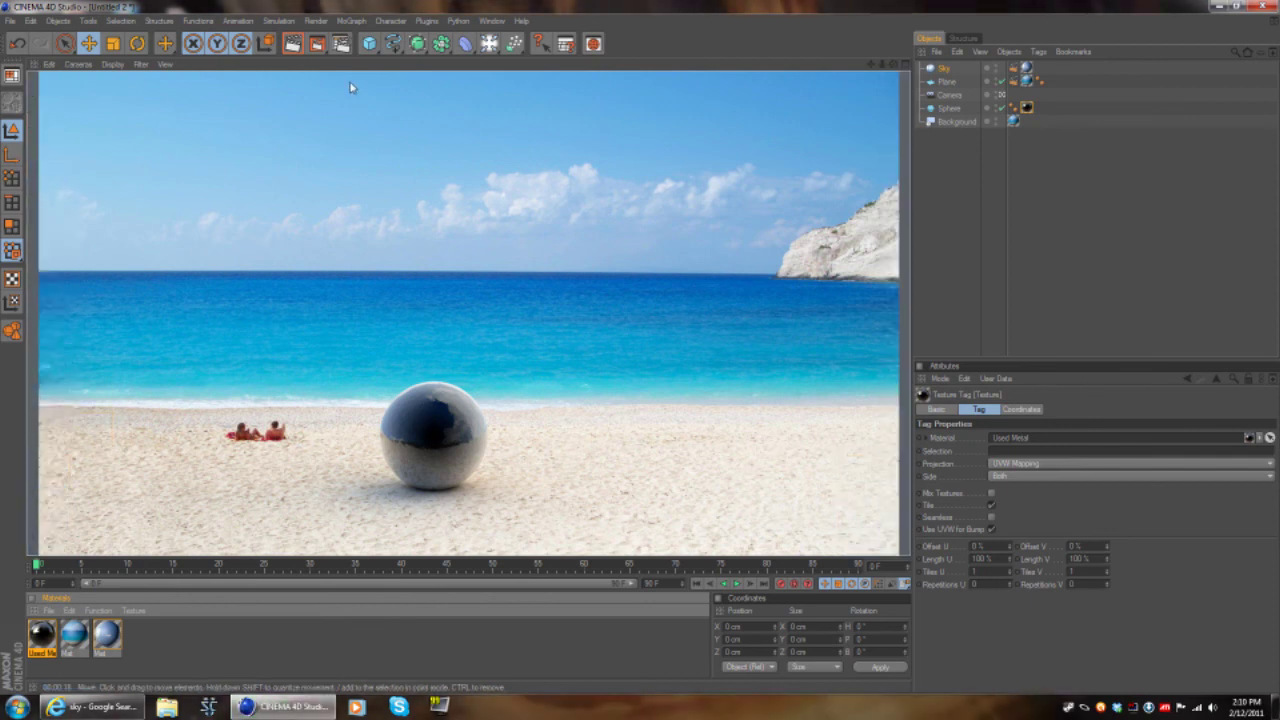
{"action": "left_click", "coordinate": [949, 109]}
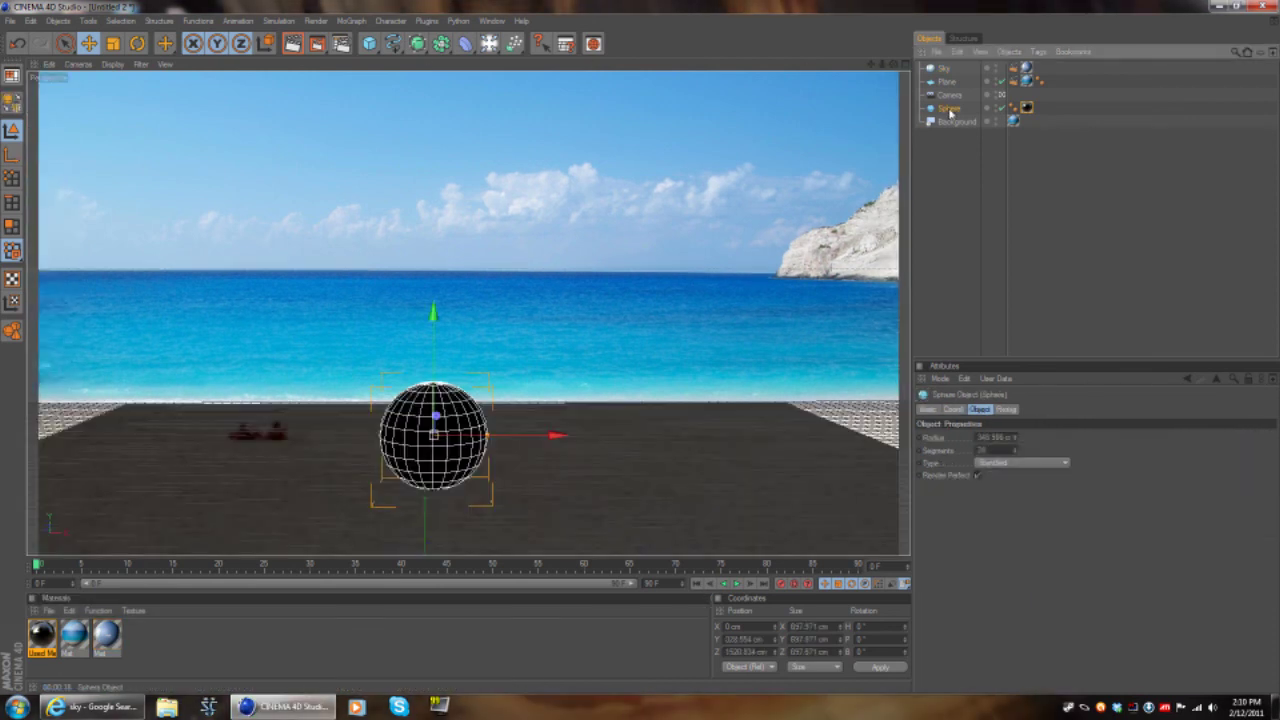
Step: Duplicate the metal sphere, place the copy beside and slightly behind the original at about X 680 cm, and remove the copy's material tag
{"action": "key", "text": "ctrl+c"}
{"action": "key", "text": "ctrl+v"}
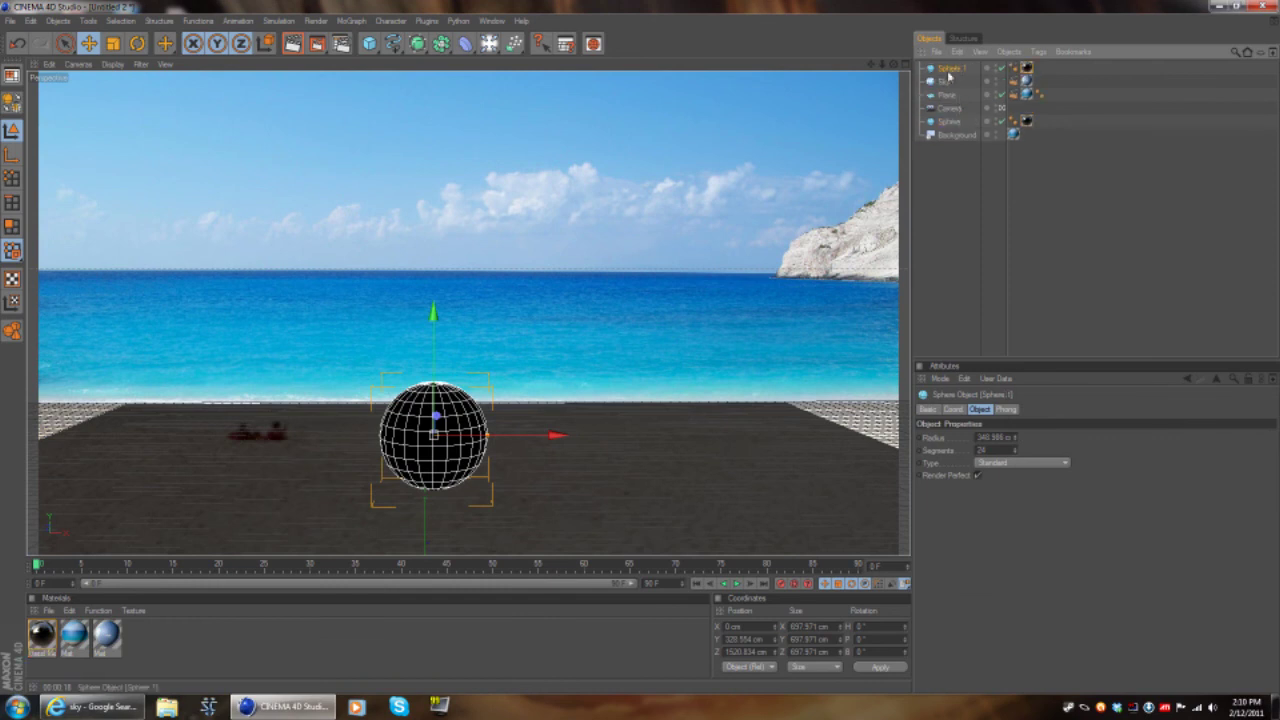
{"action": "left_click_drag", "start_coordinate": [550, 435], "coordinate": [628, 435]}
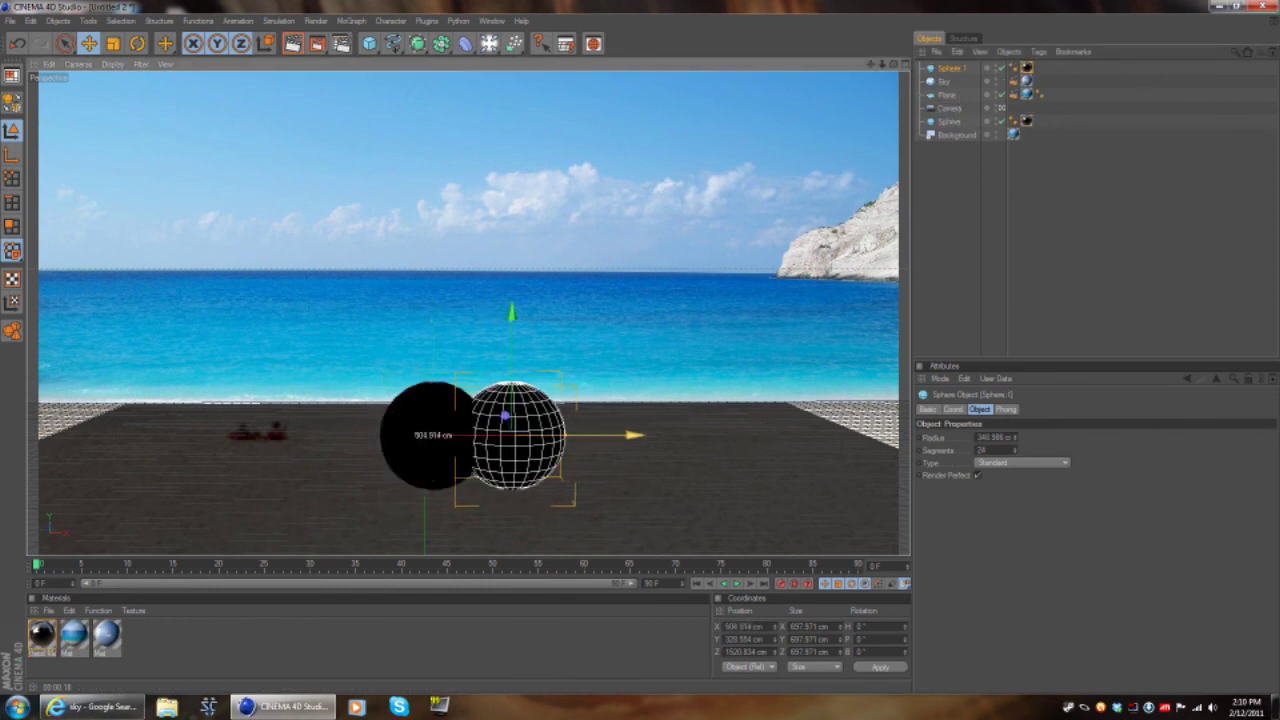
{"action": "left_click_drag", "start_coordinate": [505, 415], "coordinate": [498, 396]}
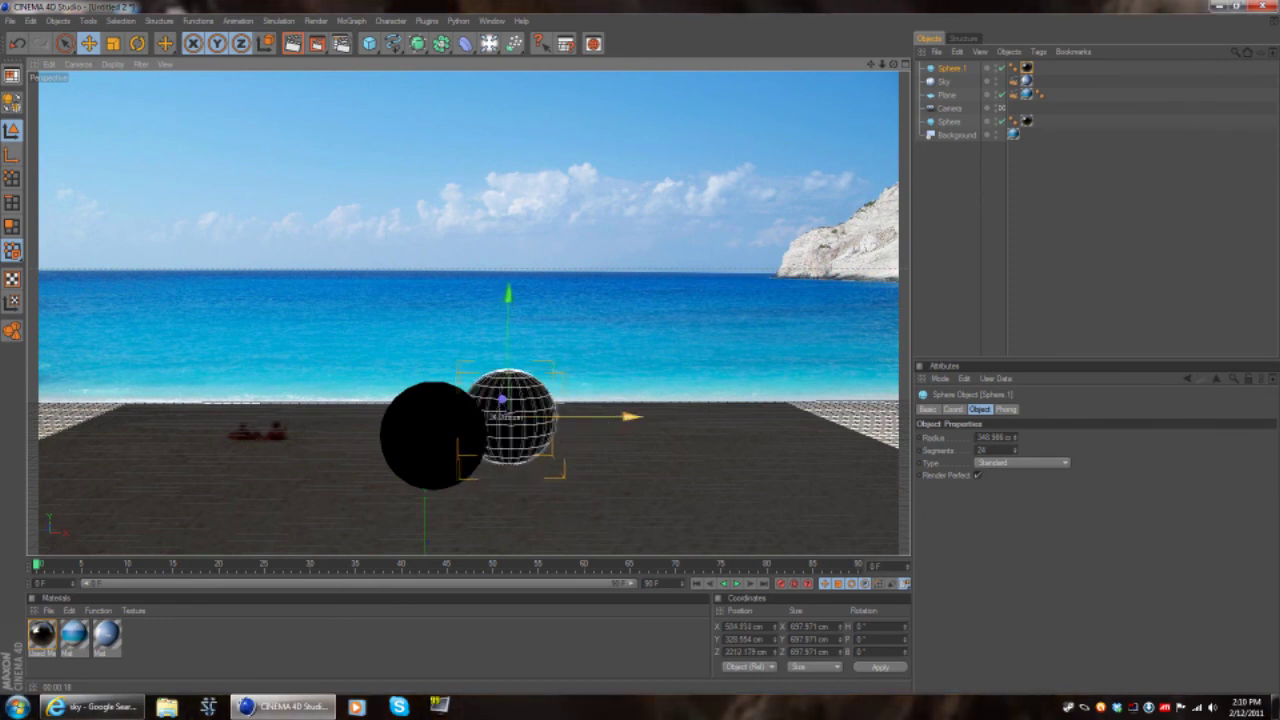
{"action": "left_click_drag", "start_coordinate": [580, 419], "coordinate": [600, 422]}
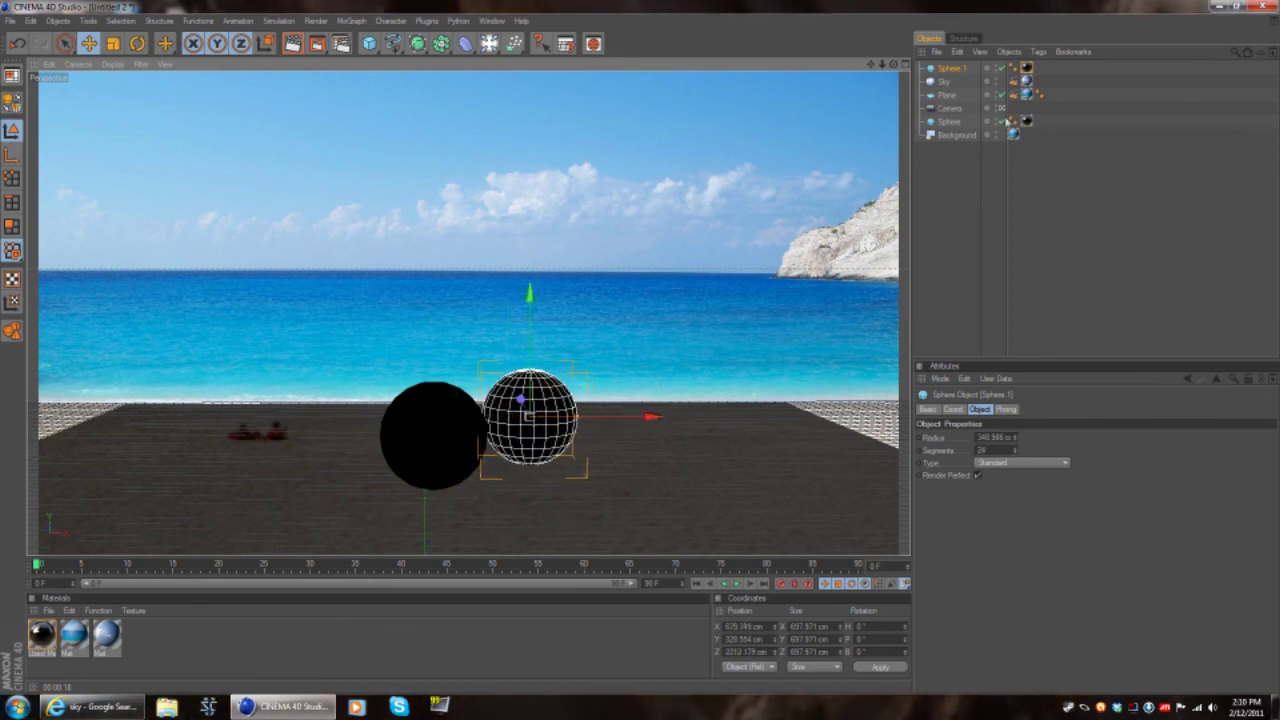
{"action": "key", "text": "ctrl+r"}
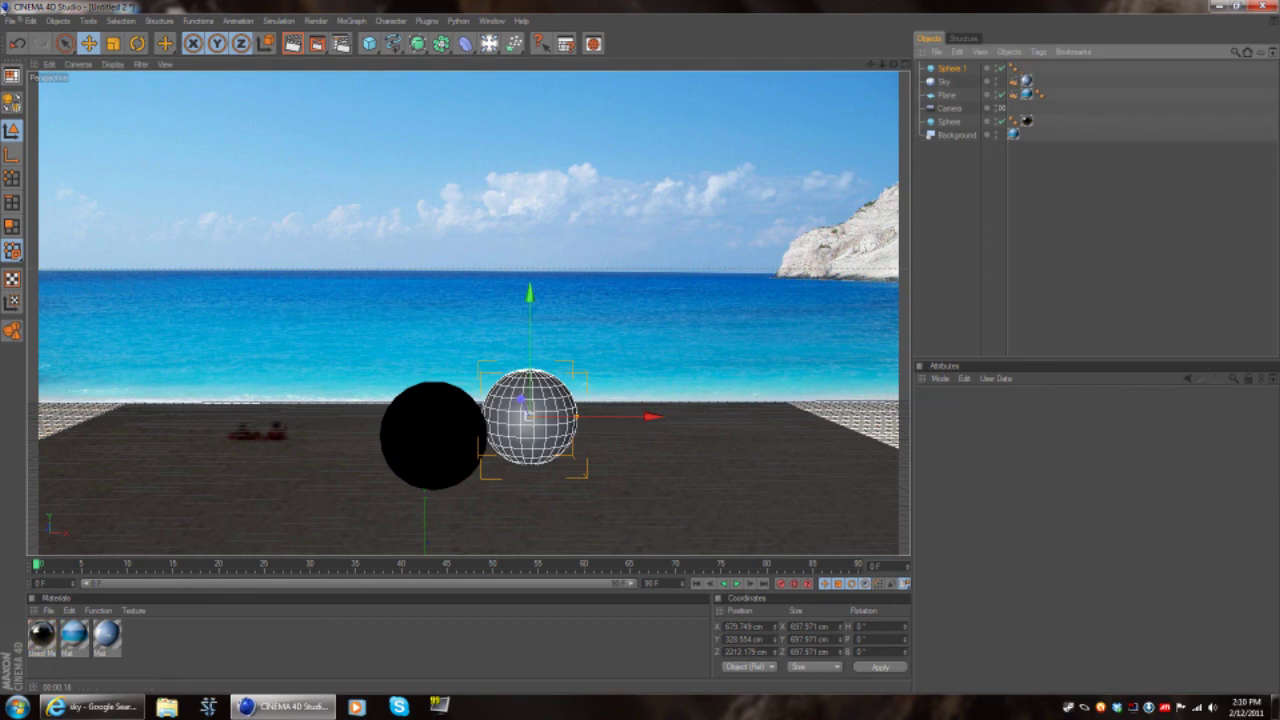
Step: Start opening a file and browse the GFX folder to the Material_pack_by_ponchikas C4D file
{"action": "left_click", "coordinate": [12, 20]}
{"action": "left_click", "coordinate": [32, 64]}
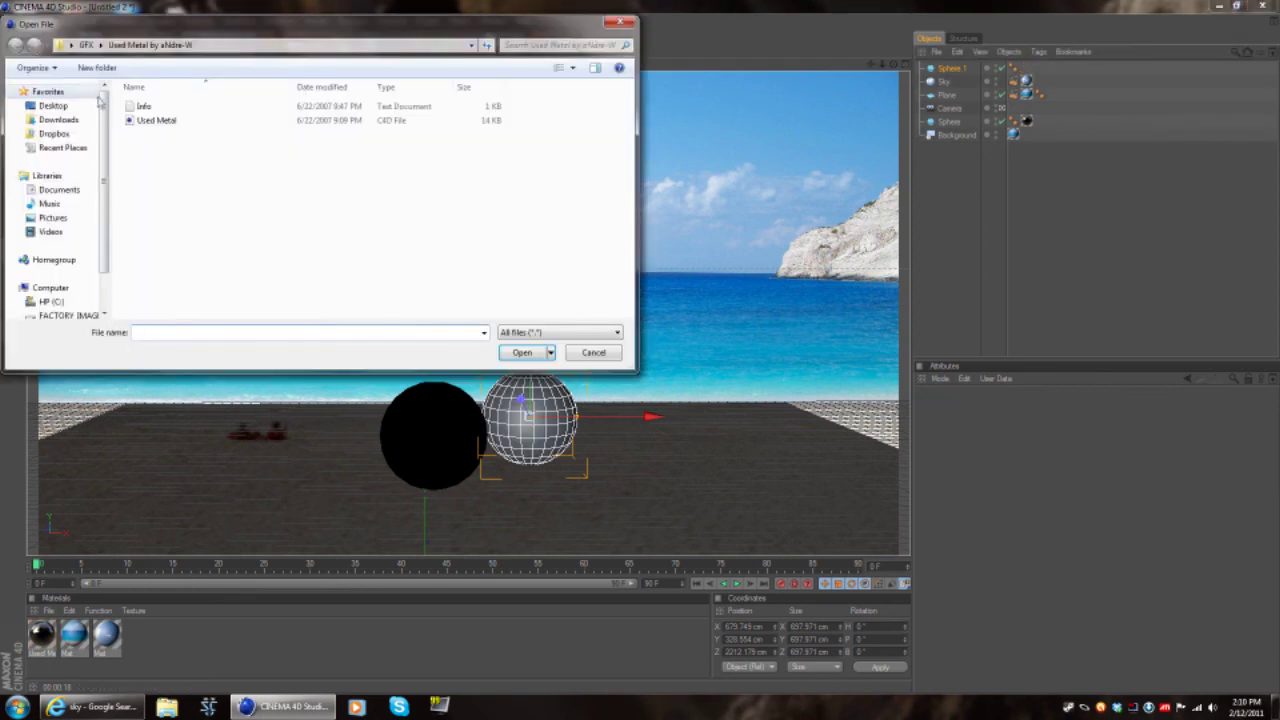
{"action": "left_click", "coordinate": [86, 45]}
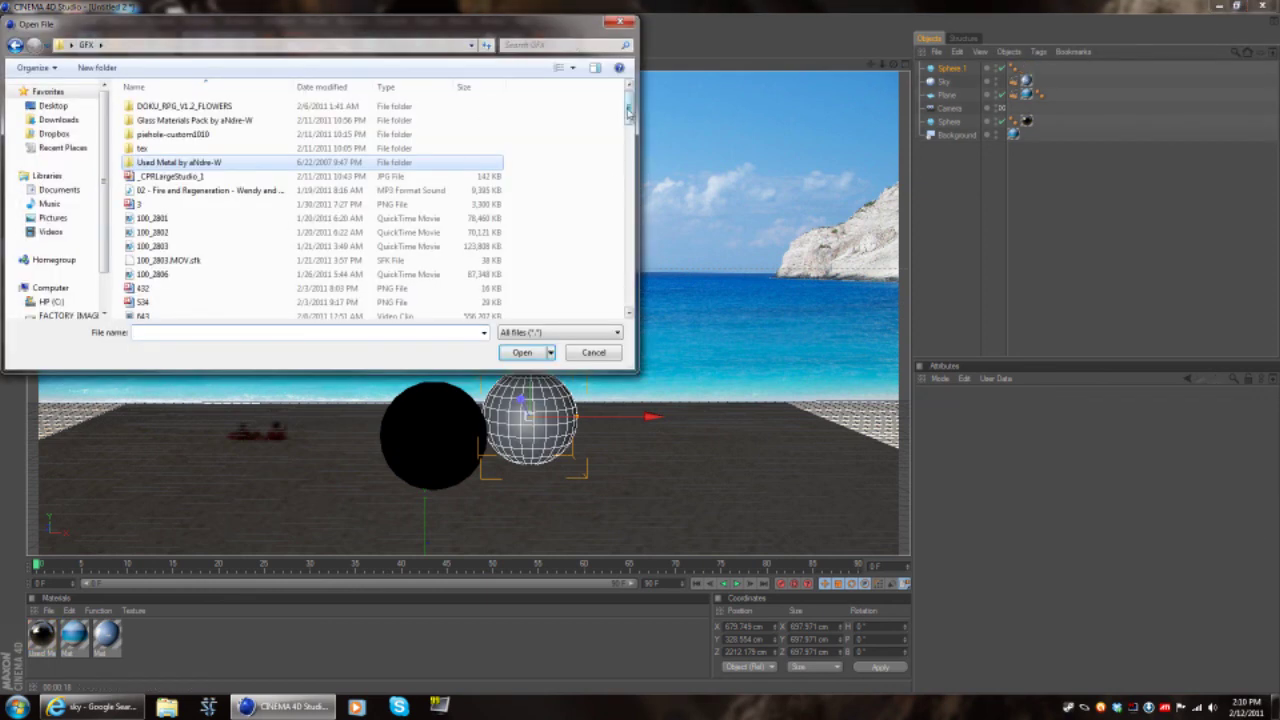
{"action": "left_click_drag", "start_coordinate": [628, 110], "coordinate": [630, 224]}
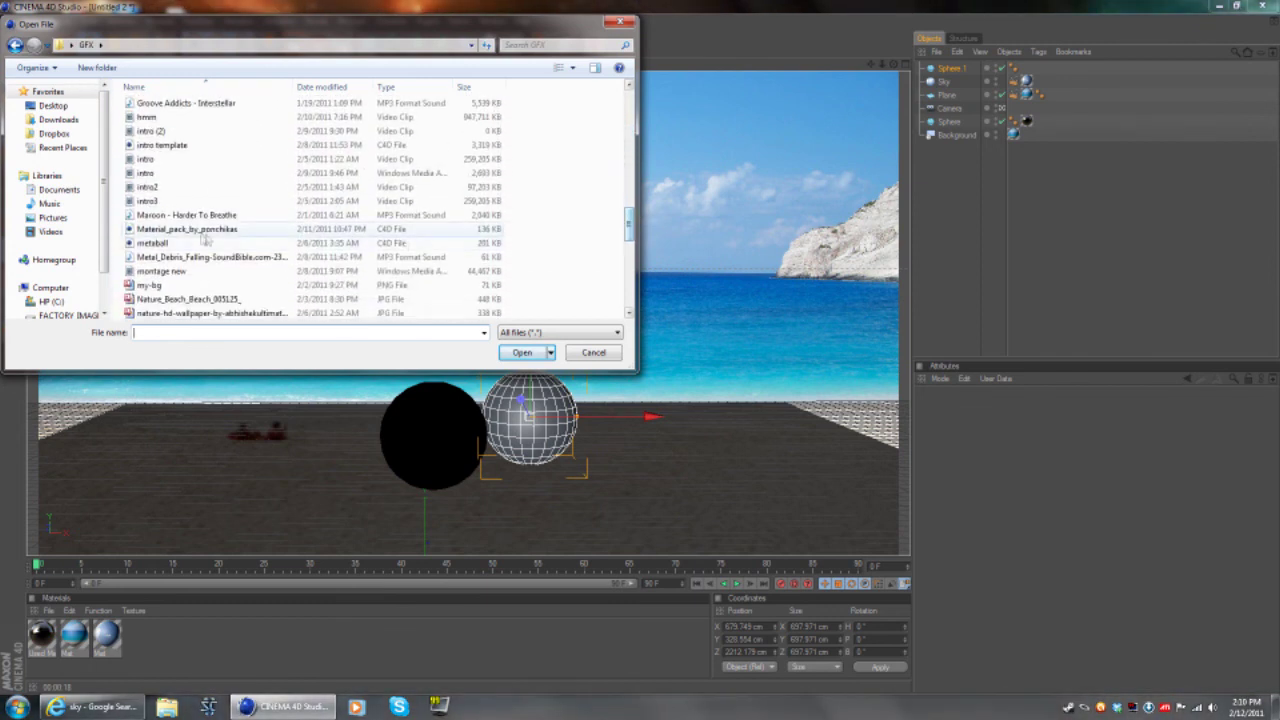